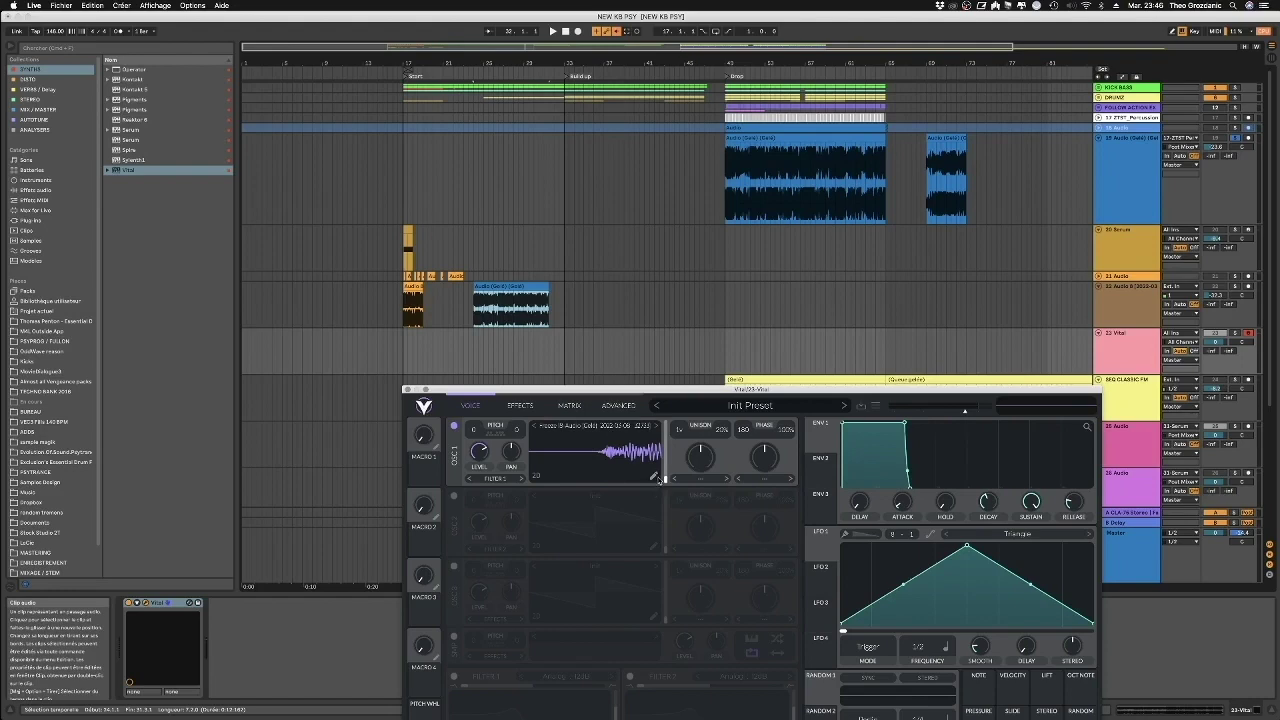
- Scrub the start keyframe of oscillator 1's Audio File Source through the sample and set its position to 0
{"action": "left_click_drag", "start_coordinate": [439, 584], "coordinate": [441, 584]}
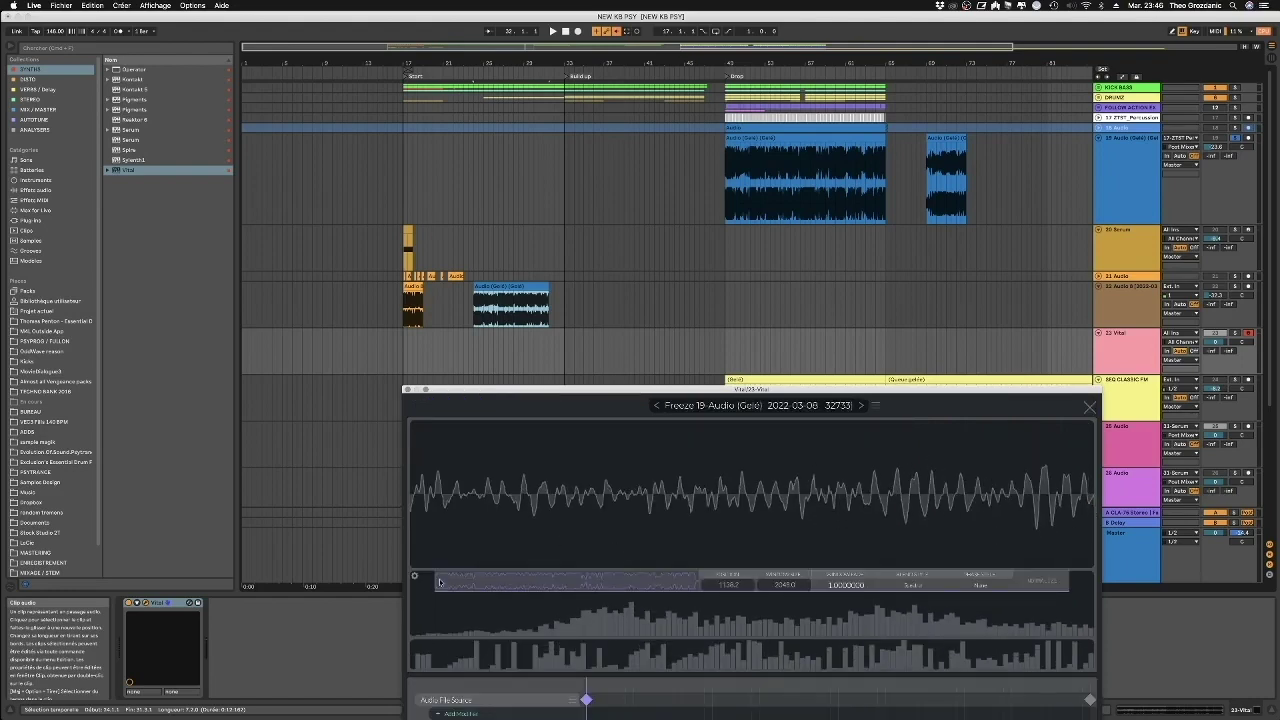
{"action": "left_click_drag", "start_coordinate": [626, 393], "coordinate": [641, 231]}
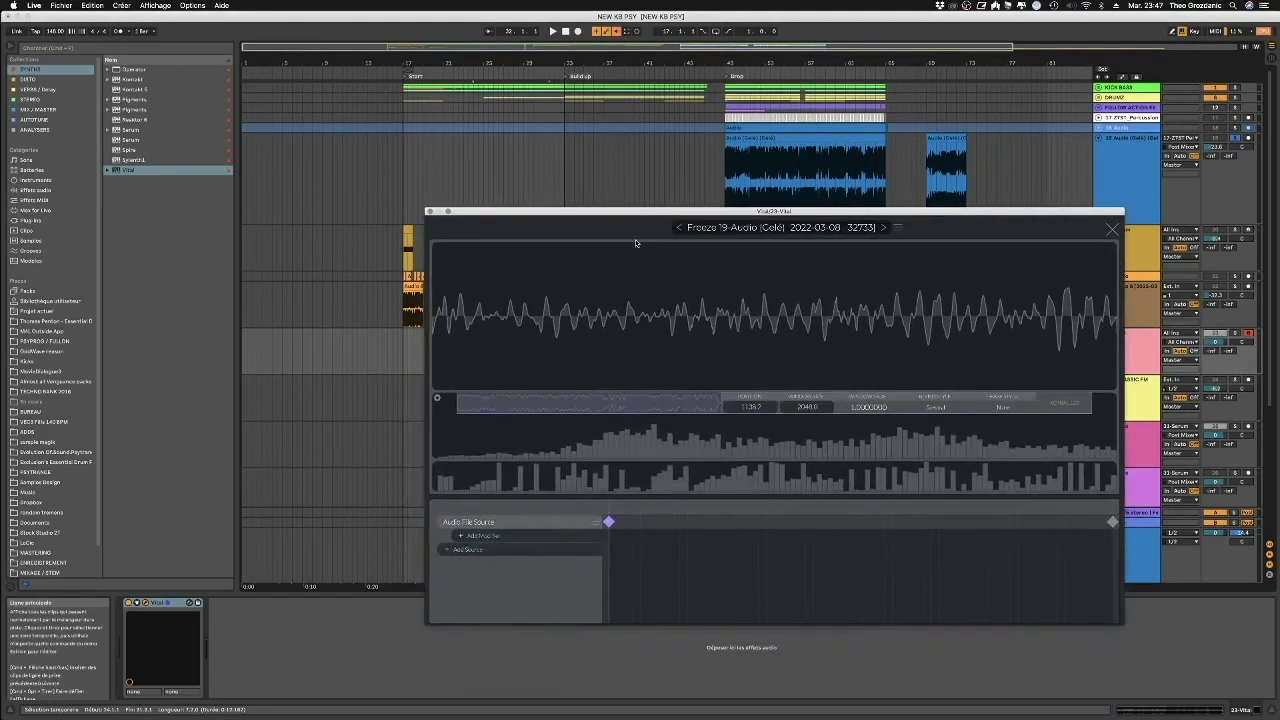
{"action": "left_click_drag", "start_coordinate": [453, 408], "coordinate": [621, 405]}
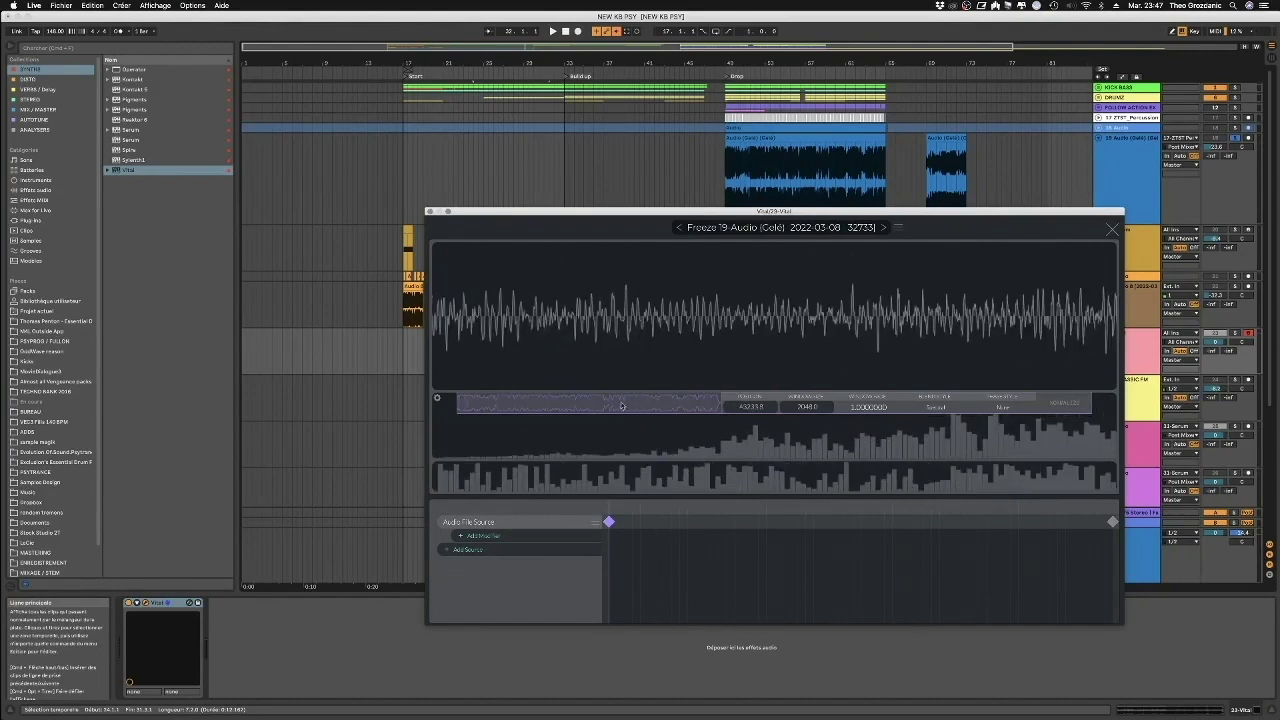
{"action": "left_click_drag", "start_coordinate": [471, 407], "coordinate": [443, 409]}
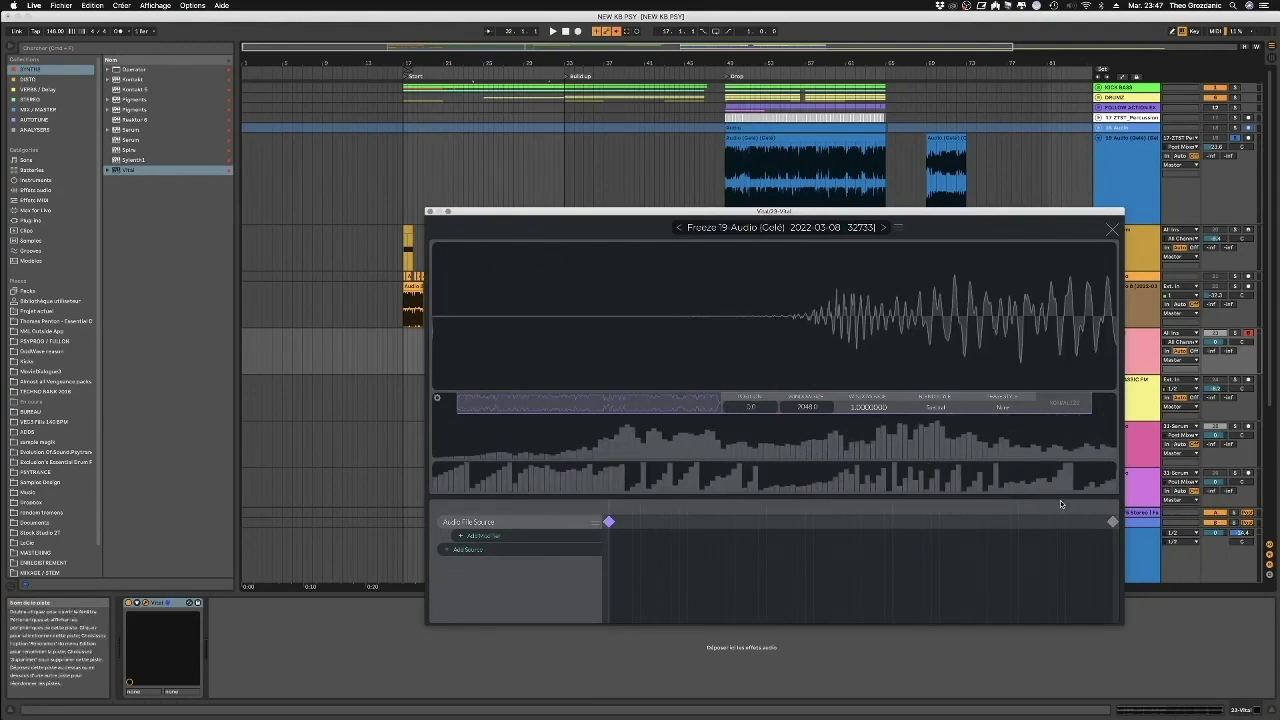
- Set the end keyframe's audio position to about 604,200 and compare it with the start keyframe
{"action": "left_click", "coordinate": [1111, 521]}
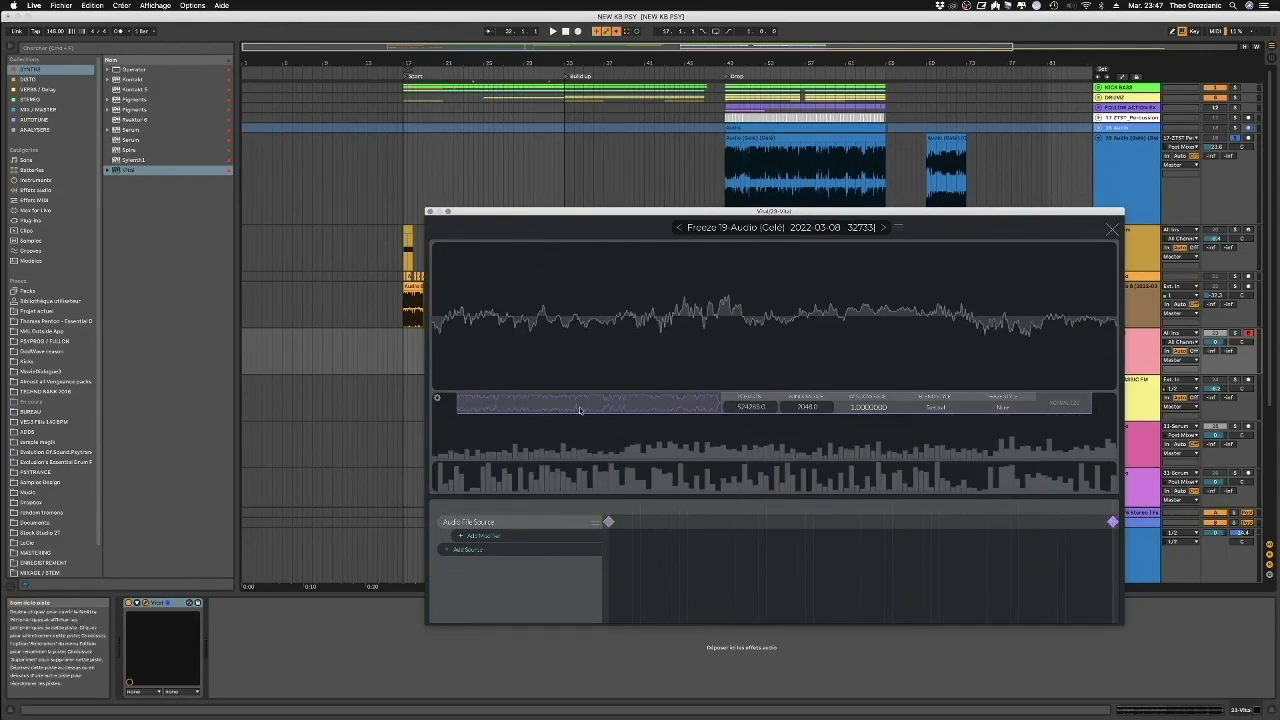
{"action": "mouse_move", "coordinate": [713, 404]}
{"action": "left_mouse_down"}
{"action": "mouse_move", "coordinate": [592, 416]}
{"action": "mouse_move", "coordinate": [725, 418]}
{"action": "left_mouse_up"}
{"action": "left_click", "coordinate": [607, 521]}
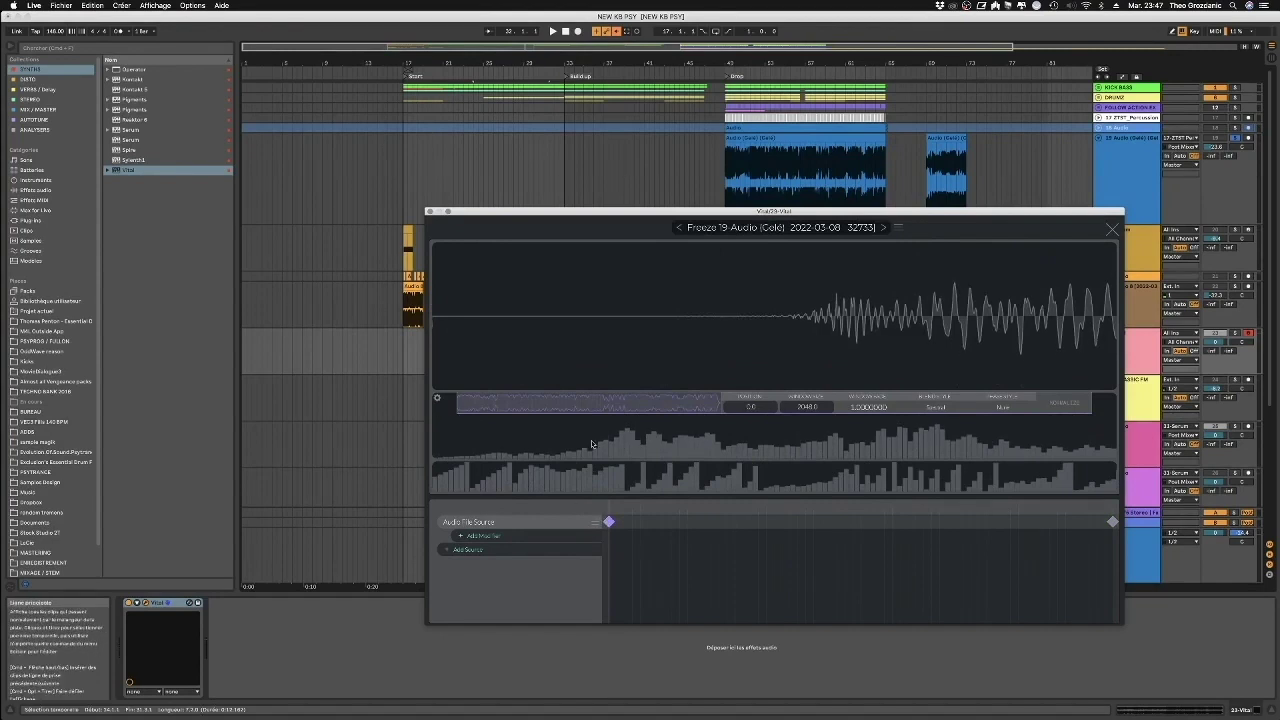
{"action": "left_click", "coordinate": [1112, 521]}
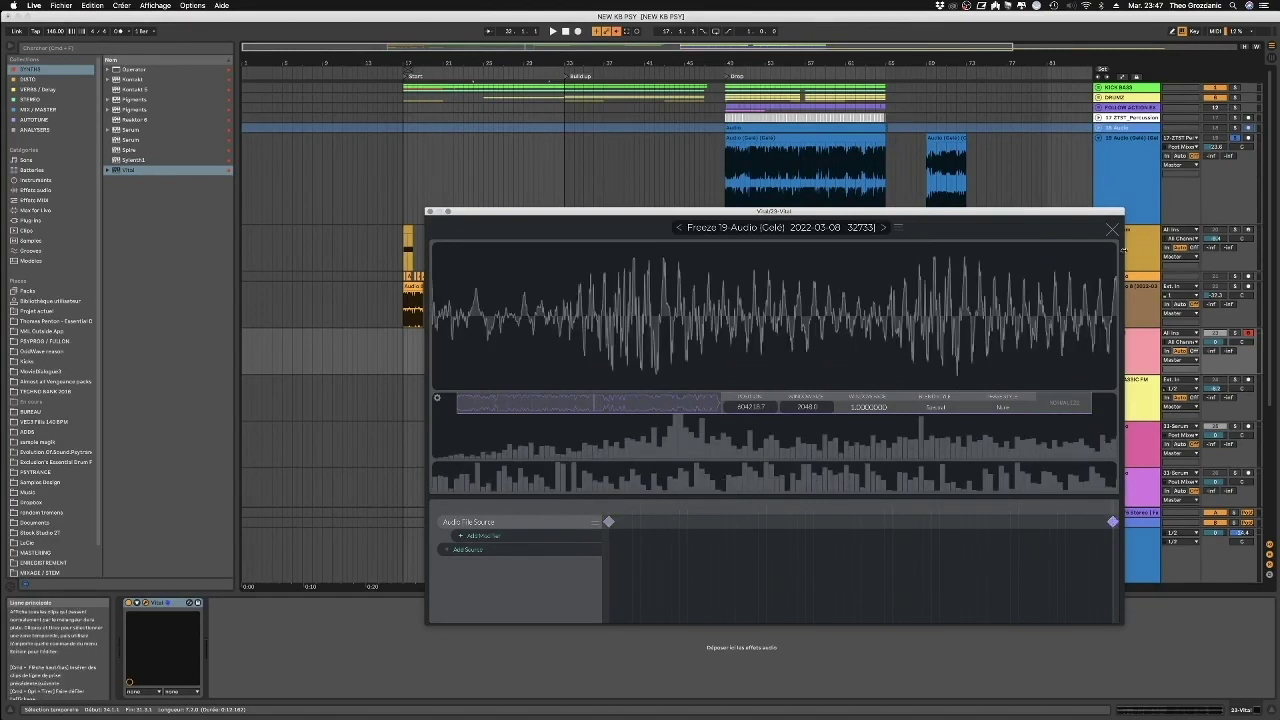
- Export the wavetable as a .wav file named "vital x2" in the Bureau folder
{"action": "left_click", "coordinate": [897, 228]}
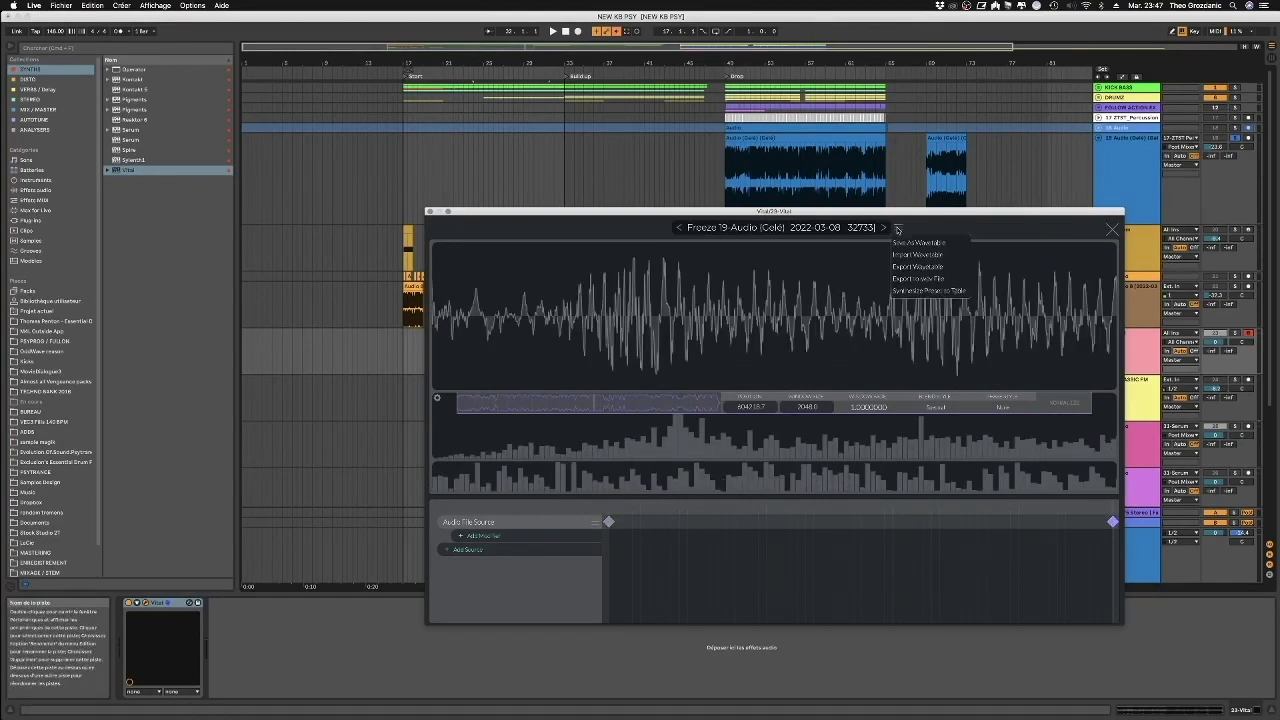
{"action": "left_click", "coordinate": [931, 278]}
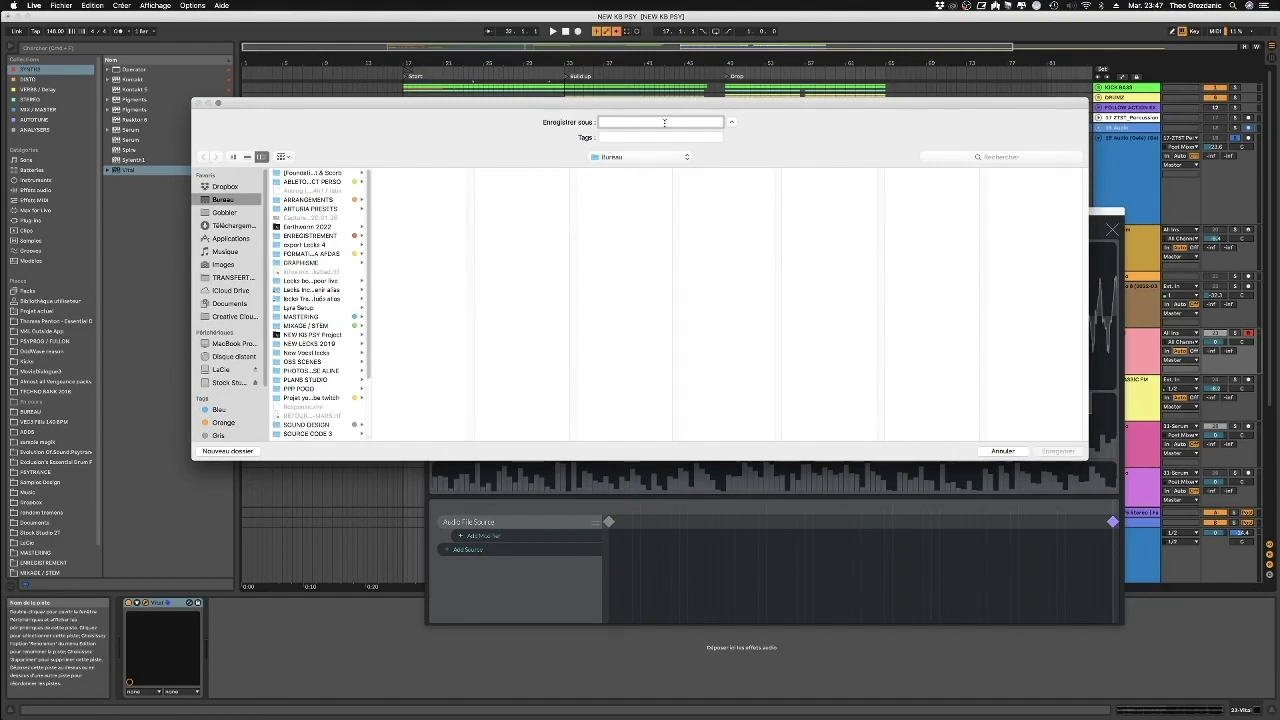
{"action": "type", "text": "l x2"}
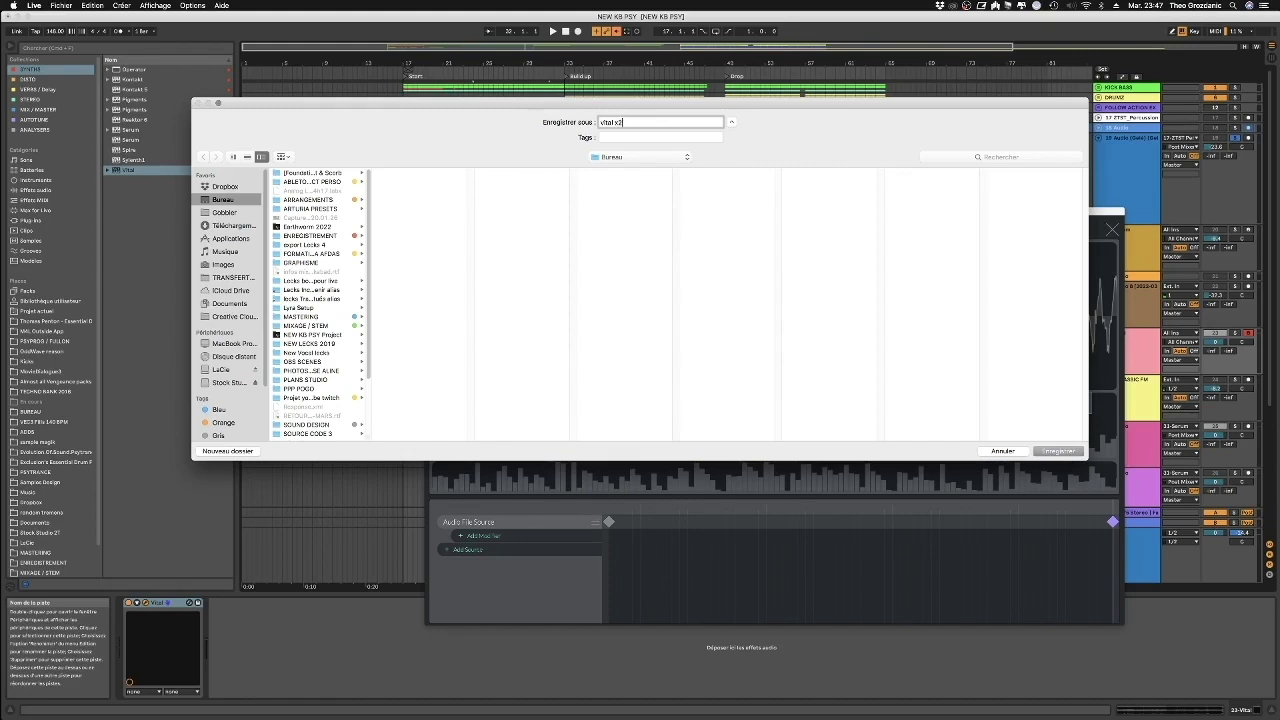
{"action": "key", "text": "Return"}
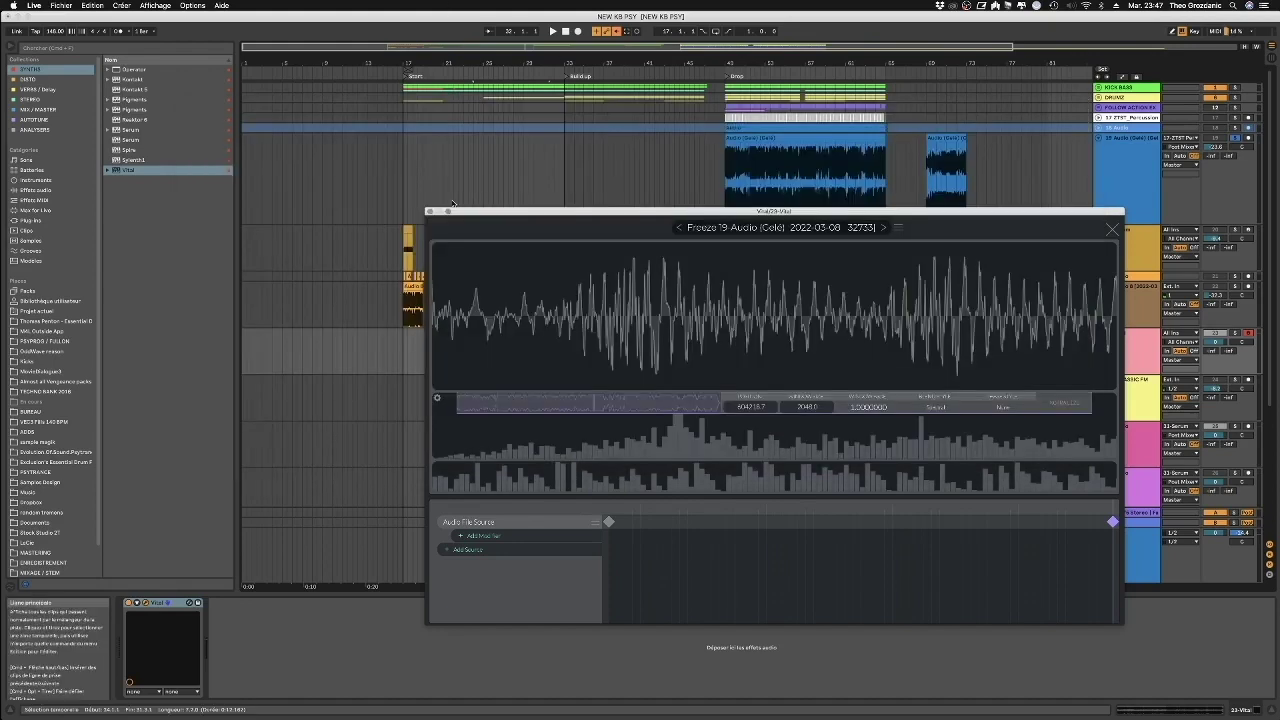
- Return to Vital's voice view, lower the computer keyboard's octave and reduce the Vital track's volume
{"action": "left_click", "coordinate": [429, 212]}
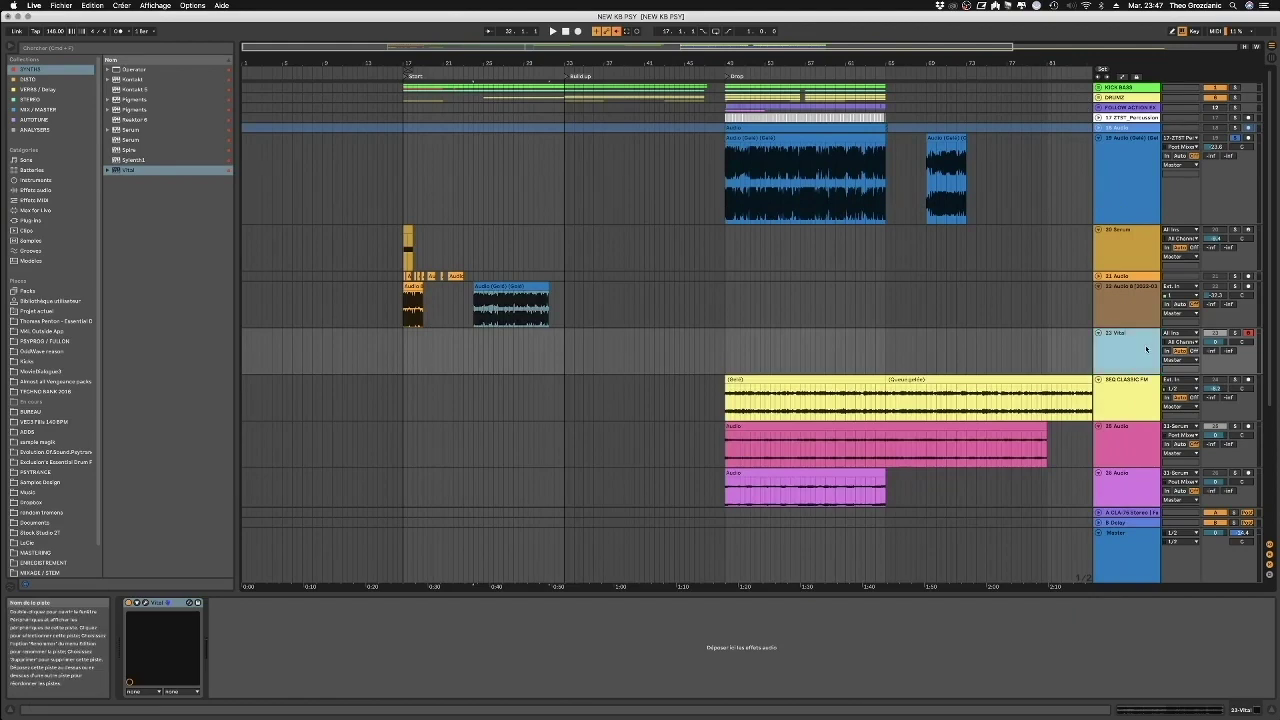
{"action": "left_click", "coordinate": [146, 604]}
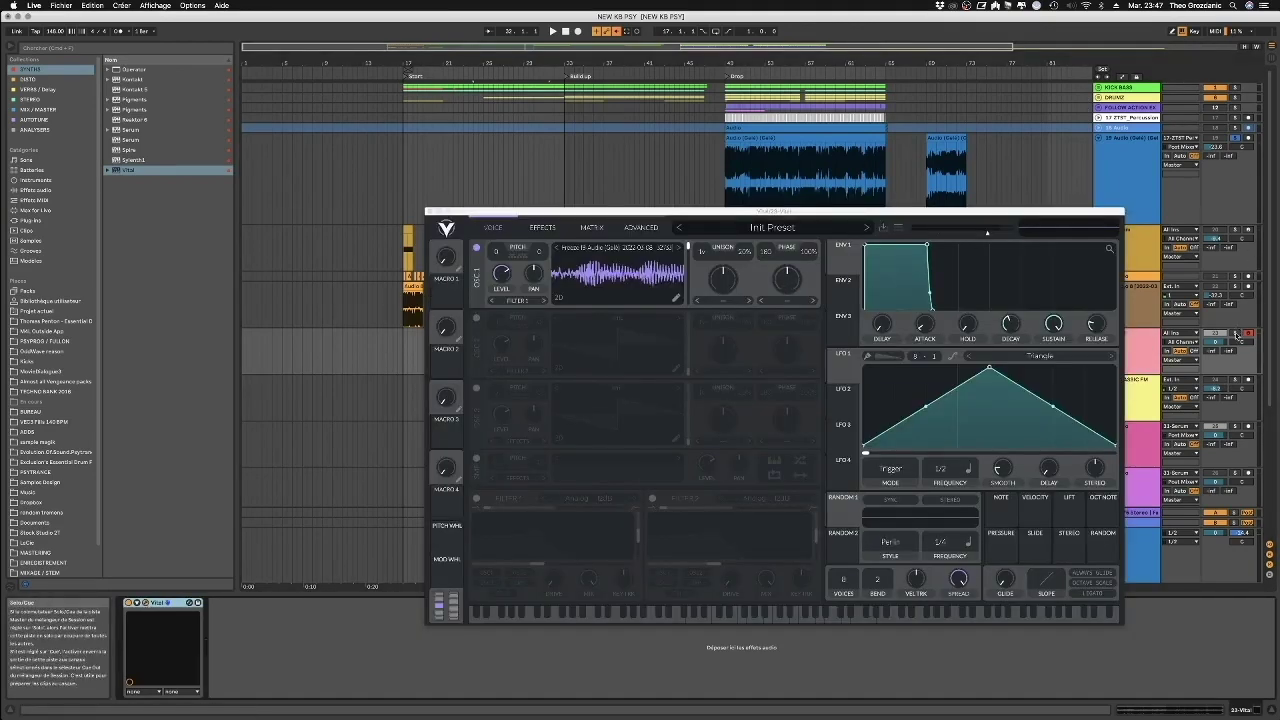
{"action": "key", "text": "z"}
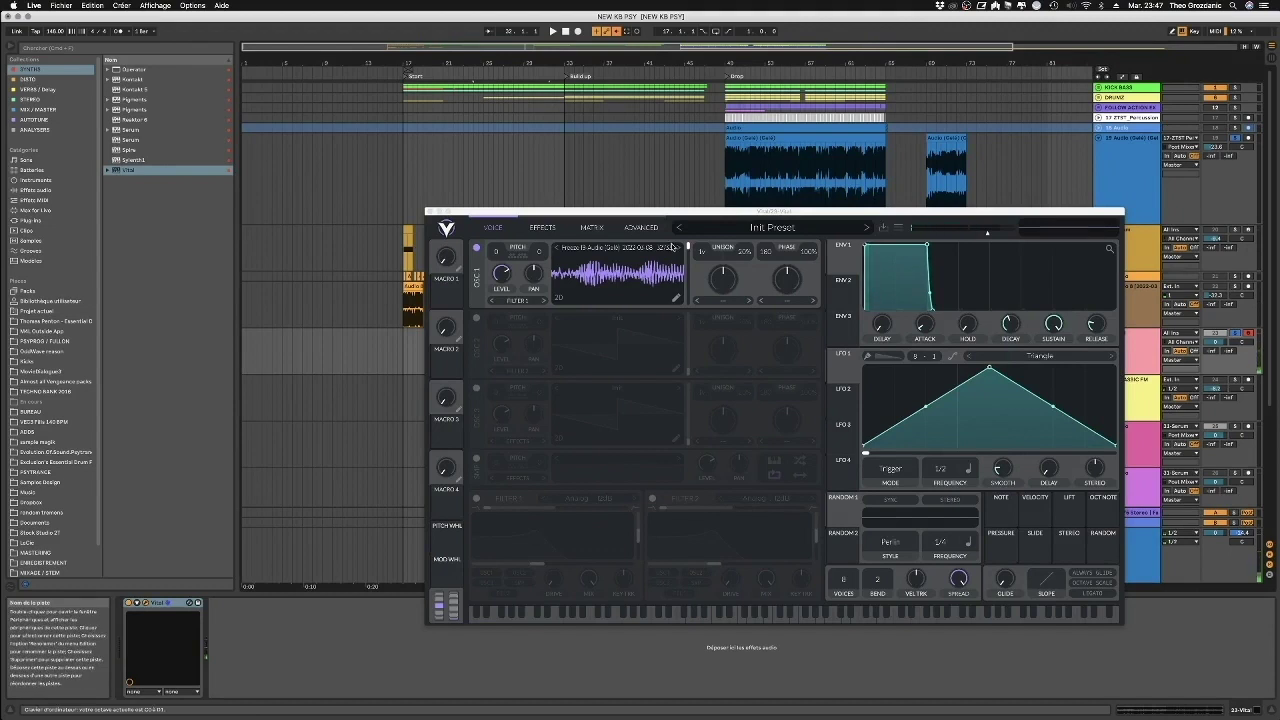
{"action": "key", "text": "a"}
{"action": "left_click_drag", "start_coordinate": [1214, 343], "coordinate": [1214, 364]}
- Play test notes while shifting oscillator 1's wavetable frame position to around the middle
{"action": "key", "text": "a"}
{"action": "key", "text": "a"}
{"action": "key", "text": "a"}
{"action": "key", "text": "x"}
{"action": "key", "text": "a"}
{"action": "left_click_drag", "start_coordinate": [688, 250], "coordinate": [687, 287]}
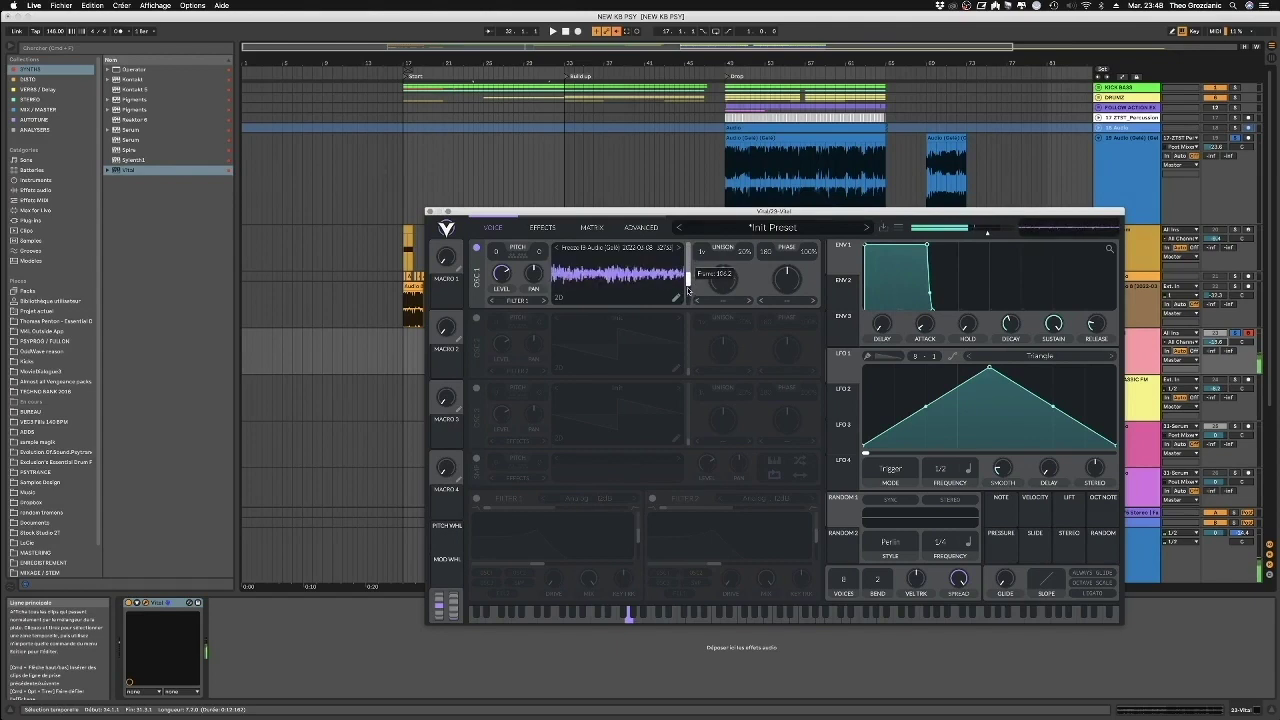
- Close the Vital window and play the arrangement from the start of the Drop section
{"action": "left_click", "coordinate": [430, 212]}
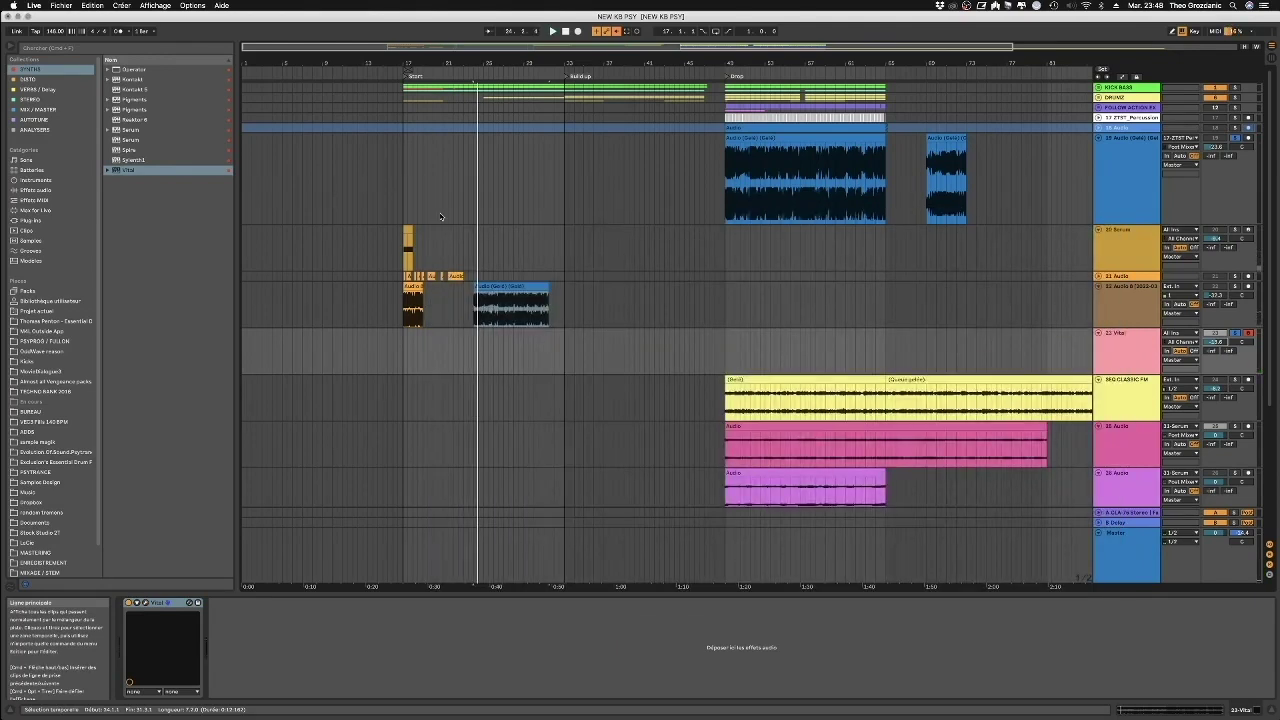
{"action": "left_click", "coordinate": [728, 346]}
{"action": "key", "text": "space"}
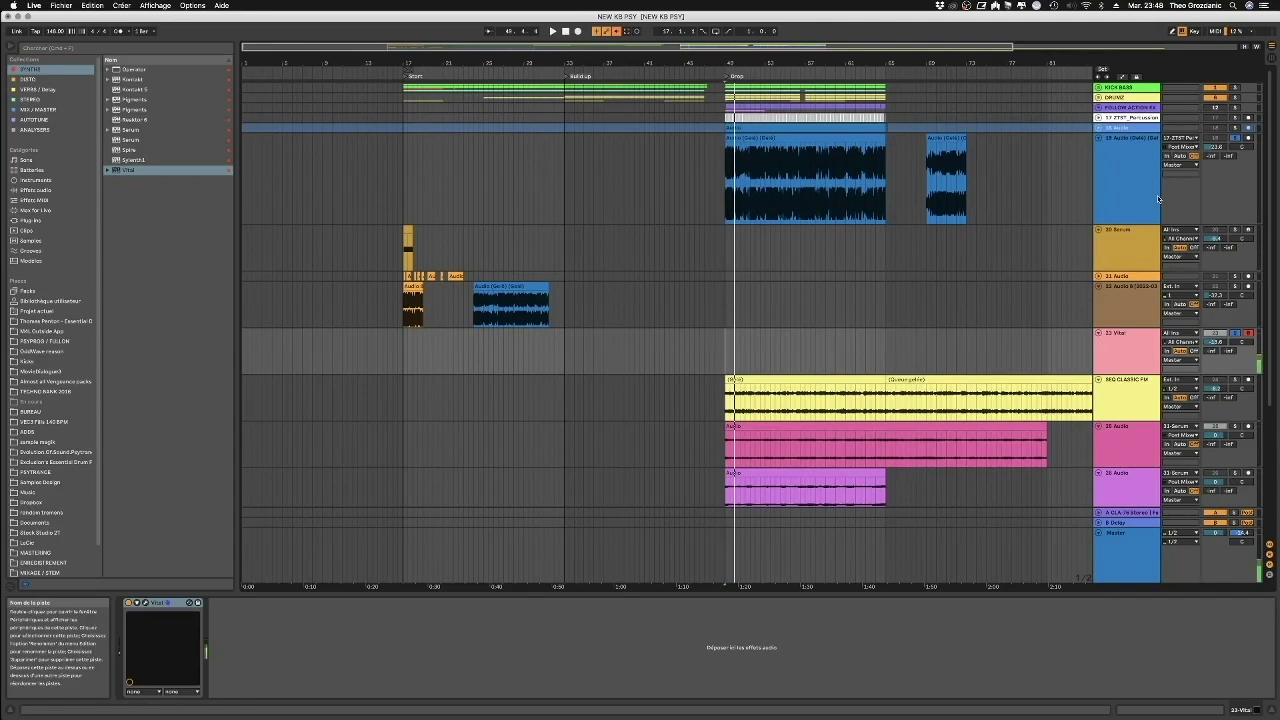
- Reopen oscillator 1's wavetable editor in Vital and move the end keyframe's audio position to an earlier point in the sample
{"action": "left_click", "coordinate": [144, 602]}
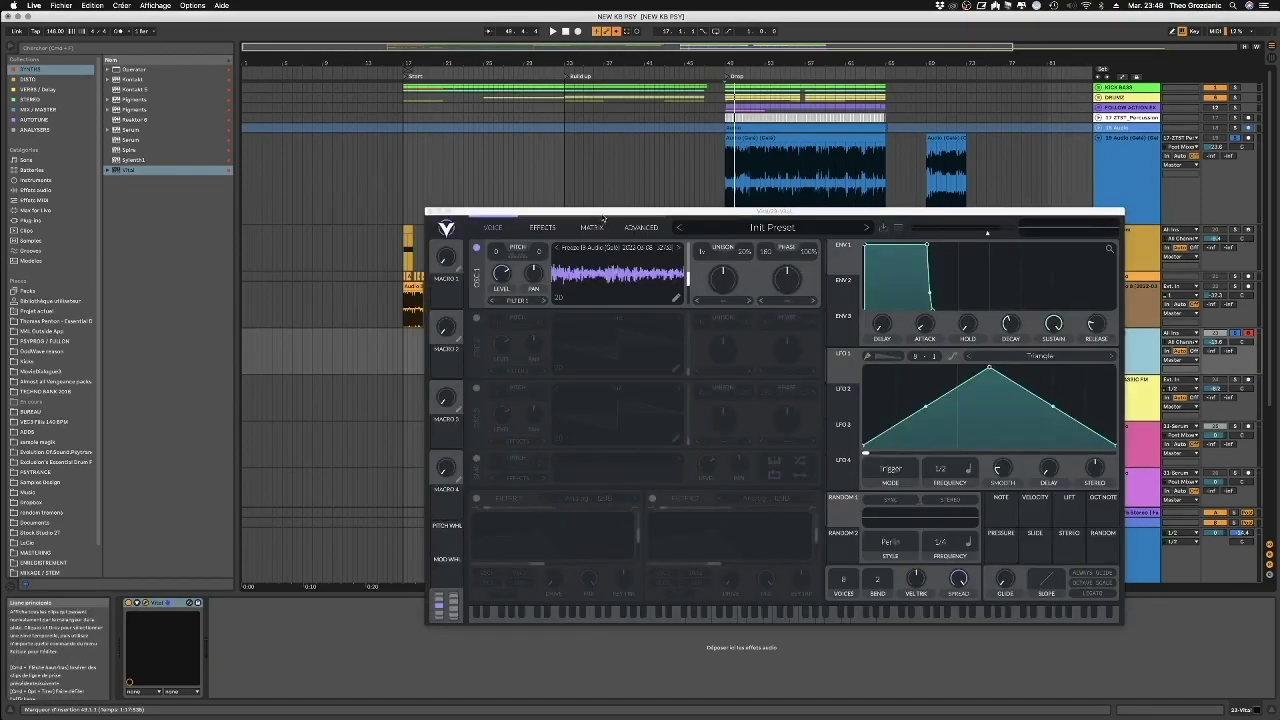
{"action": "left_click_drag", "start_coordinate": [604, 218], "coordinate": [589, 386]}
{"action": "mouse_move", "coordinate": [660, 450]}
{"action": "left_mouse_down"}
{"action": "mouse_move", "coordinate": [652, 380]}
{"action": "mouse_move", "coordinate": [667, 433]}
{"action": "left_mouse_up"}
{"action": "left_click", "coordinate": [655, 466]}
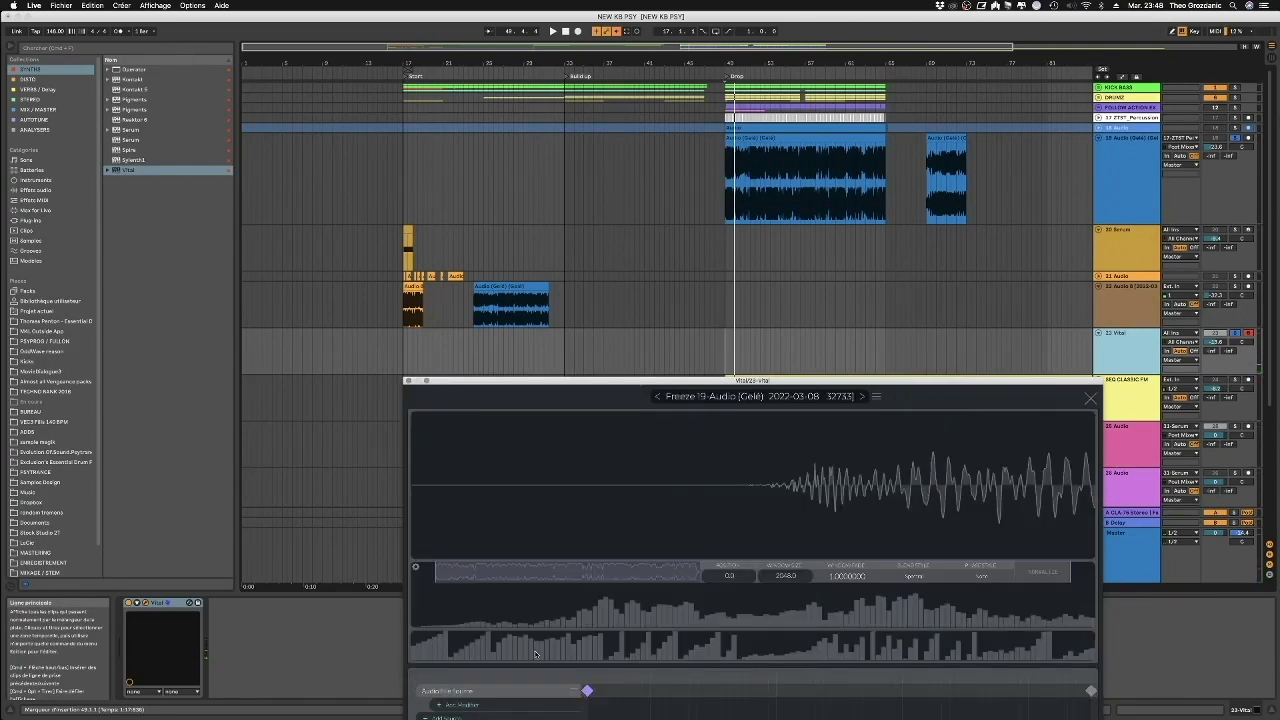
{"action": "left_click", "coordinate": [1091, 690]}
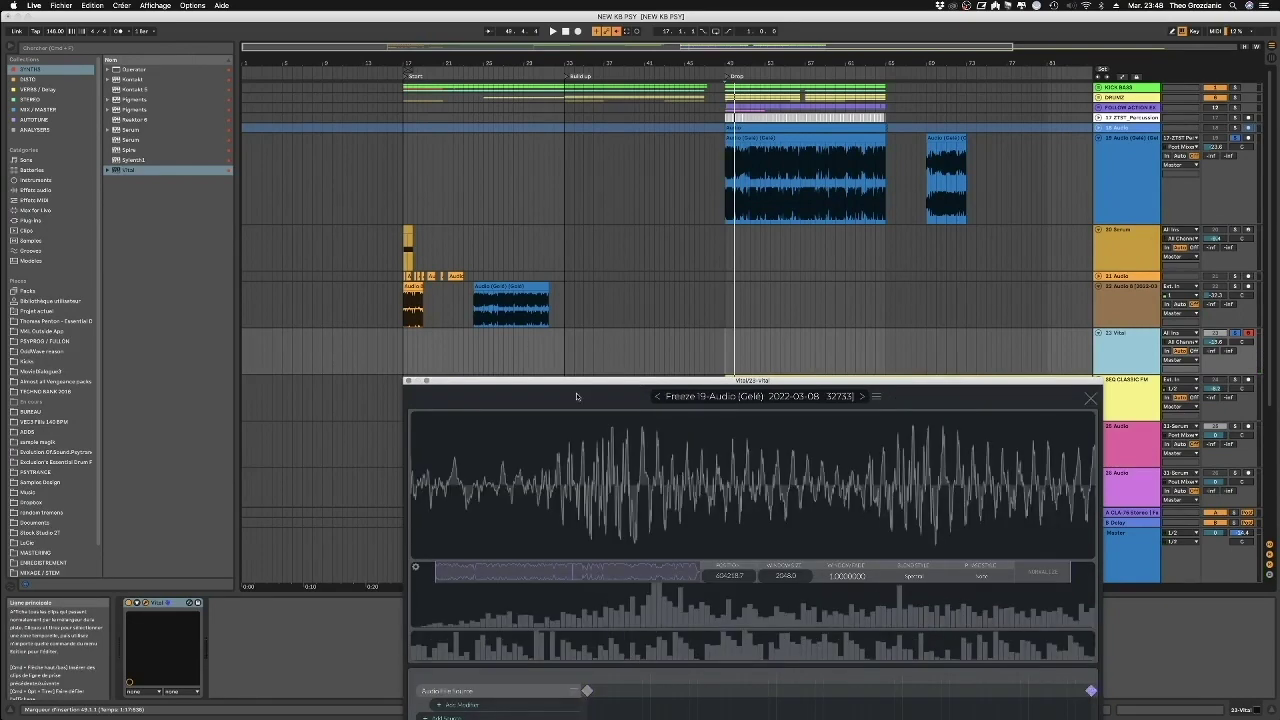
{"action": "left_click_drag", "start_coordinate": [571, 571], "coordinate": [531, 572]}
- Move the start keyframe's audio position to about 64,700, check the end keyframe and close the wavetable editor
{"action": "left_click", "coordinate": [587, 690]}
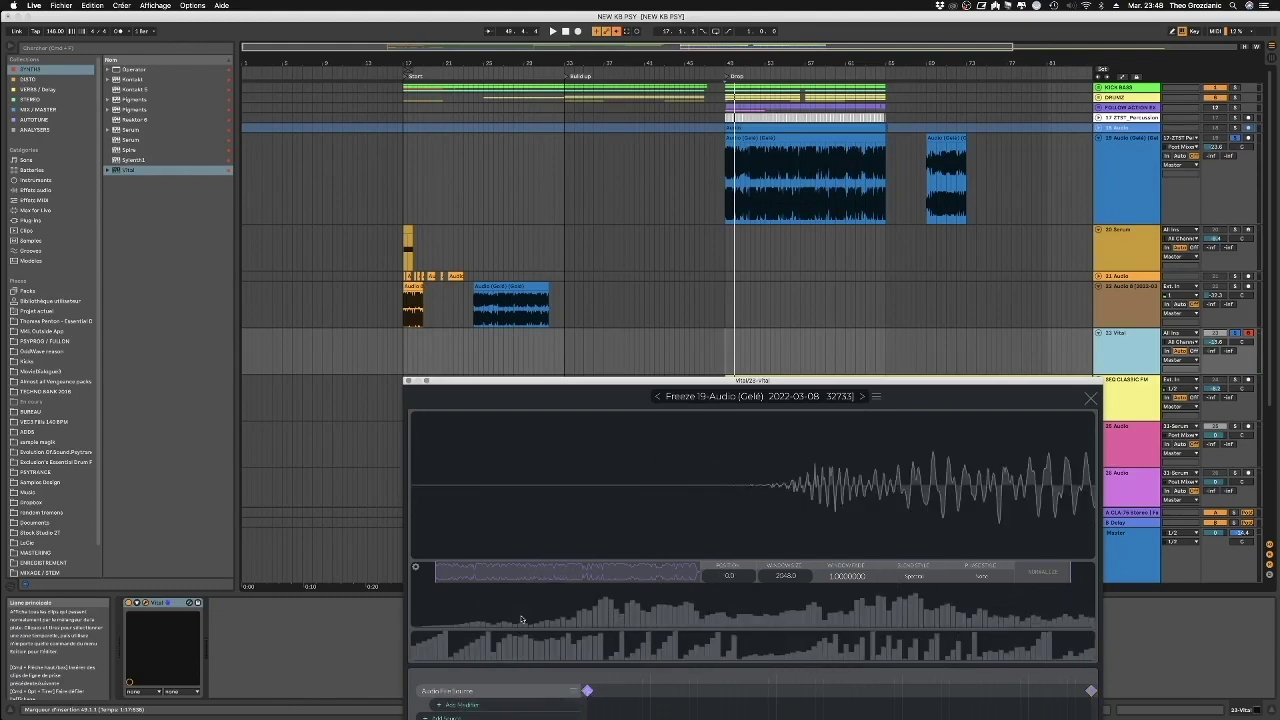
{"action": "left_click", "coordinate": [451, 570]}
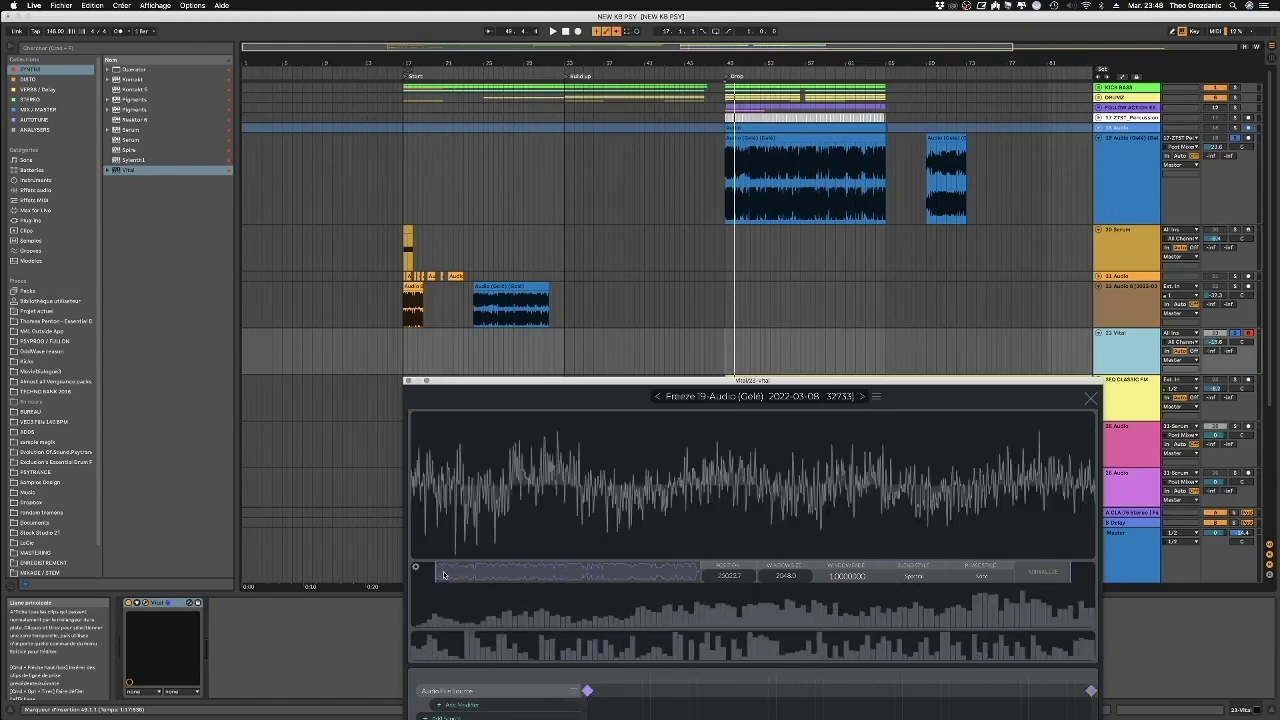
{"action": "left_click_drag", "start_coordinate": [451, 573], "coordinate": [453, 573]}
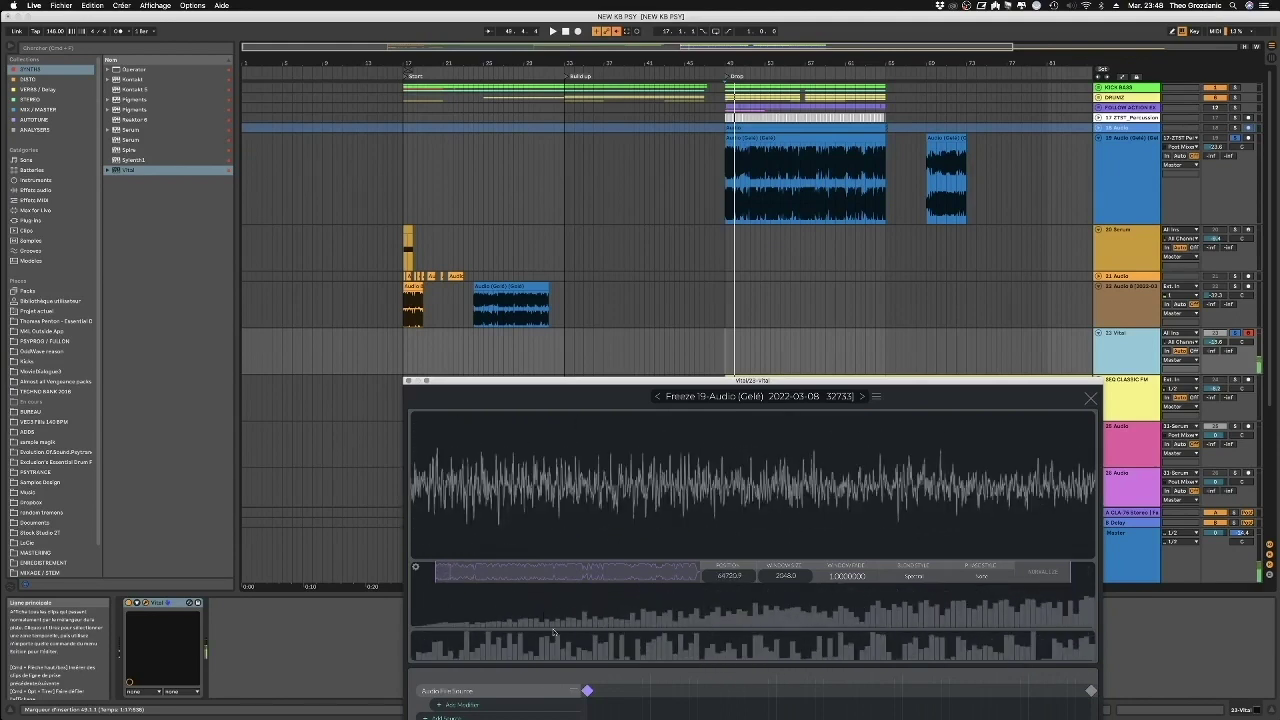
{"action": "left_click", "coordinate": [1091, 691]}
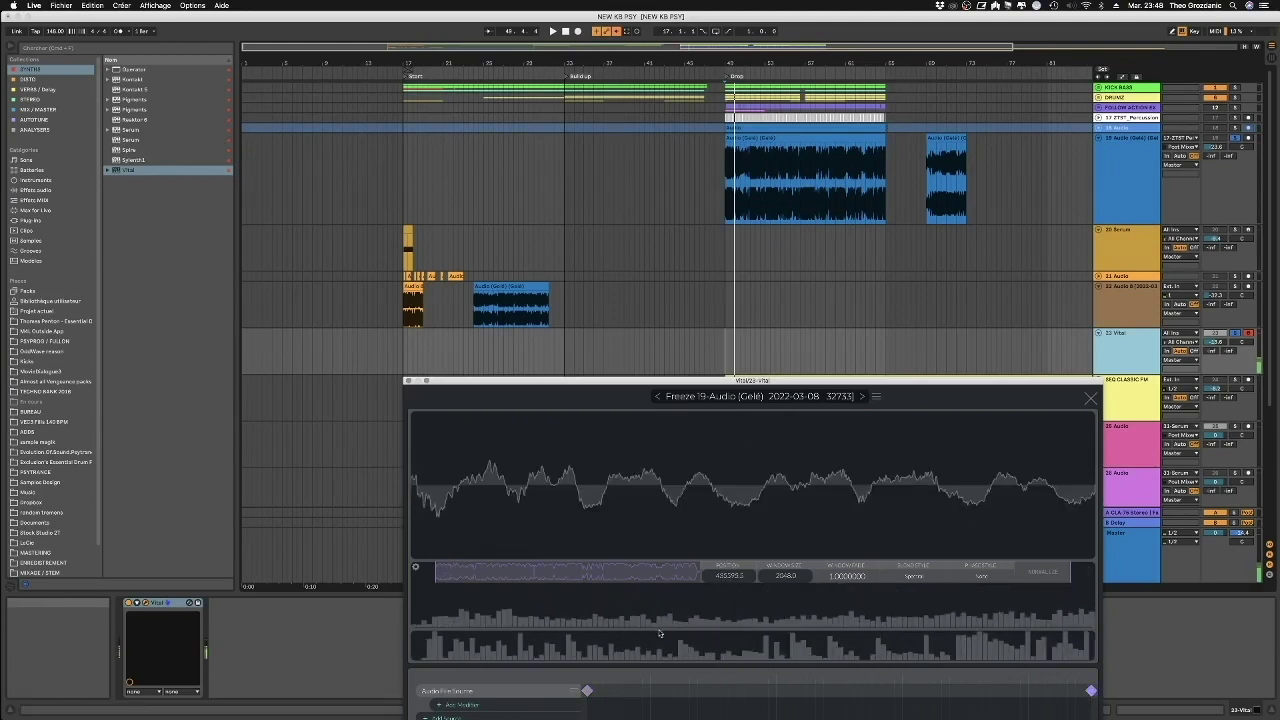
{"action": "left_click", "coordinate": [1090, 397]}
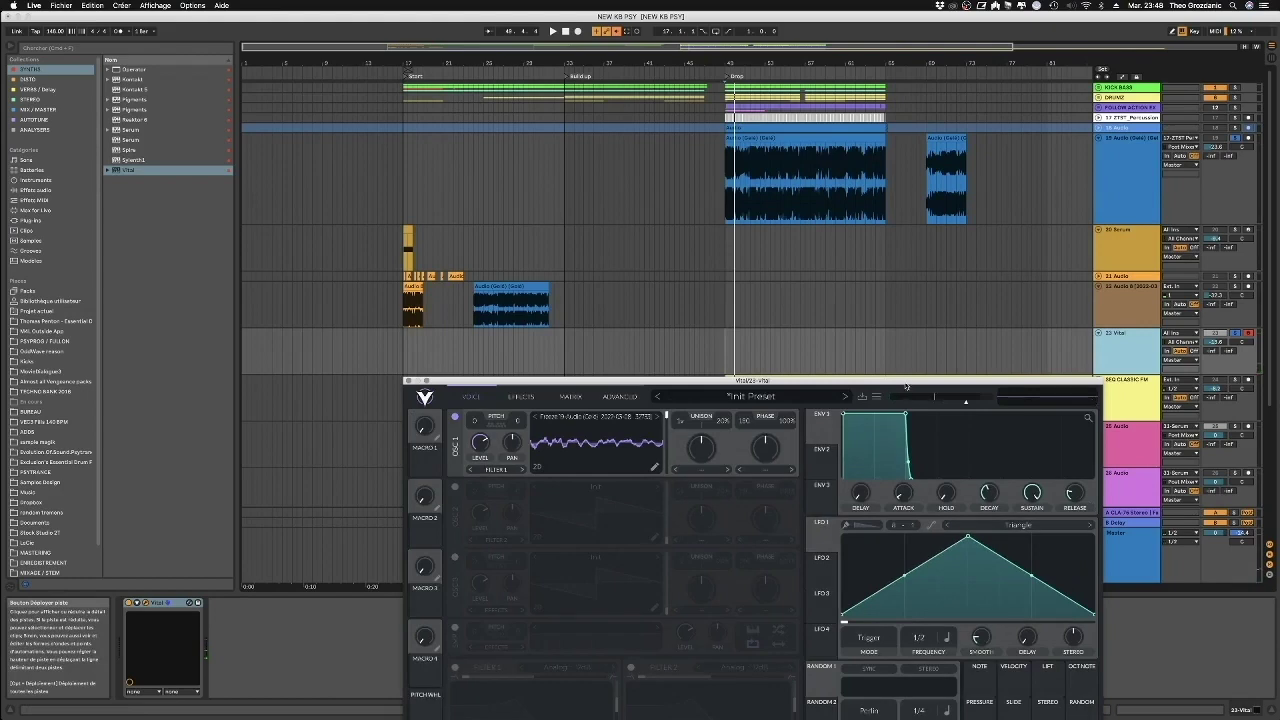
- Assign the per-note Random source to modulate oscillator 1's wavetable frame position and make the Vital window smaller
{"action": "left_click_drag", "start_coordinate": [859, 378], "coordinate": [859, 312]}
{"action": "left_click_drag", "start_coordinate": [619, 352], "coordinate": [615, 382]}
{"action": "left_click_drag", "start_coordinate": [1036, 654], "coordinate": [610, 380]}
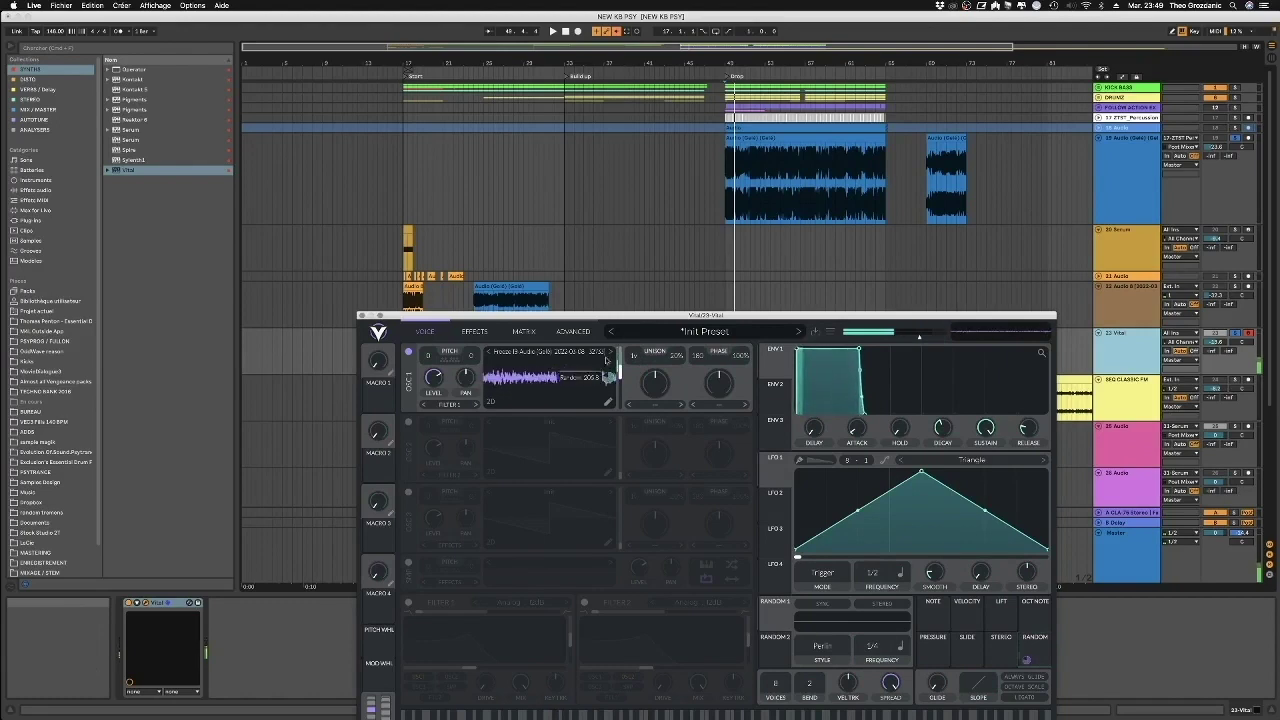
{"action": "left_click_drag", "start_coordinate": [616, 318], "coordinate": [630, 348]}
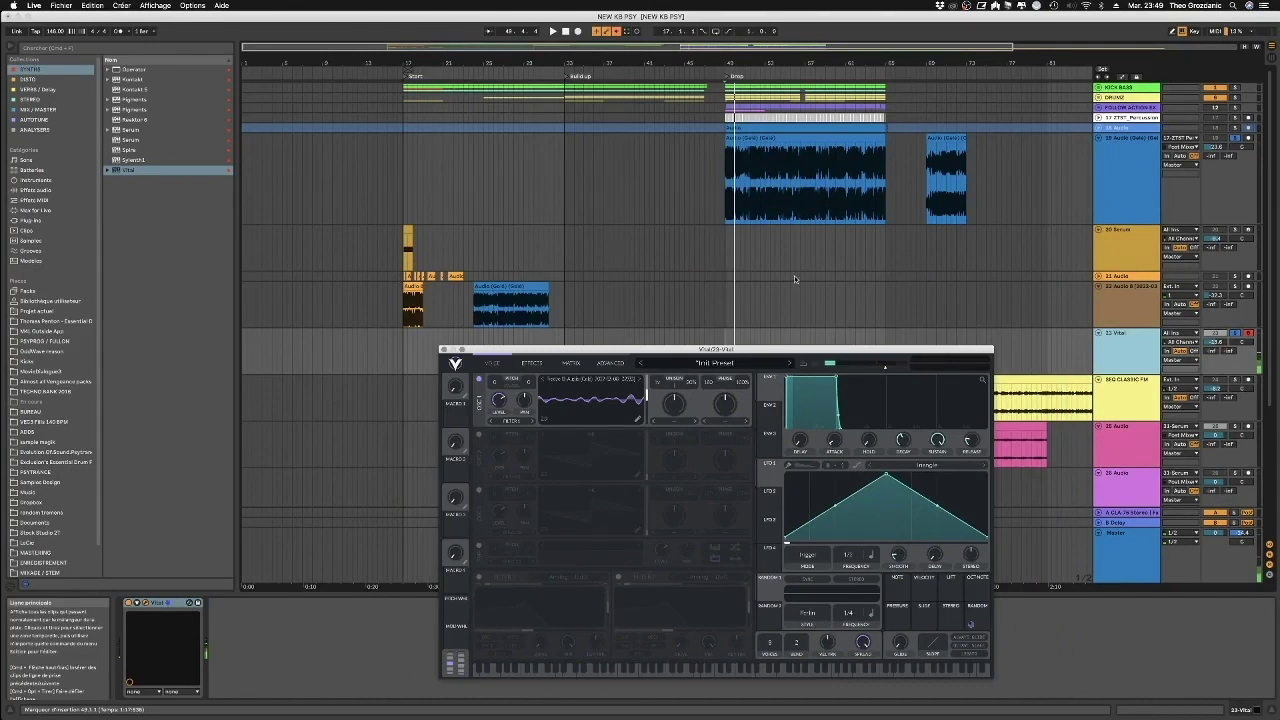
- Add the Arpeggiator MIDI effect to the Vital track and rearrange the Vital window to keep the devices visible
{"action": "double_click", "coordinate": [1122, 350]}
{"action": "left_click", "coordinate": [36, 180]}
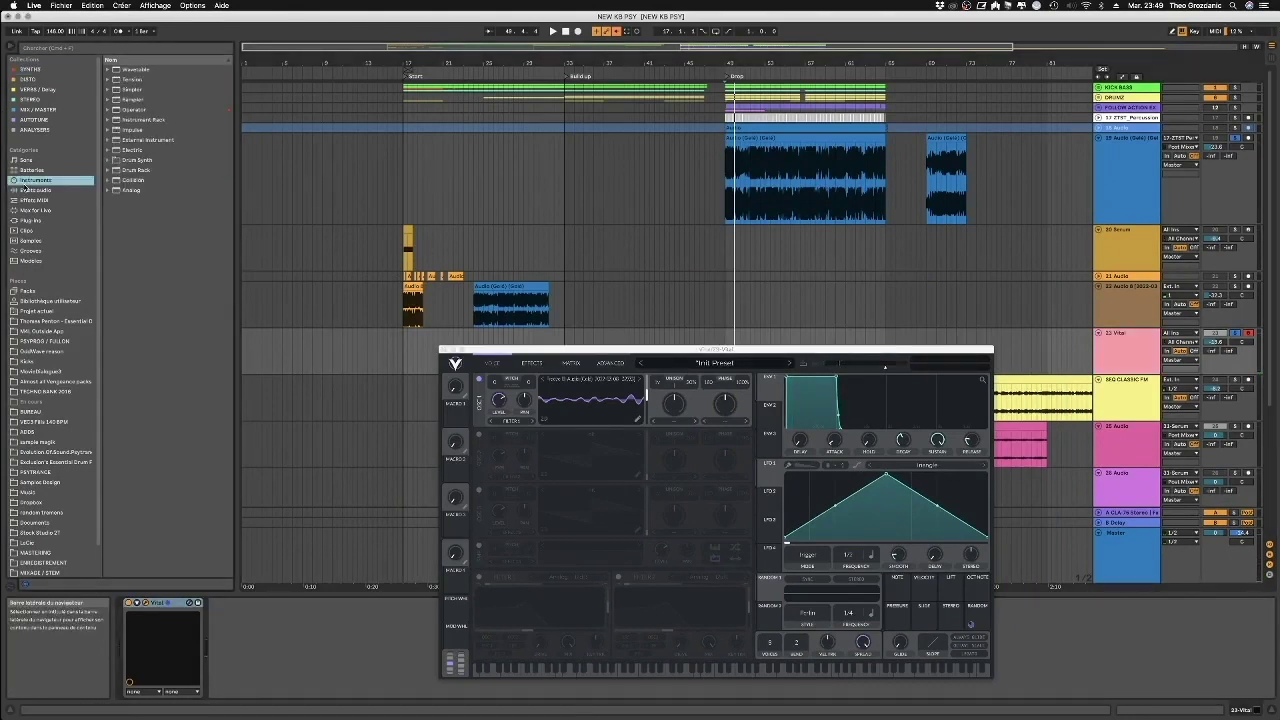
{"action": "left_click", "coordinate": [36, 190]}
{"action": "key", "text": "Down"}
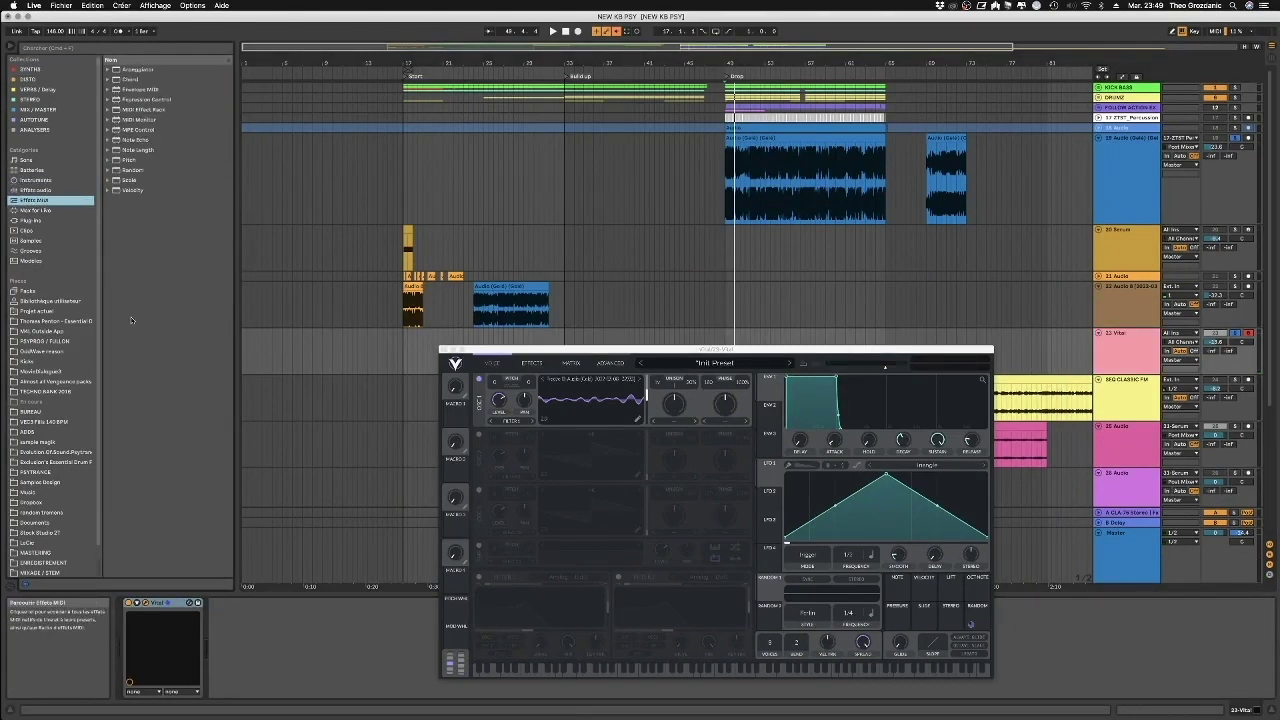
{"action": "left_click_drag", "start_coordinate": [950, 346], "coordinate": [990, 268]}
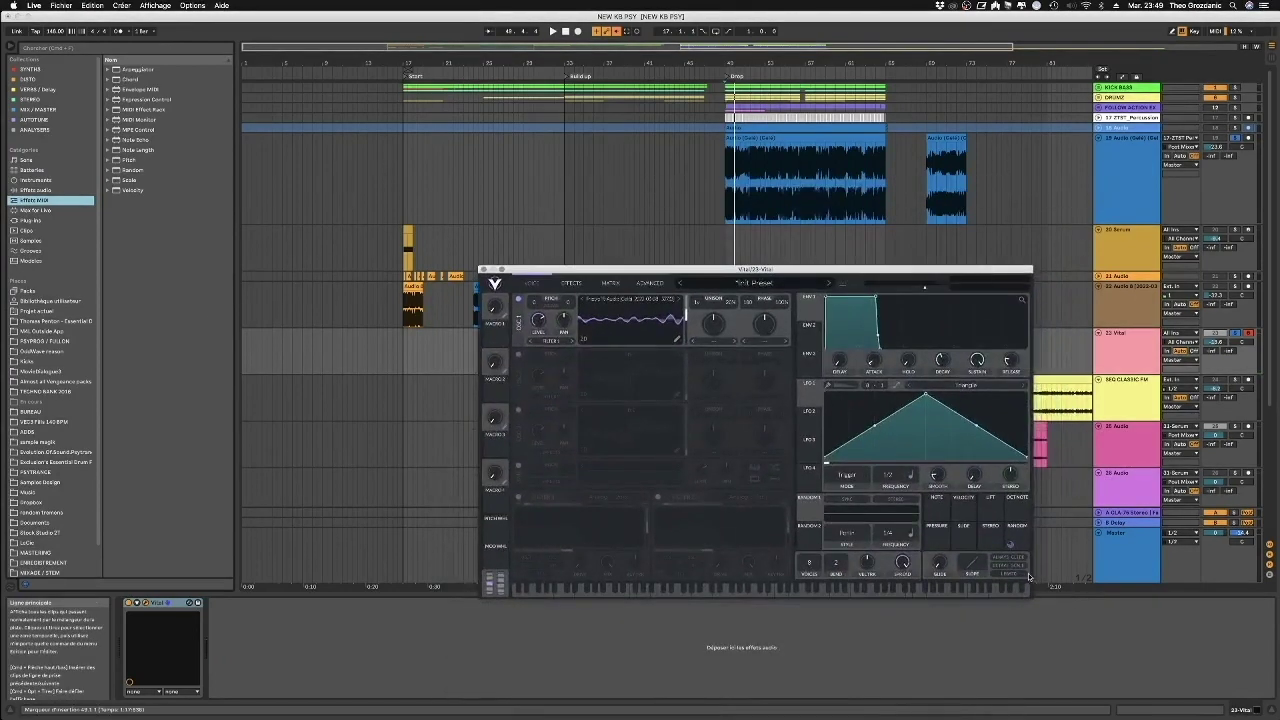
{"action": "left_click_drag", "start_coordinate": [1032, 605], "coordinate": [1073, 641]}
{"action": "left_click_drag", "start_coordinate": [753, 276], "coordinate": [723, 361]}
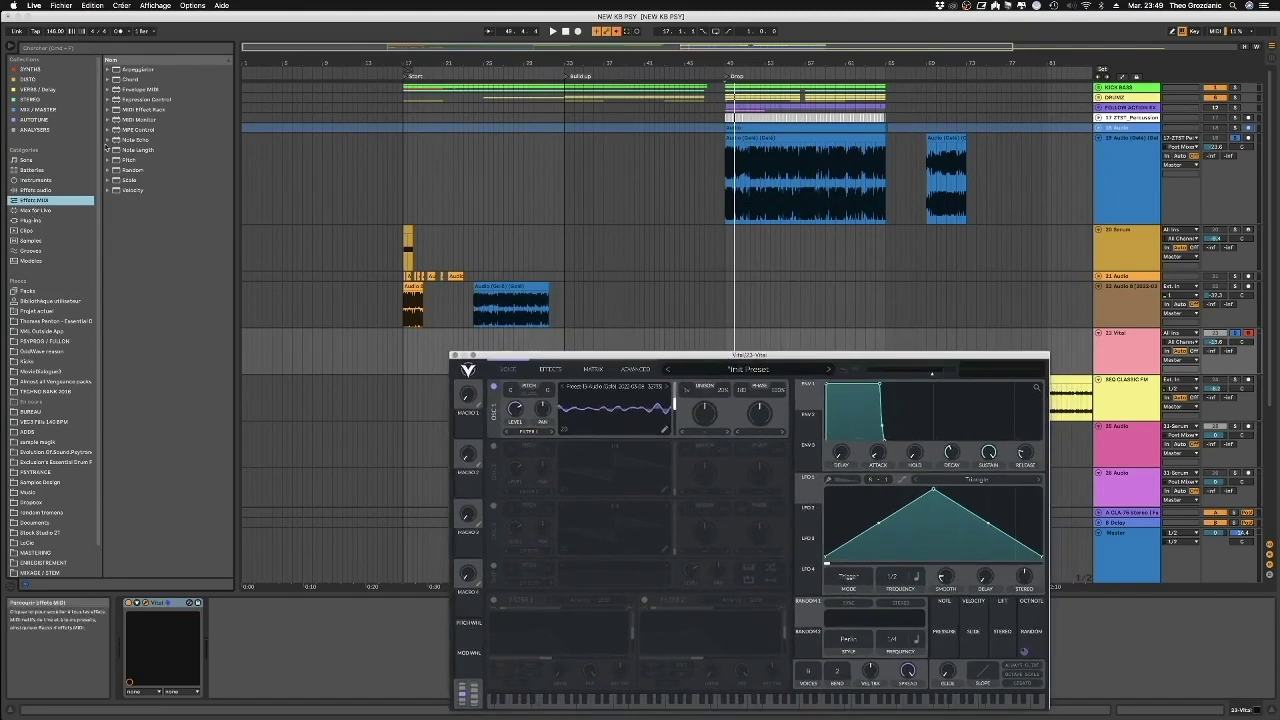
{"action": "left_click_drag", "start_coordinate": [138, 69], "coordinate": [355, 333]}
- Adjust the Arpeggiator's gate and steps while playing, and lengthen the release of Vital's envelope 1
{"action": "left_click_drag", "start_coordinate": [757, 307], "coordinate": [1132, 347]}
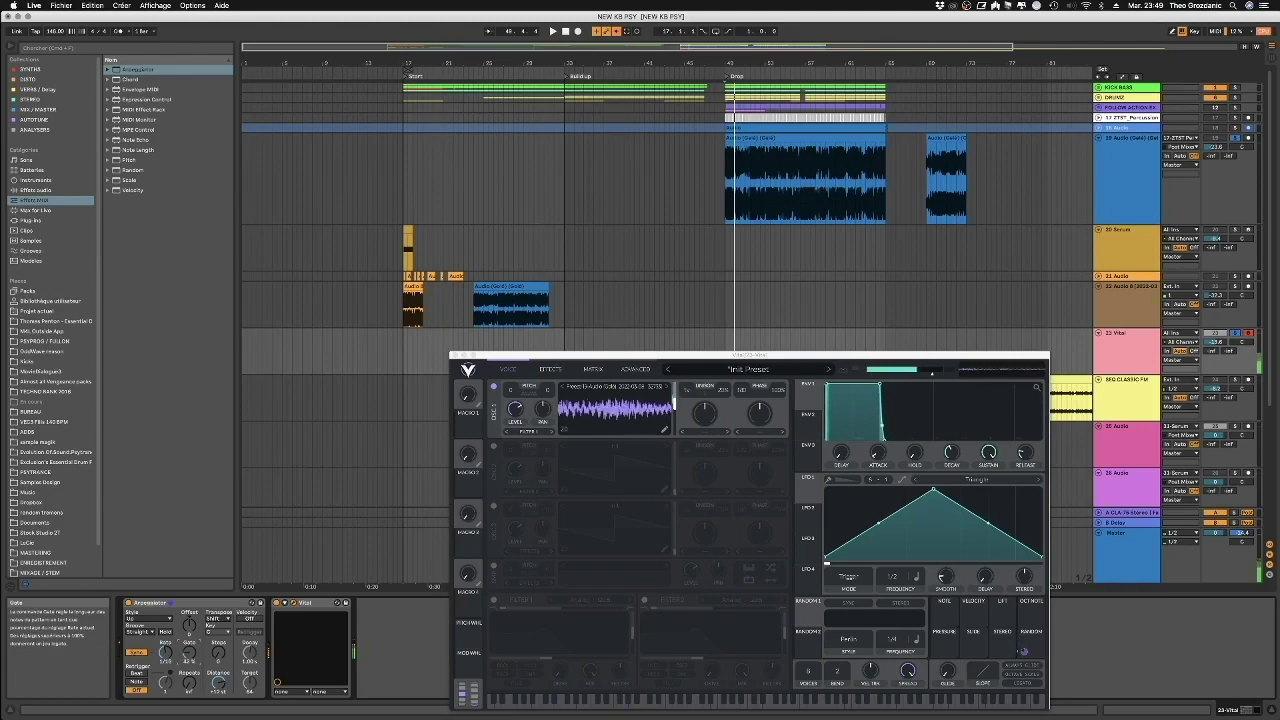
{"action": "left_click_drag", "start_coordinate": [563, 357], "coordinate": [553, 262]}
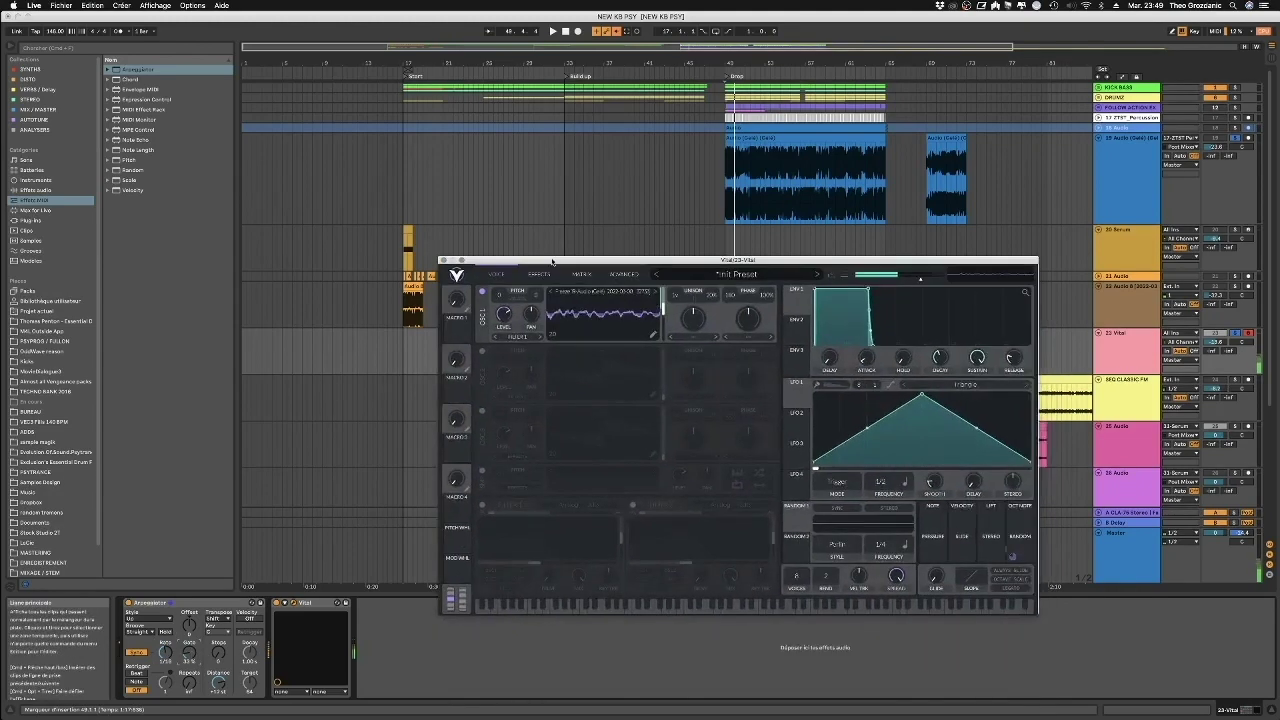
{"action": "left_click_drag", "start_coordinate": [218, 653], "coordinate": [218, 638]}
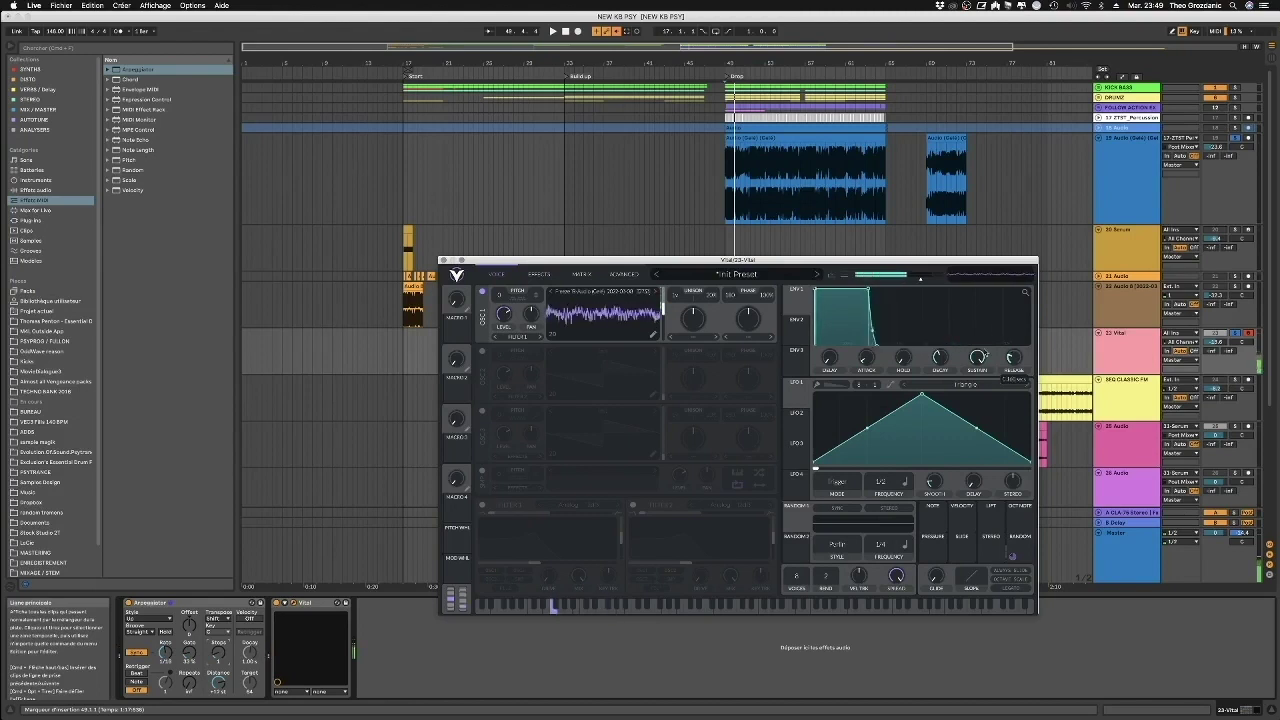
{"action": "left_click_drag", "start_coordinate": [983, 332], "coordinate": [981, 350]}
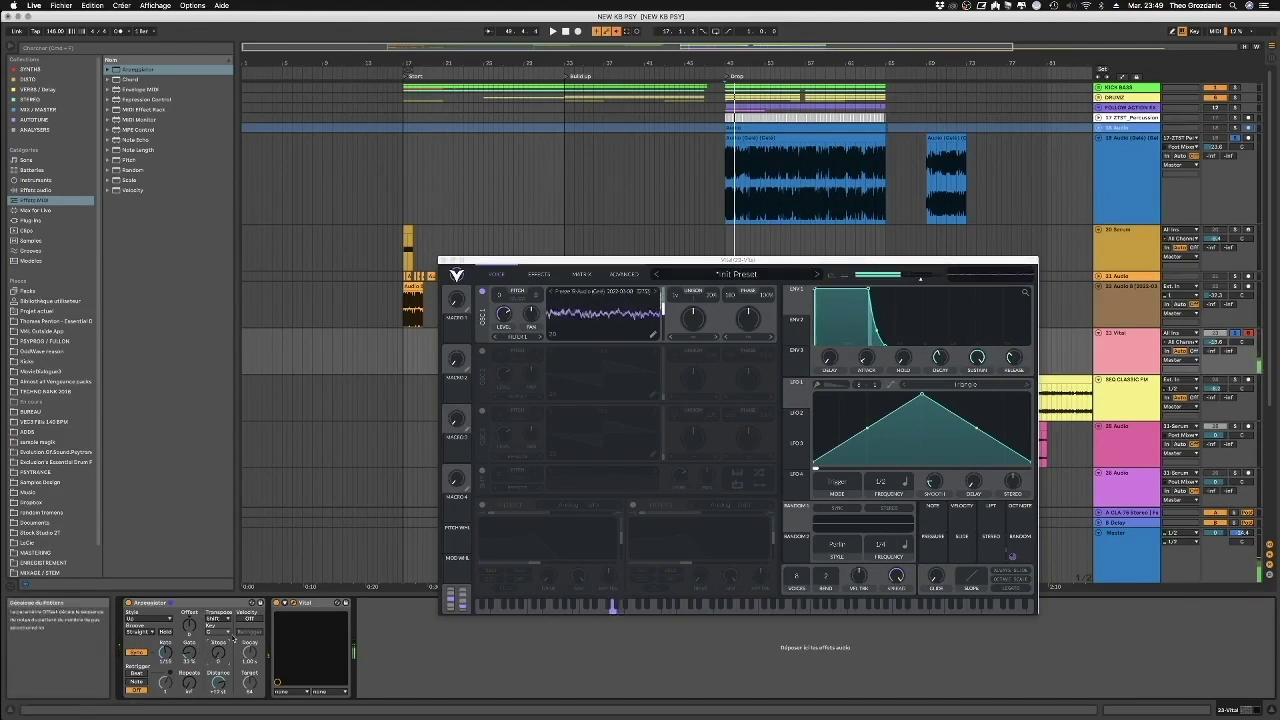
- Adjust envelope 1's release while playing to find a suitable note tail, and reposition the Vital window
{"action": "left_click_drag", "start_coordinate": [1012, 358], "coordinate": [1015, 370]}
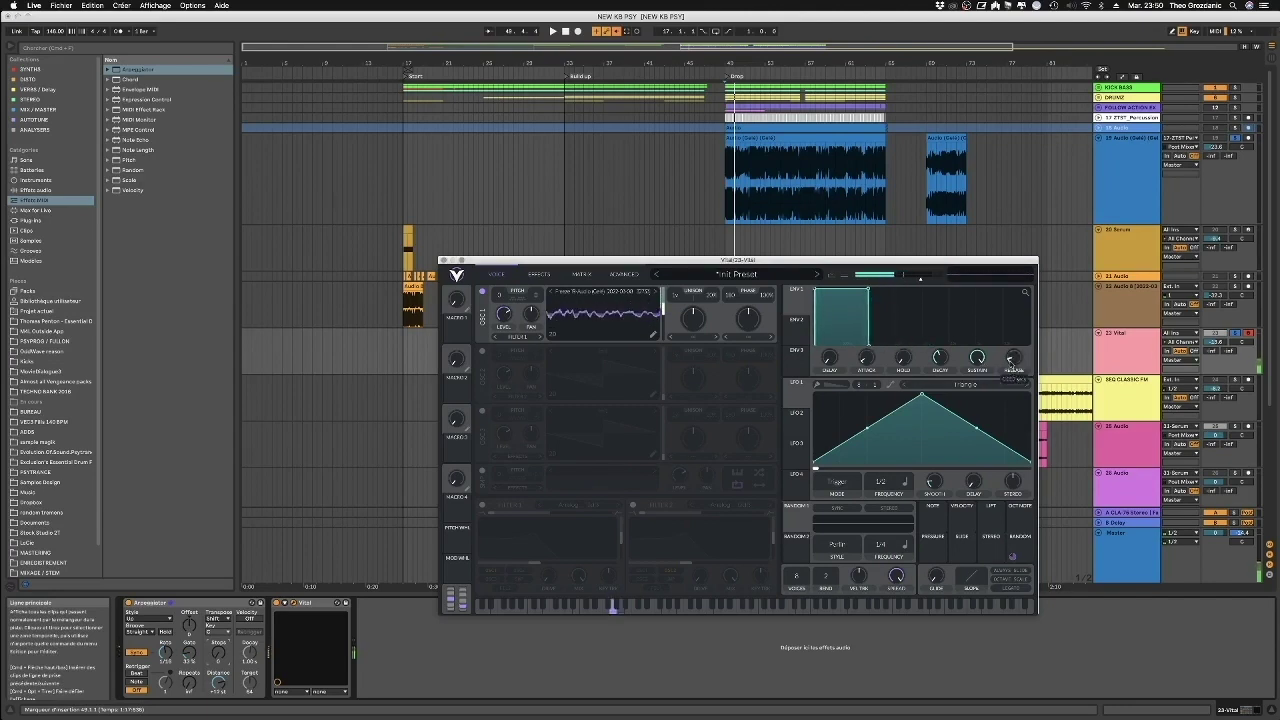
{"action": "left_click_drag", "start_coordinate": [1010, 358], "coordinate": [1015, 380]}
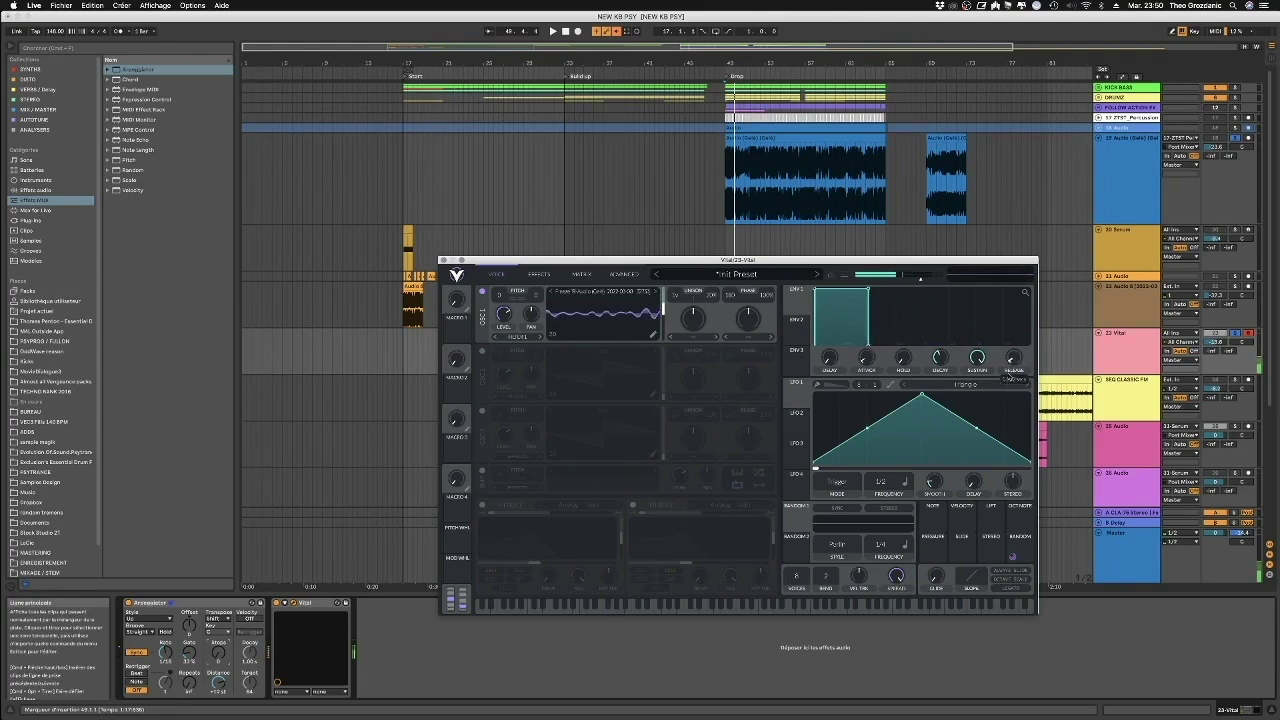
{"action": "left_click_drag", "start_coordinate": [1012, 376], "coordinate": [1012, 372]}
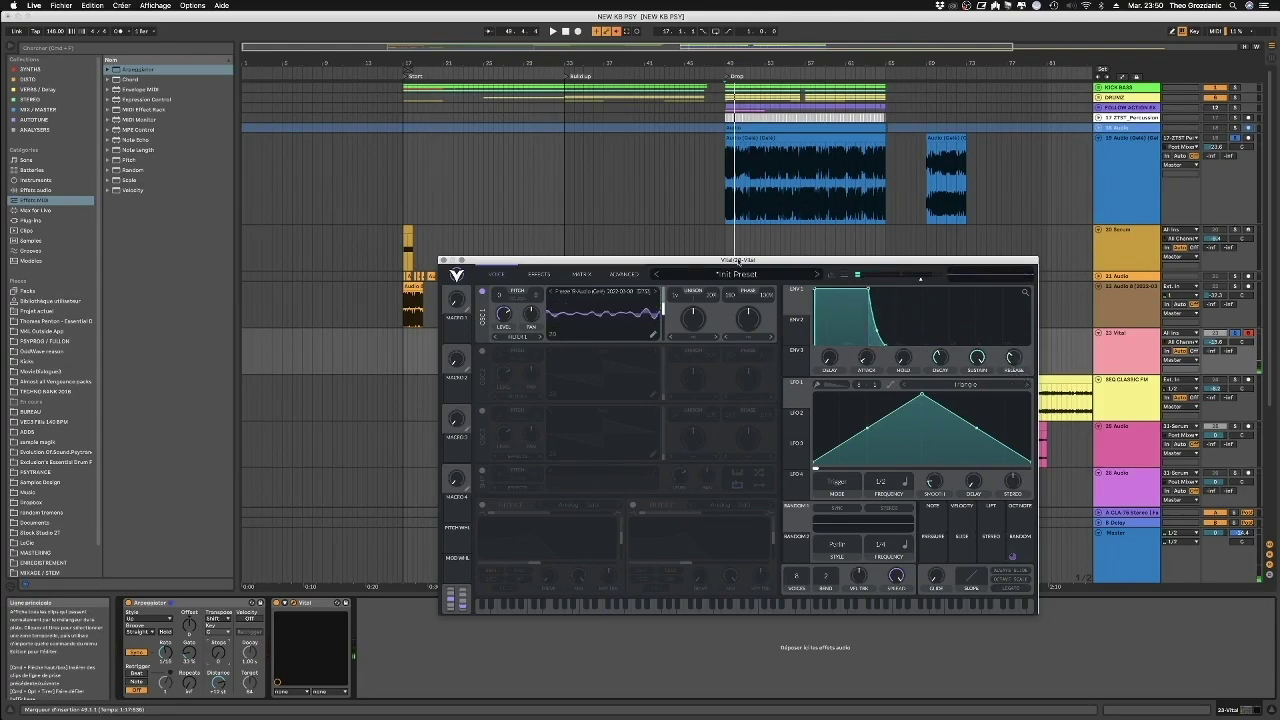
{"action": "left_click_drag", "start_coordinate": [737, 260], "coordinate": [696, 259]}
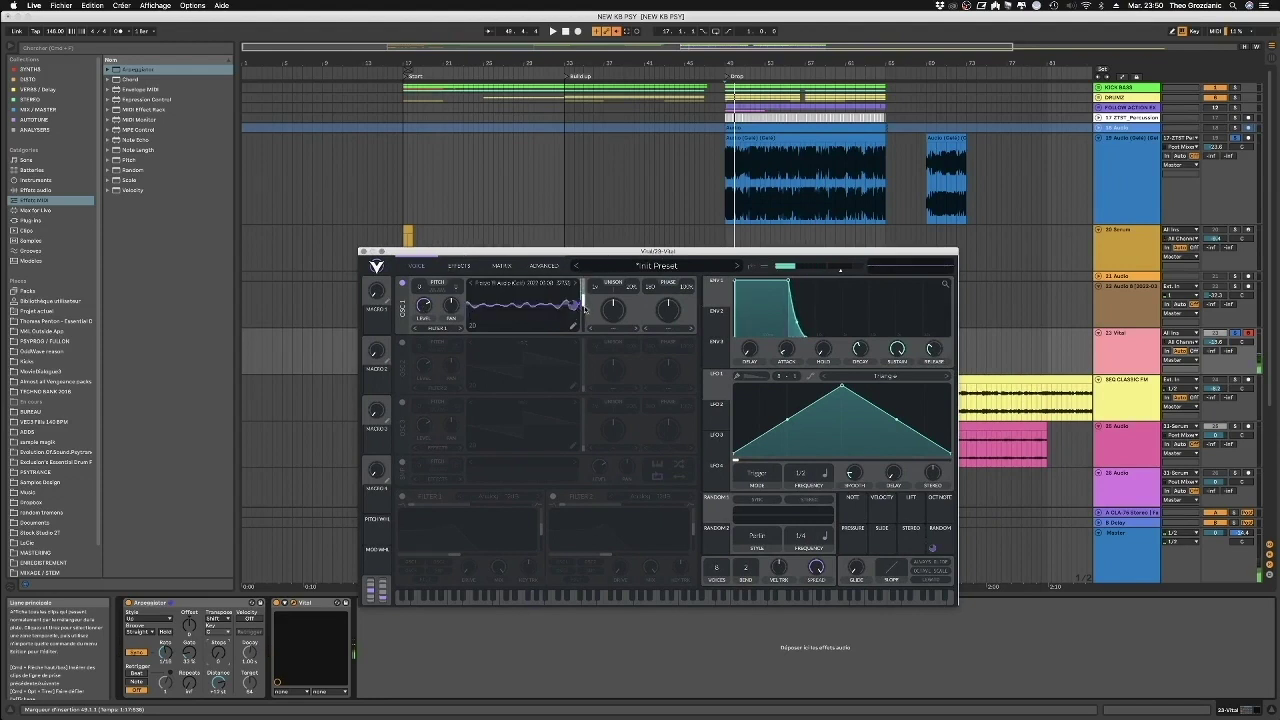
- Set oscillator 1's spectral morph to Inharmonic Stretch, assign the Random source to its amount, and adjust the wavetable frame position
{"action": "left_click_drag", "start_coordinate": [583, 304], "coordinate": [582, 319]}
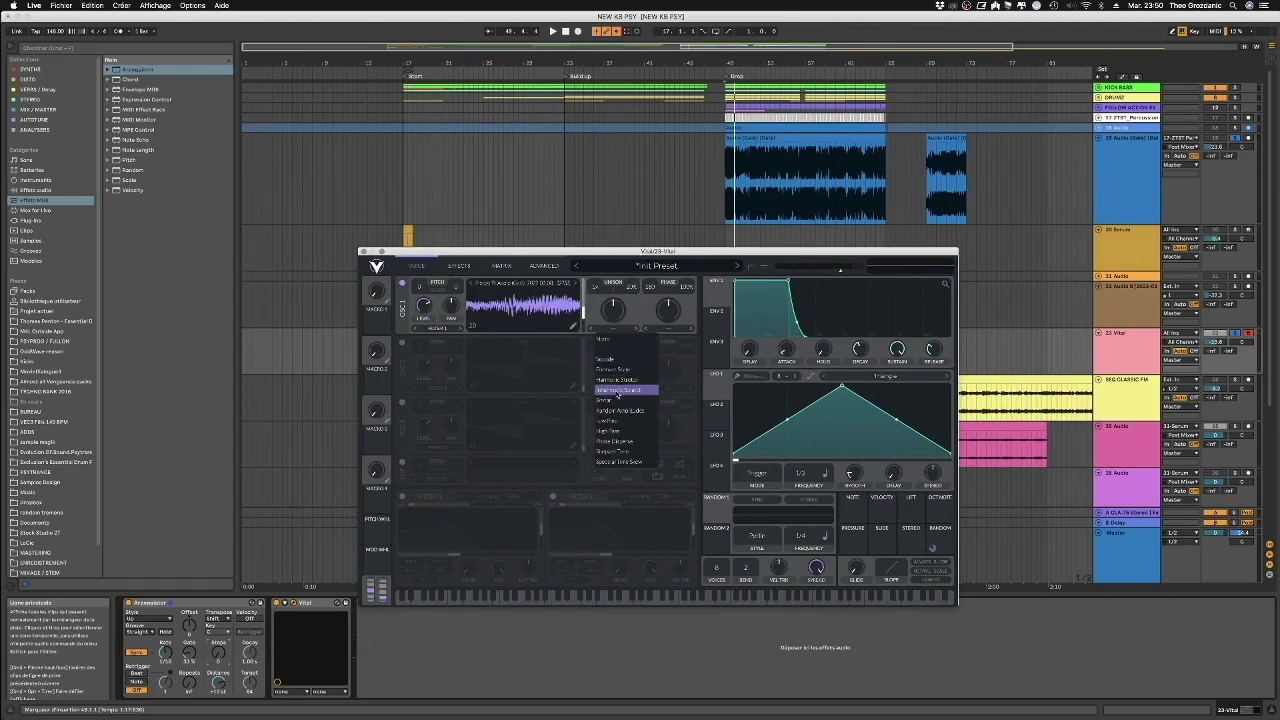
{"action": "left_click", "coordinate": [618, 390]}
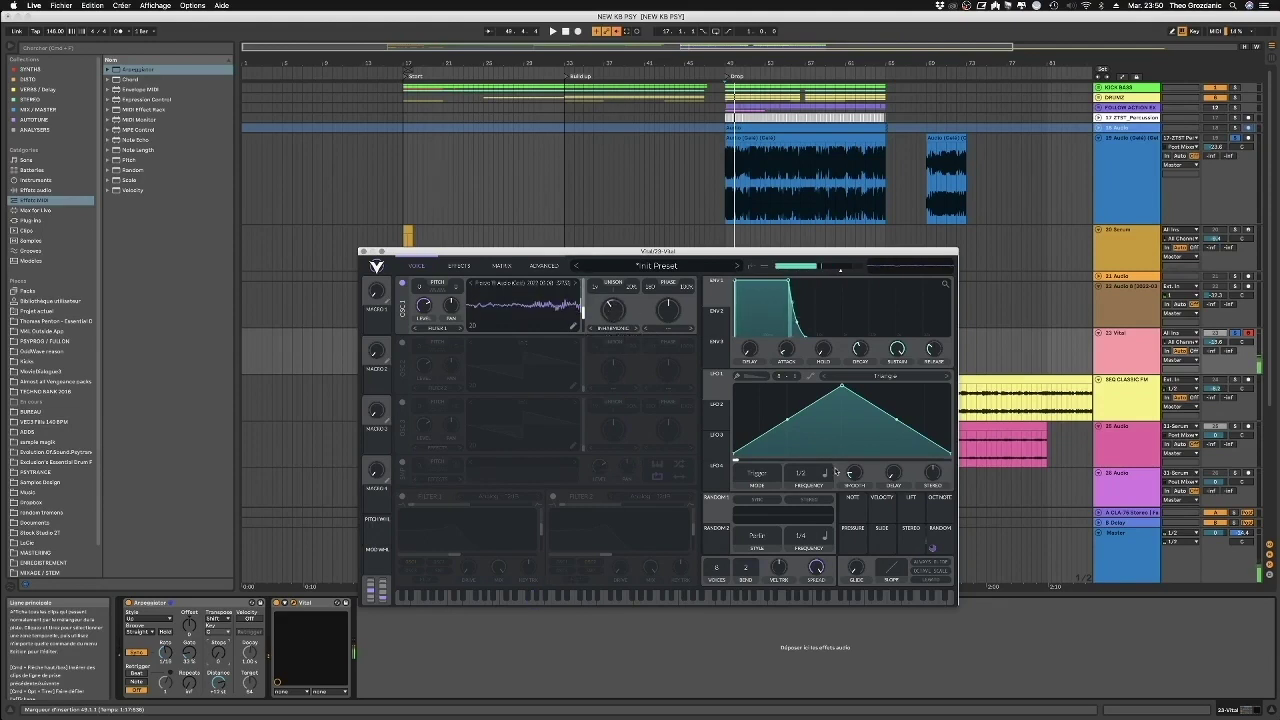
{"action": "left_click_drag", "start_coordinate": [933, 547], "coordinate": [574, 352]}
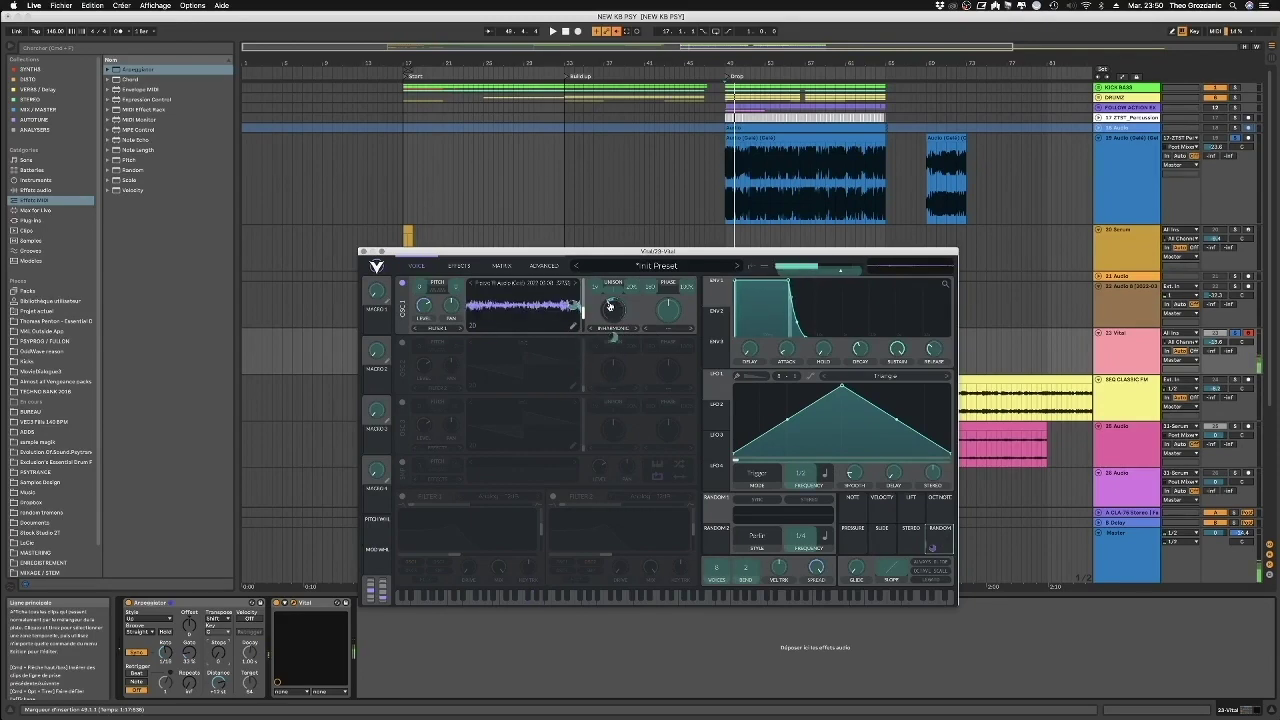
{"action": "left_click_drag", "start_coordinate": [610, 306], "coordinate": [611, 310]}
- Shorten envelope 1's release and move the Vital window clear of the device view
{"action": "left_click_drag", "start_coordinate": [621, 246], "coordinate": [577, 230]}
{"action": "left_click_drag", "start_coordinate": [890, 345], "coordinate": [885, 330]}
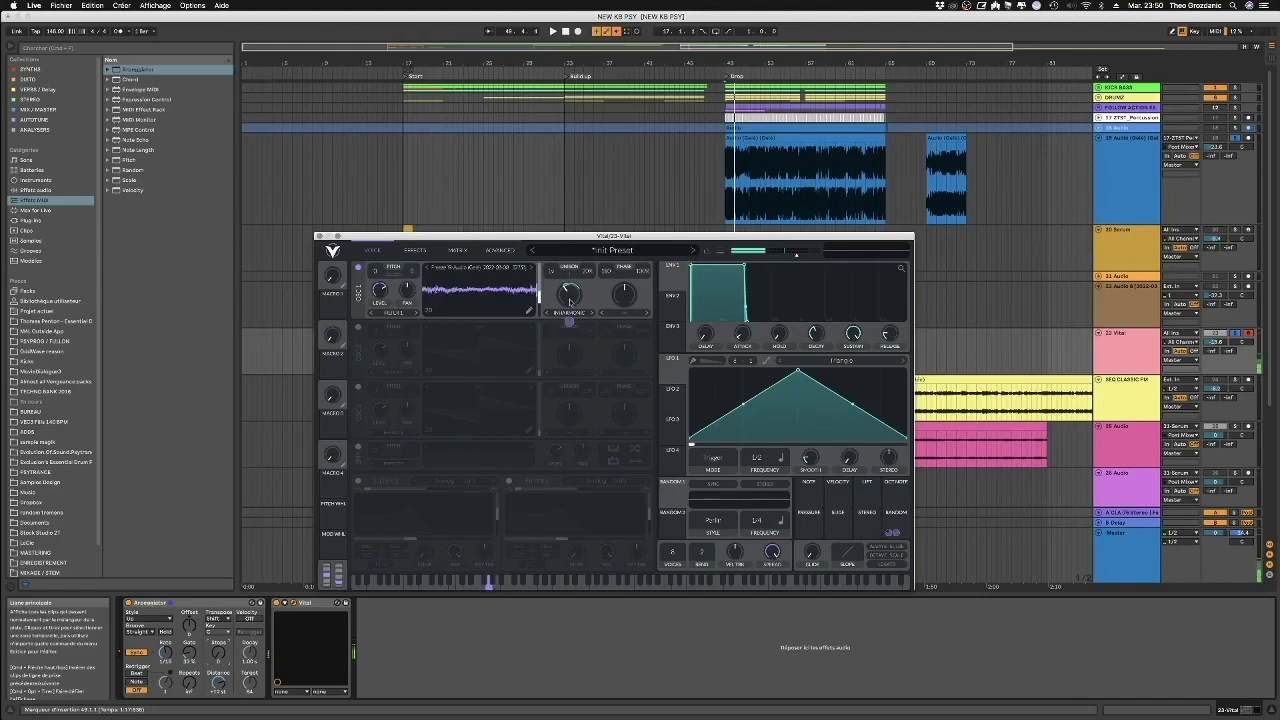
{"action": "left_click_drag", "start_coordinate": [596, 237], "coordinate": [590, 234]}
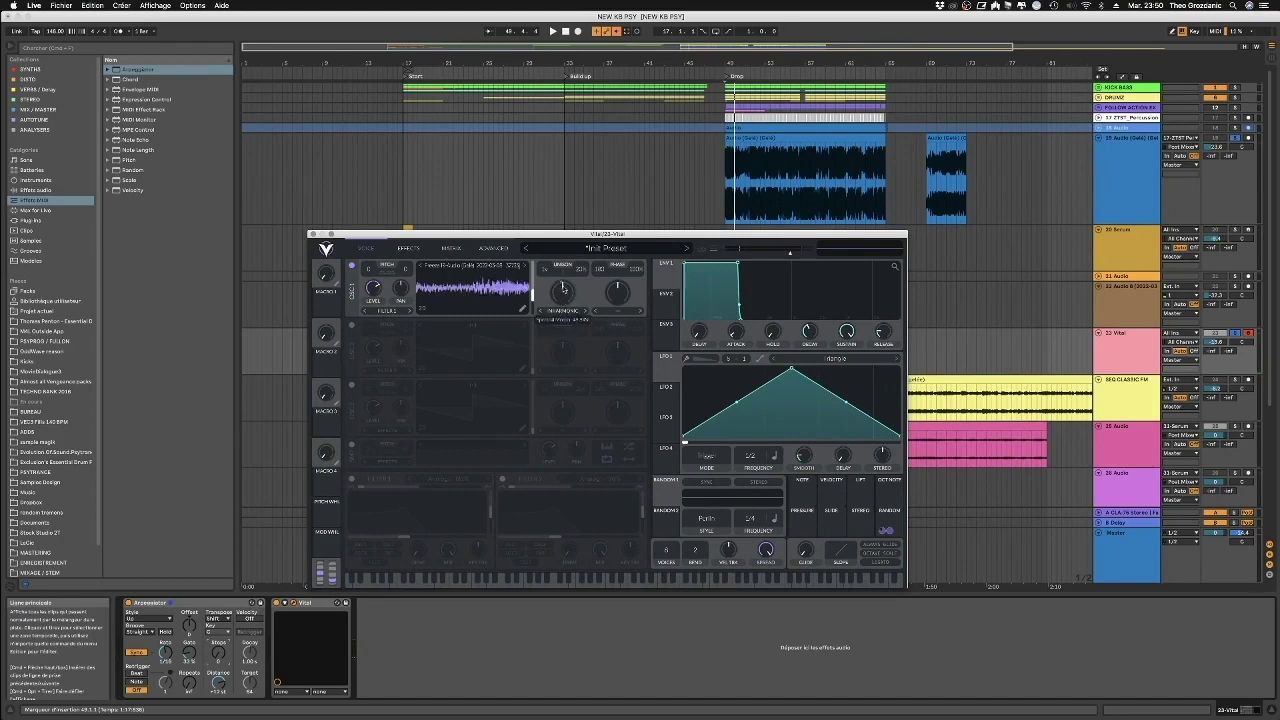
- Remove the Random modulation from oscillator 1's spectral morph amount and lengthen envelope 1's release
{"action": "right_click", "coordinate": [563, 322]}
{"action": "left_click", "coordinate": [574, 331]}
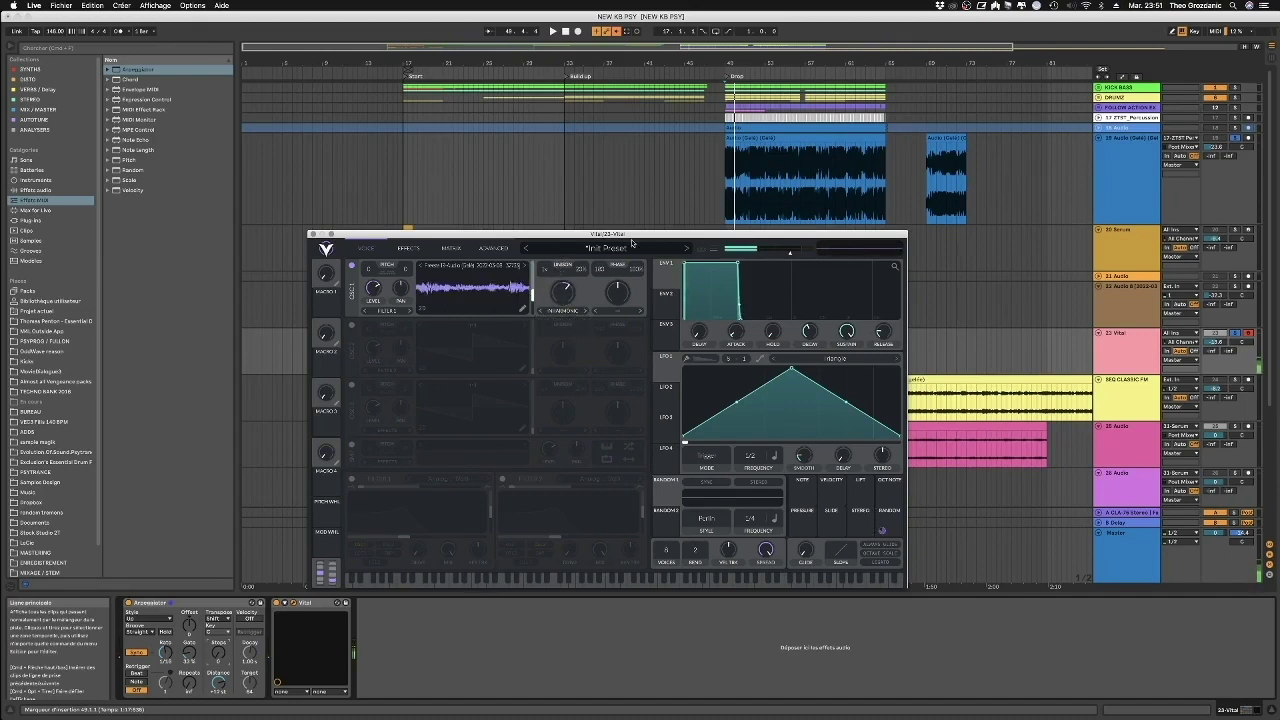
{"action": "left_click_drag", "start_coordinate": [887, 333], "coordinate": [887, 329]}
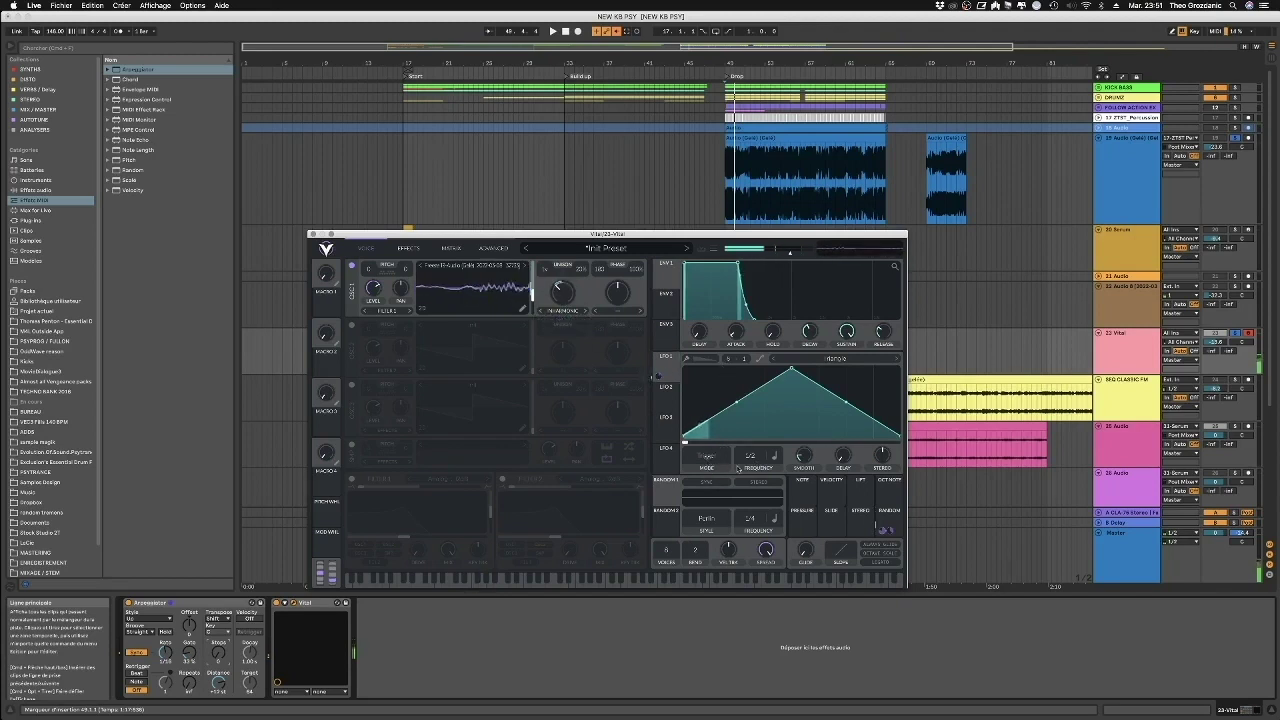
- Set LFO 1's mode to Sync and slow down its tempo-based frequency
{"action": "left_click", "coordinate": [712, 462]}
{"action": "left_click", "coordinate": [712, 488]}
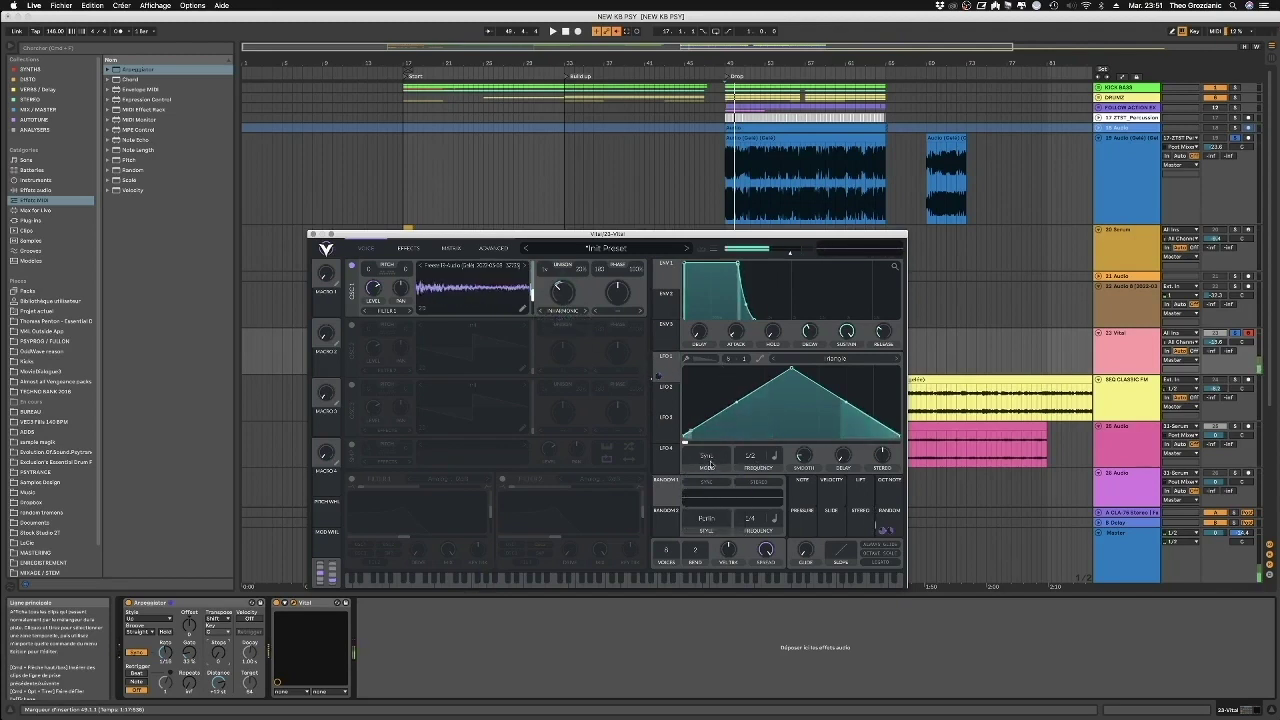
{"action": "left_click", "coordinate": [771, 458]}
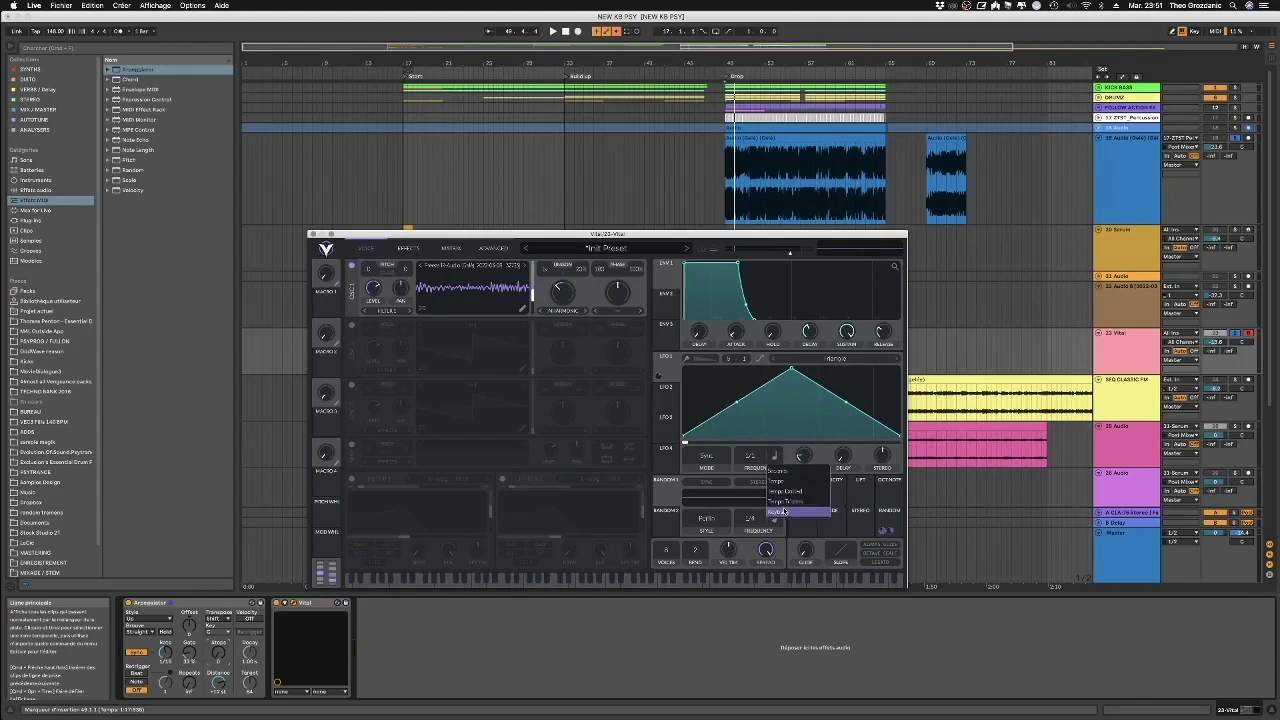
{"action": "left_click", "coordinate": [752, 465]}
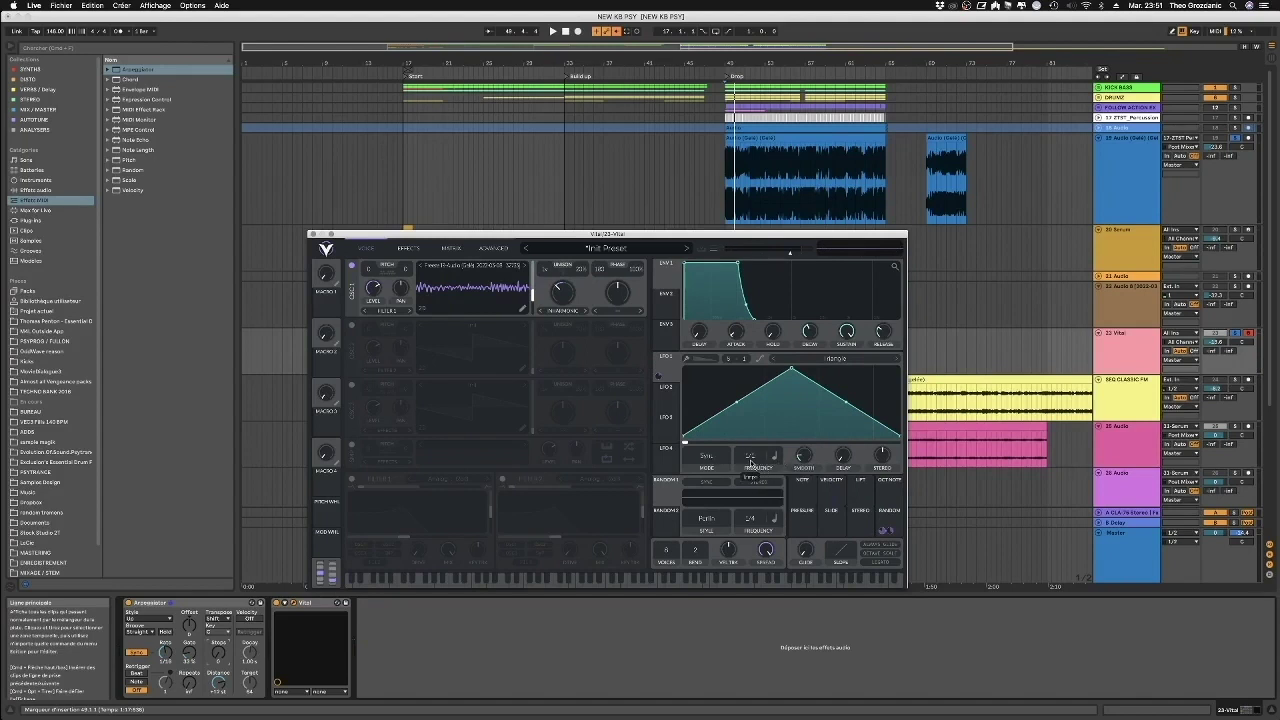
{"action": "mouse_move", "coordinate": [755, 456]}
{"action": "left_mouse_down"}
{"action": "mouse_move", "coordinate": [759, 500]}
{"action": "mouse_move", "coordinate": [755, 473]}
{"action": "left_mouse_up"}
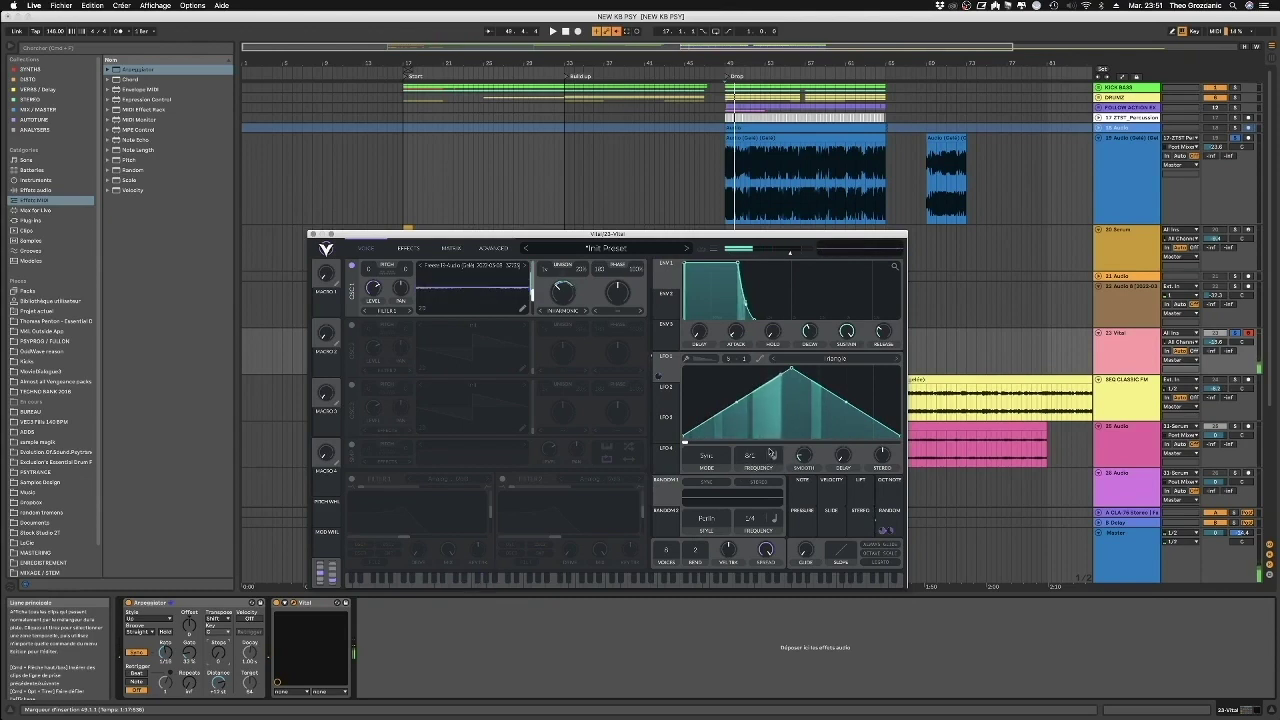
- Switch LFO 1's frequency unit to seconds and set its rate to about 3.27 seconds
{"action": "left_click", "coordinate": [772, 454]}
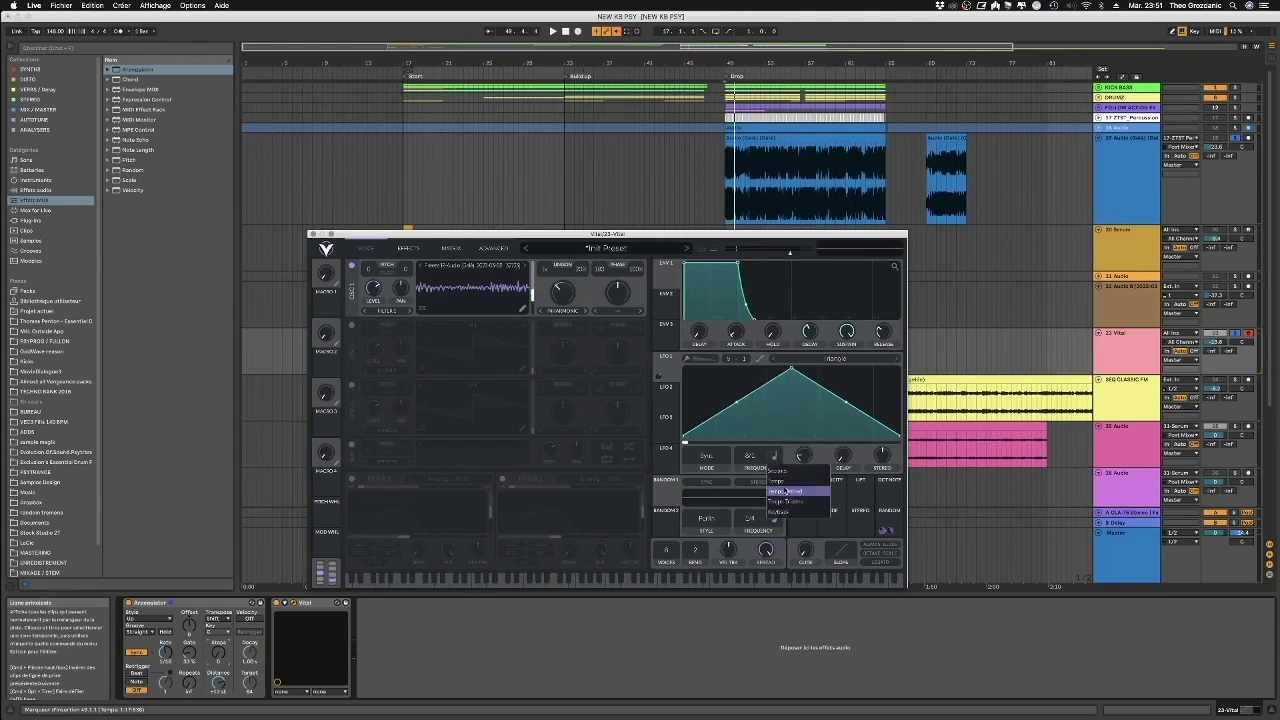
{"action": "left_click", "coordinate": [778, 471]}
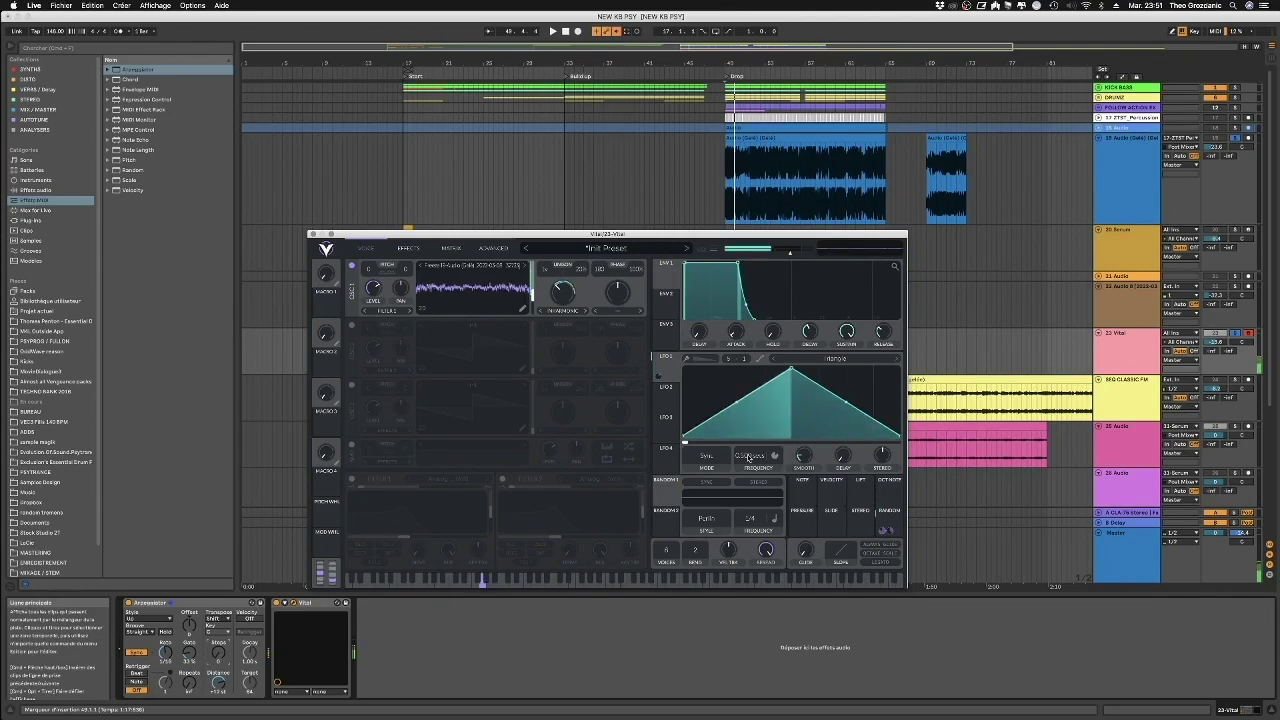
{"action": "left_click_drag", "start_coordinate": [748, 457], "coordinate": [748, 472]}
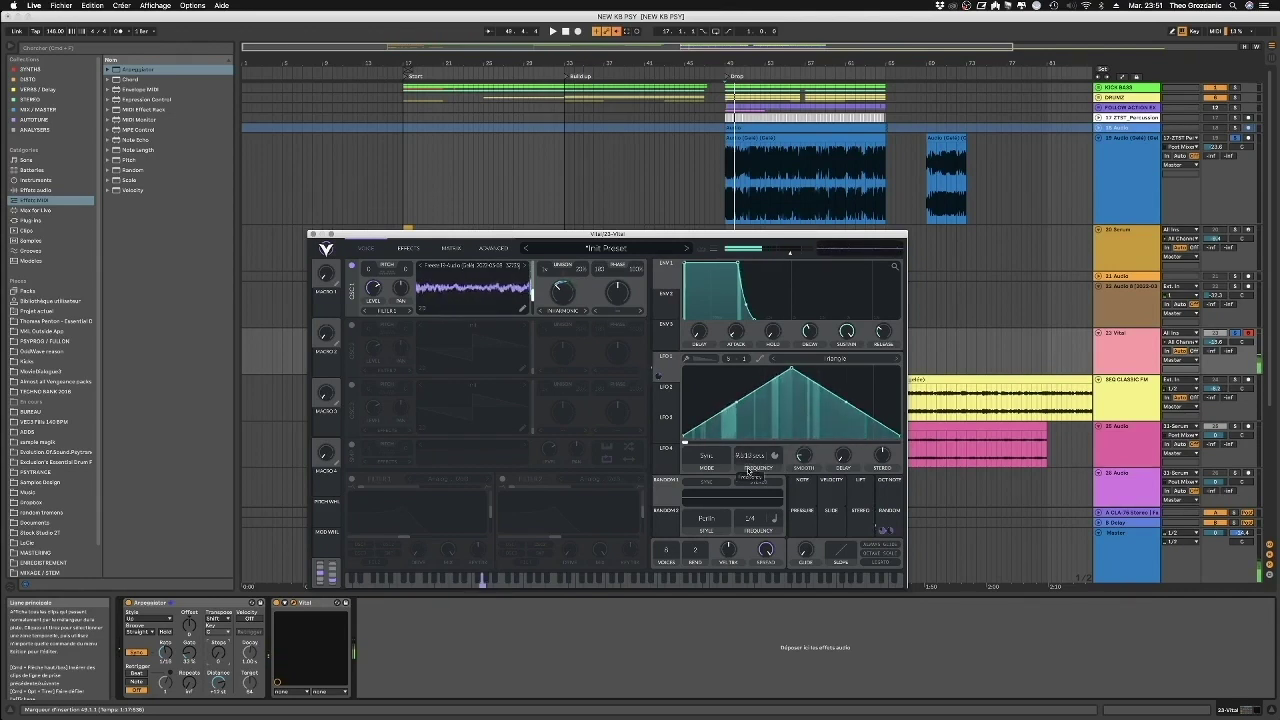
{"action": "left_click_drag", "start_coordinate": [747, 471], "coordinate": [750, 457]}
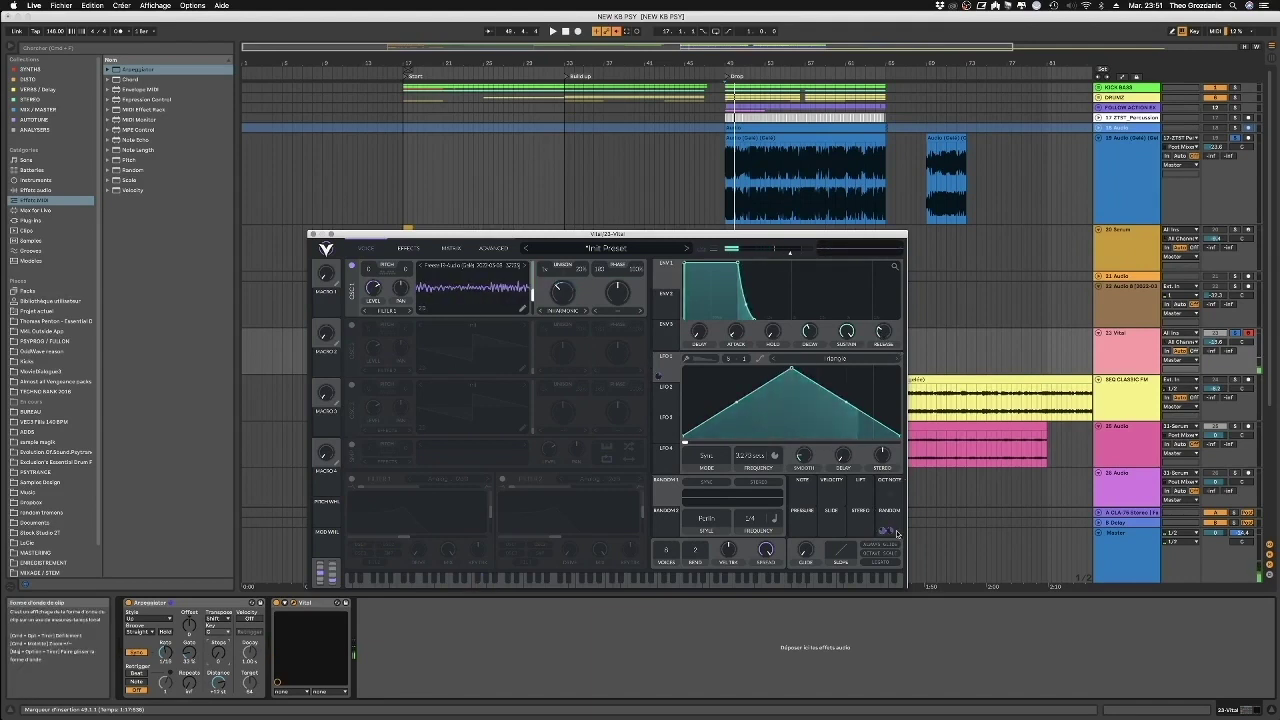
- Assign the Random source to modulate envelope 1's release, and fine-tune the base release
{"action": "left_click_drag", "start_coordinate": [897, 521], "coordinate": [882, 331]}
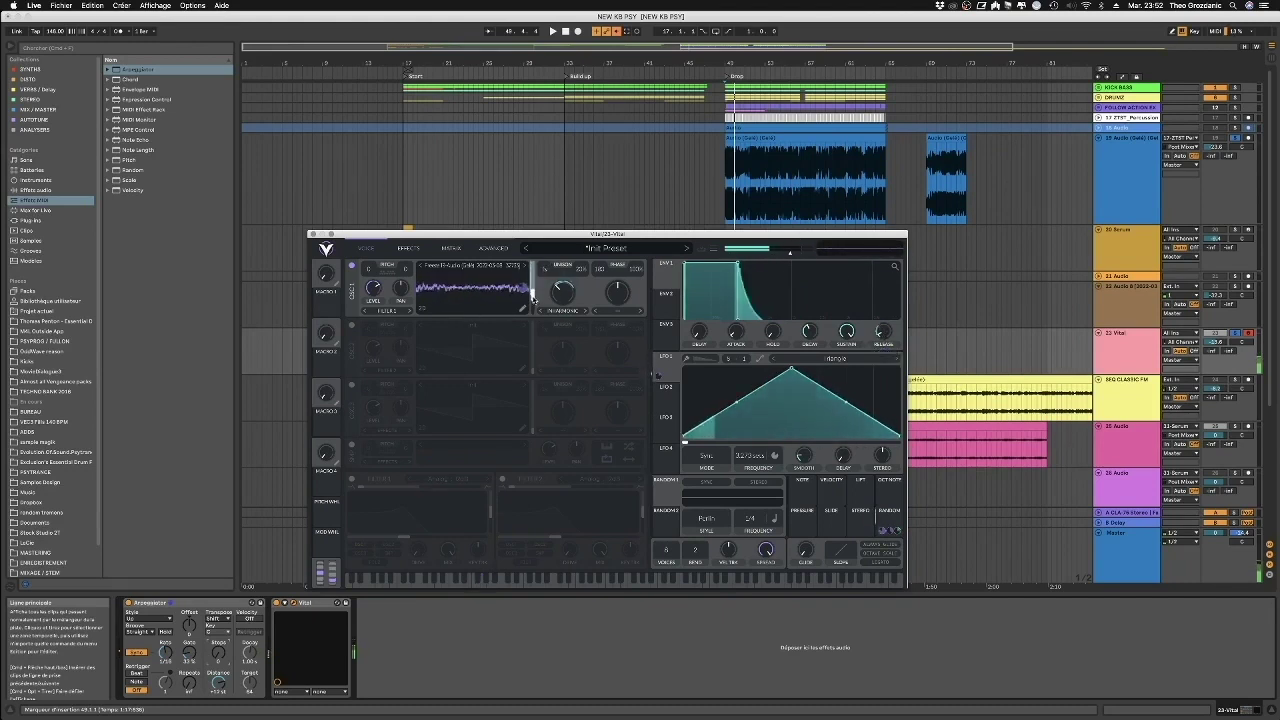
{"action": "left_click_drag", "start_coordinate": [553, 229], "coordinate": [539, 232]}
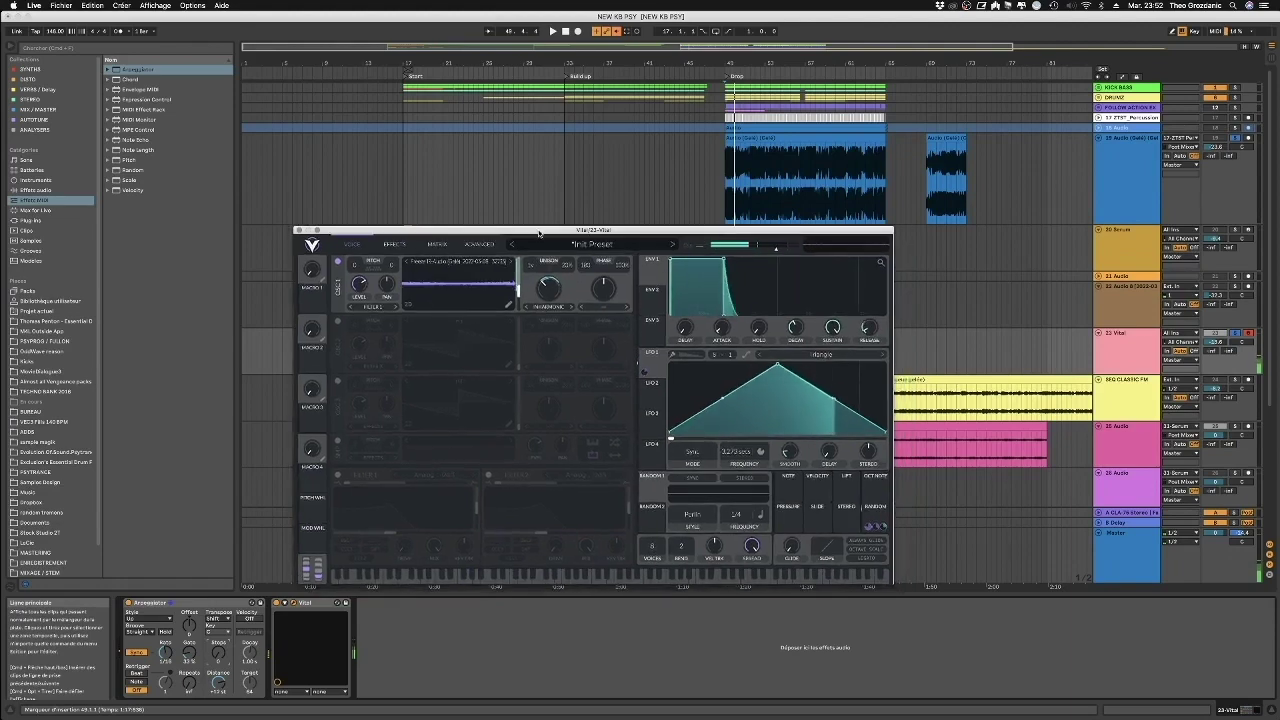
{"action": "left_click_drag", "start_coordinate": [869, 330], "coordinate": [869, 331]}
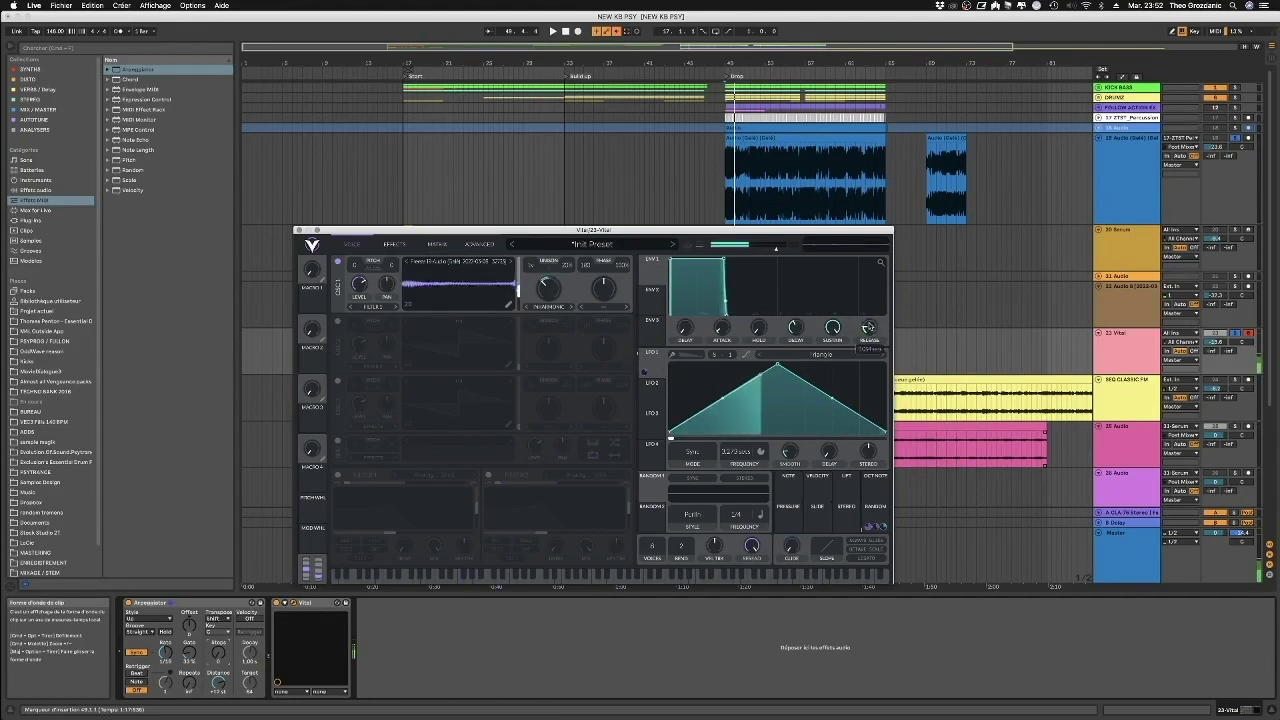
- Show the modulation matrix, readjust envelope 1's release, and reduce the amount of Random modulation applied to it
{"action": "left_click", "coordinate": [437, 244]}
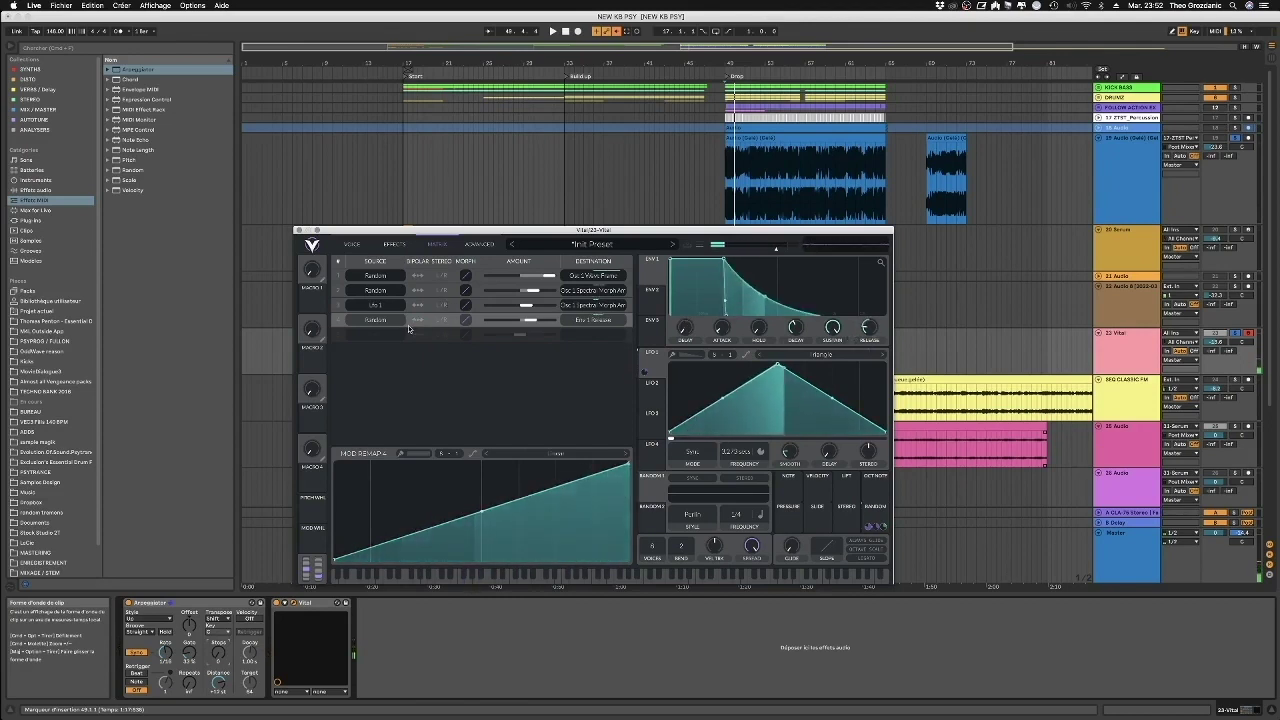
{"action": "left_click_drag", "start_coordinate": [866, 328], "coordinate": [868, 335]}
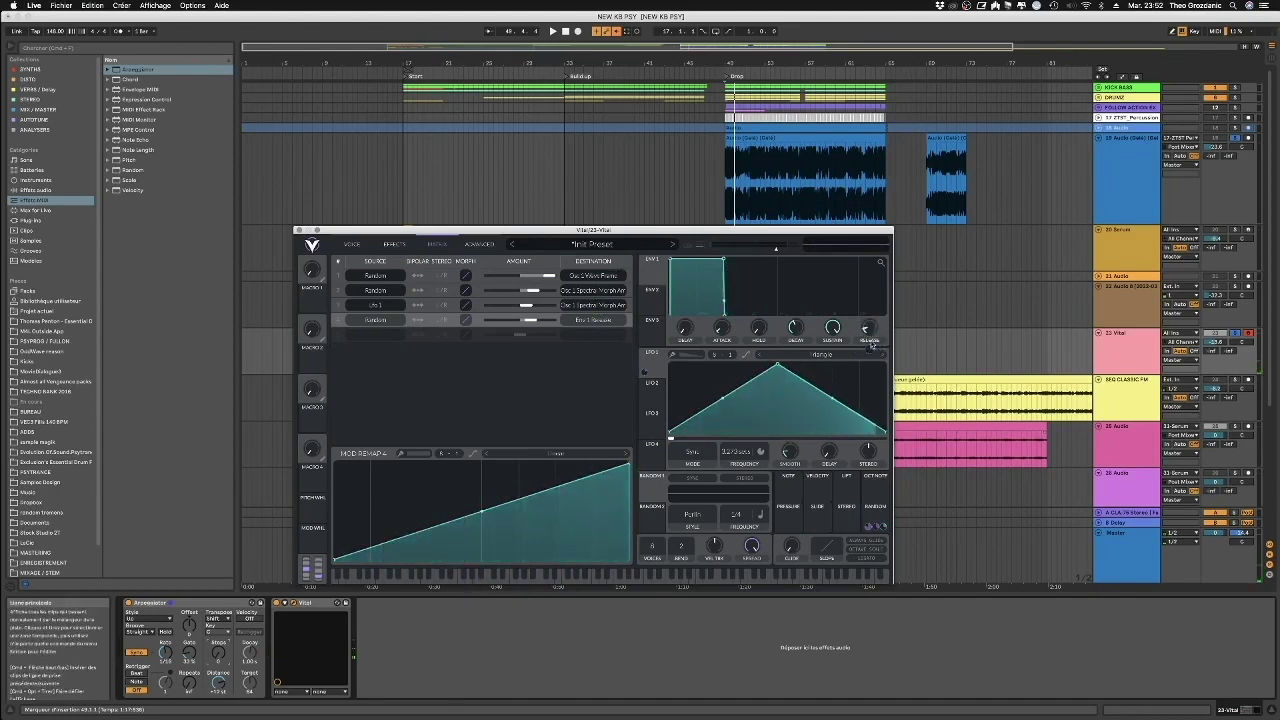
{"action": "left_click_drag", "start_coordinate": [870, 309], "coordinate": [870, 328]}
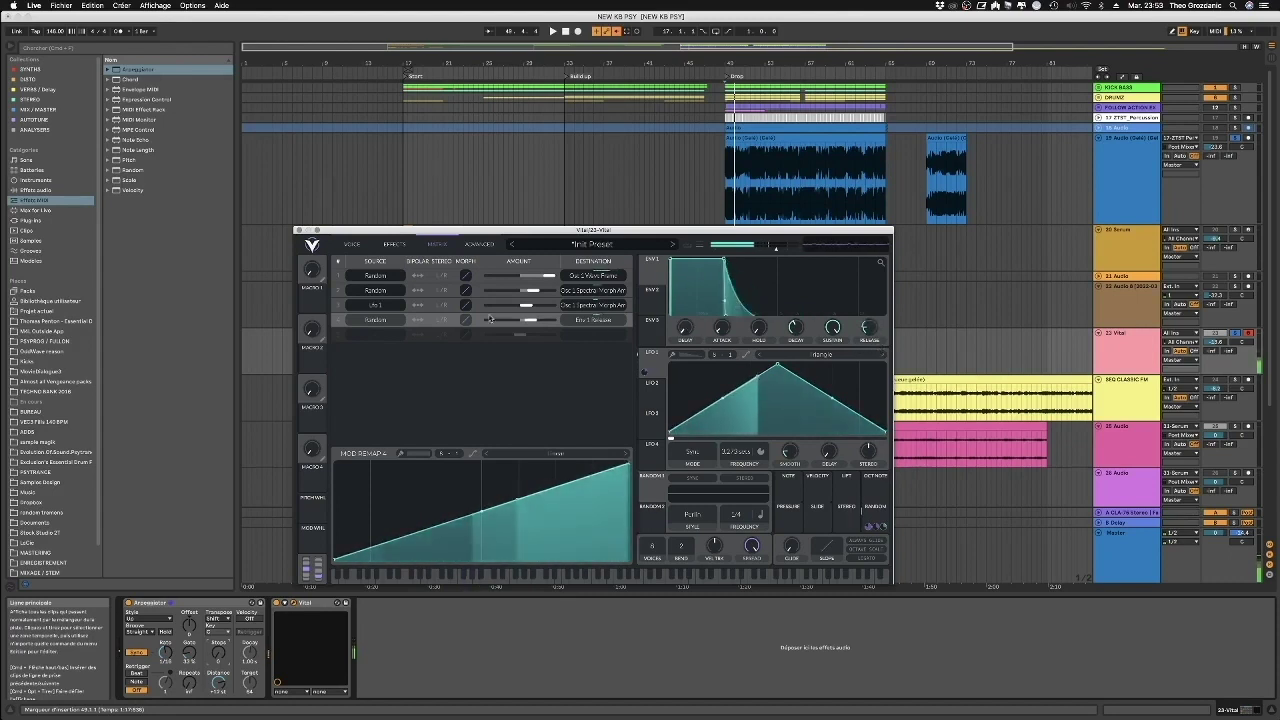
{"action": "left_click_drag", "start_coordinate": [535, 323], "coordinate": [530, 323]}
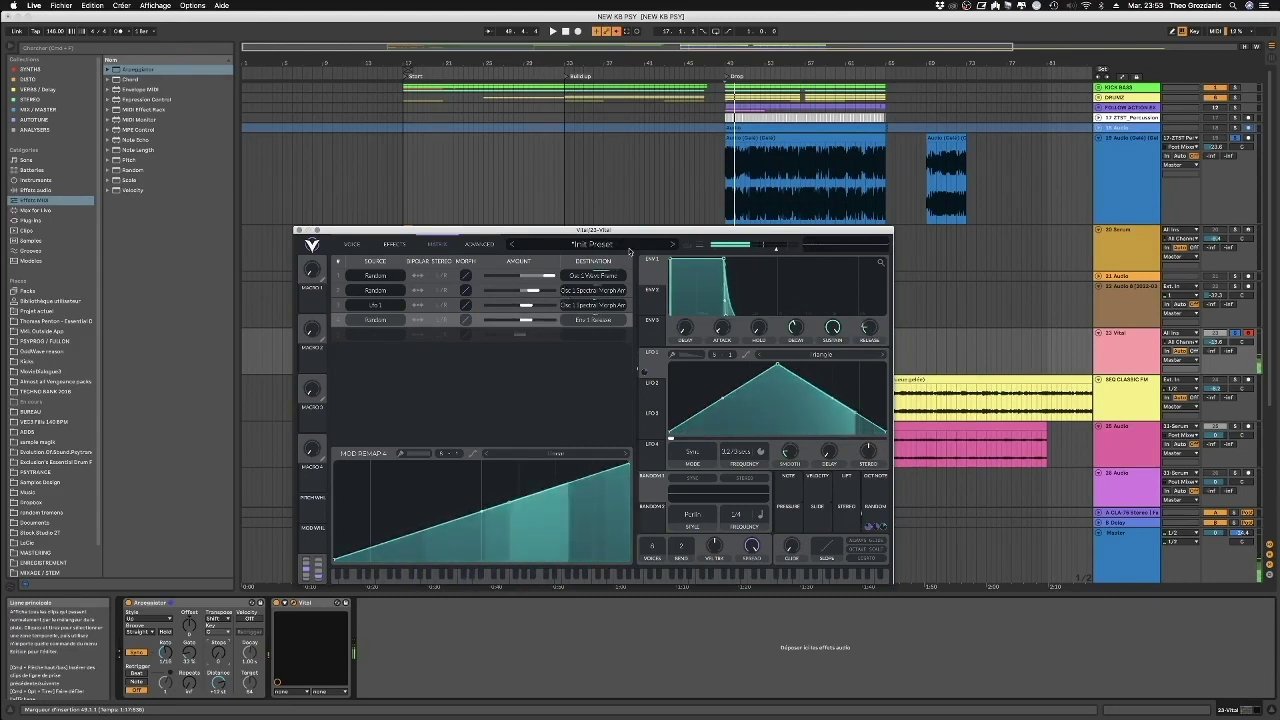
- Enable Vital's Distortion effect, raise its drive and set the distortion type to Hard Clip
{"action": "left_click", "coordinate": [394, 244]}
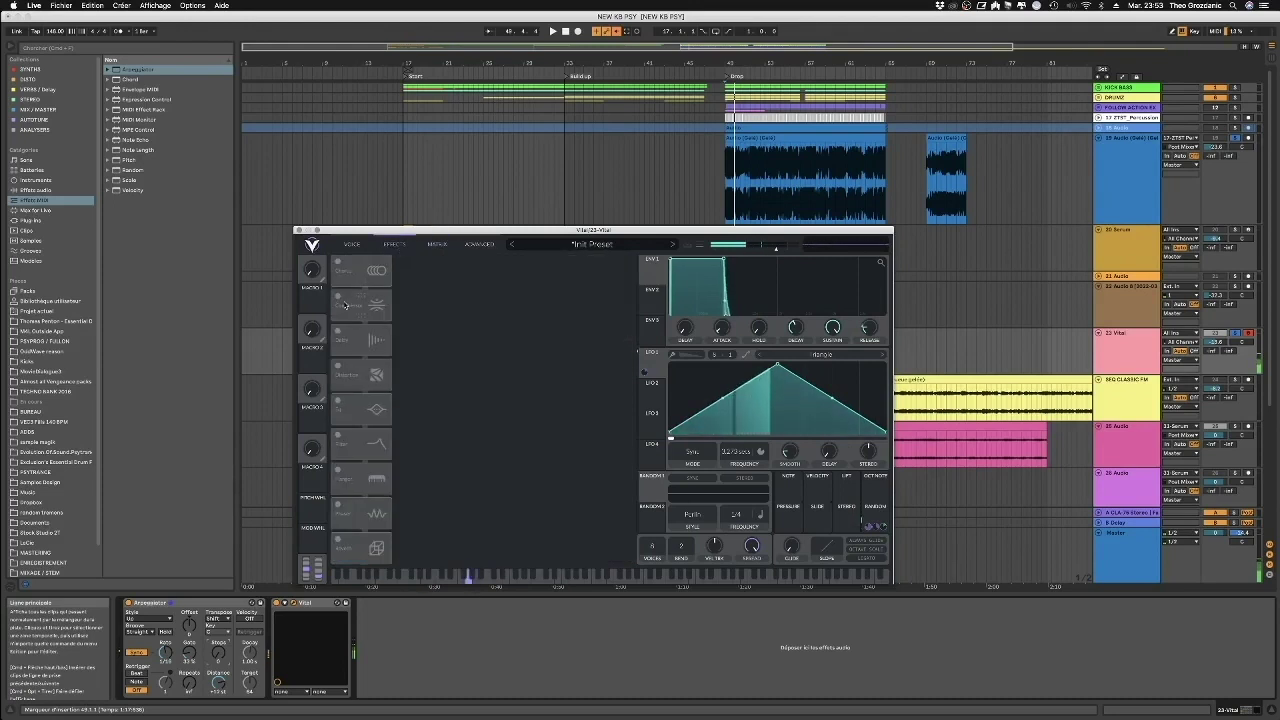
{"action": "left_click", "coordinate": [341, 374]}
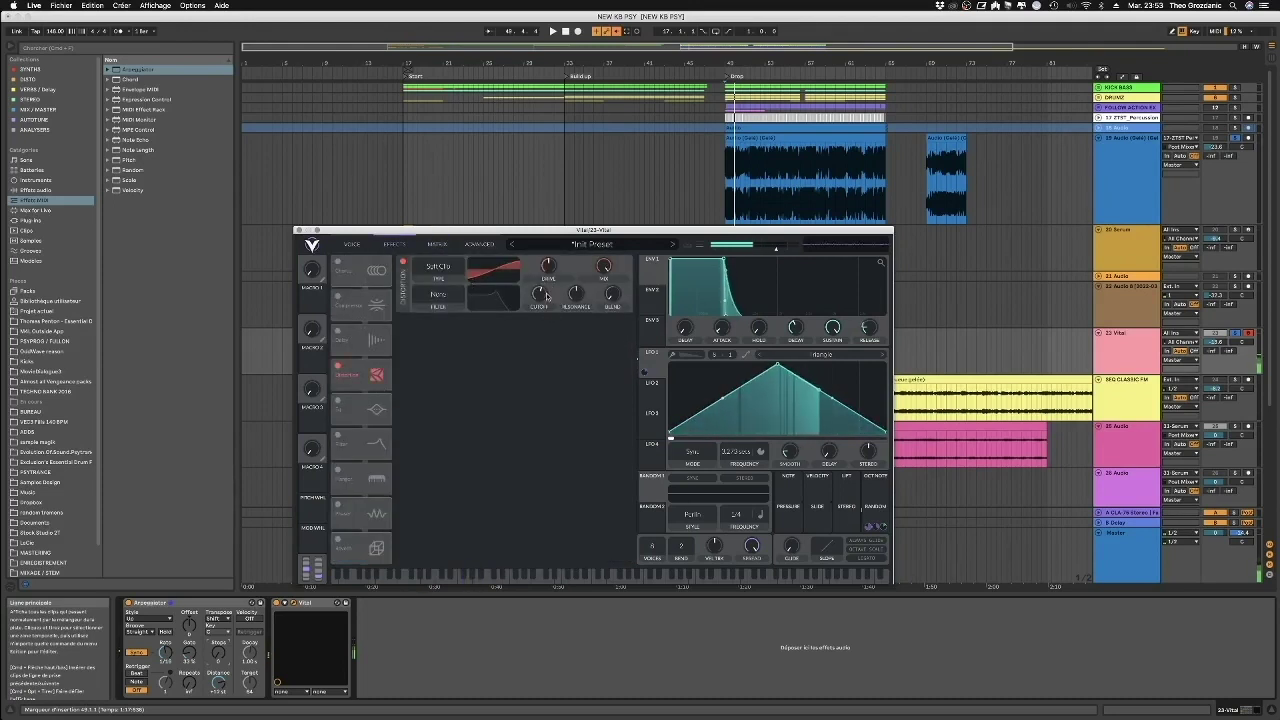
{"action": "left_click_drag", "start_coordinate": [551, 263], "coordinate": [552, 253]}
{"action": "left_click", "coordinate": [452, 276]}
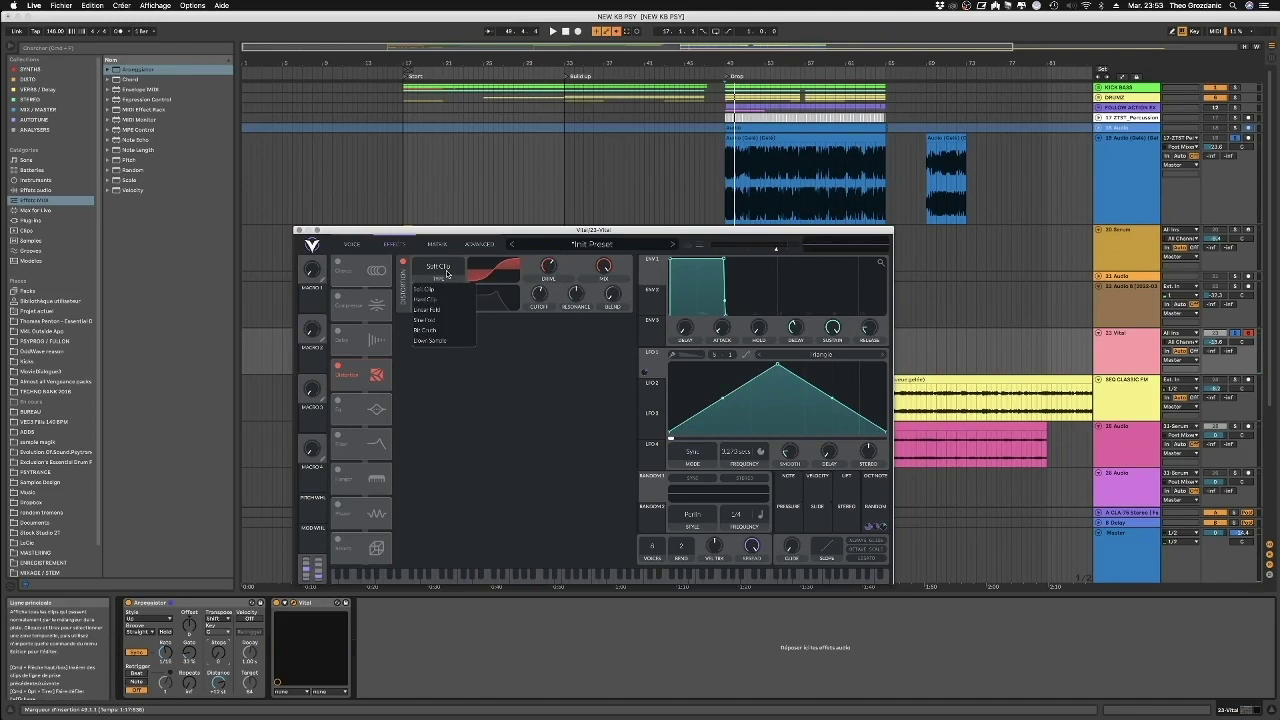
{"action": "left_click", "coordinate": [440, 290]}
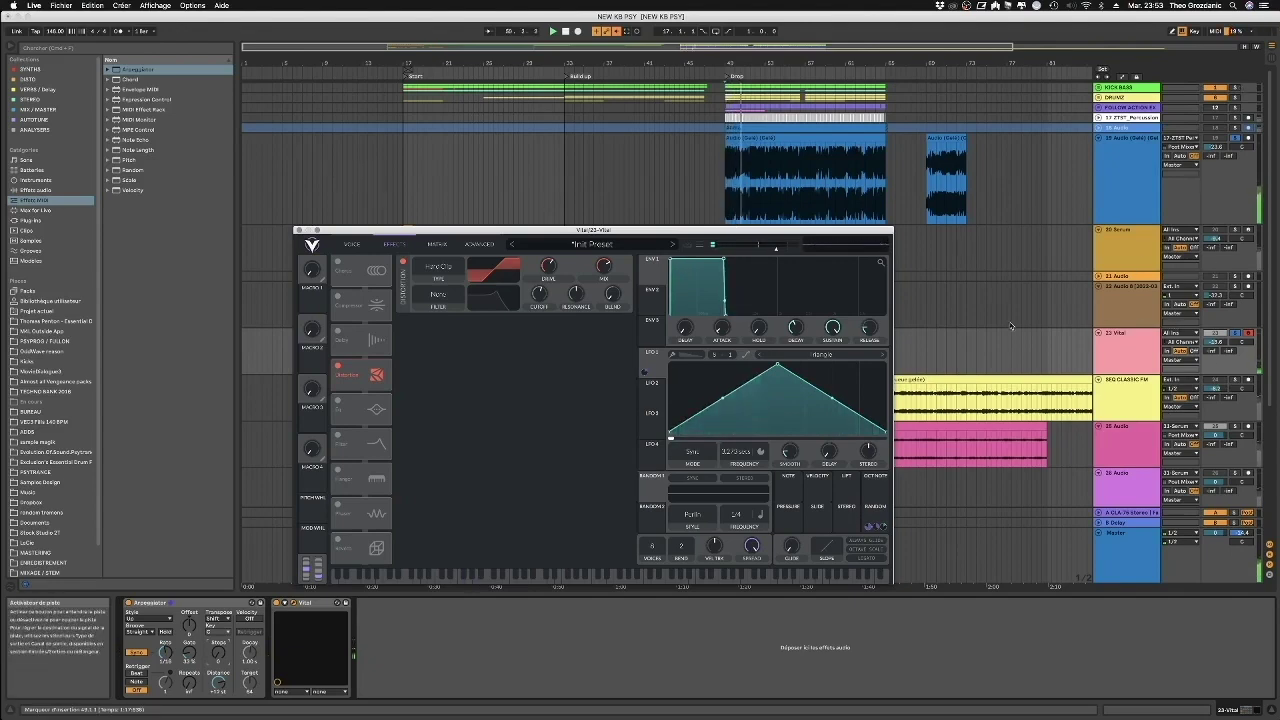
- Audition the Vital sound with the arrangement from the Drop, checking the MIDI group's tracks before going back to the Vital track
{"action": "left_click_drag", "start_coordinate": [847, 230], "coordinate": [655, 239]}
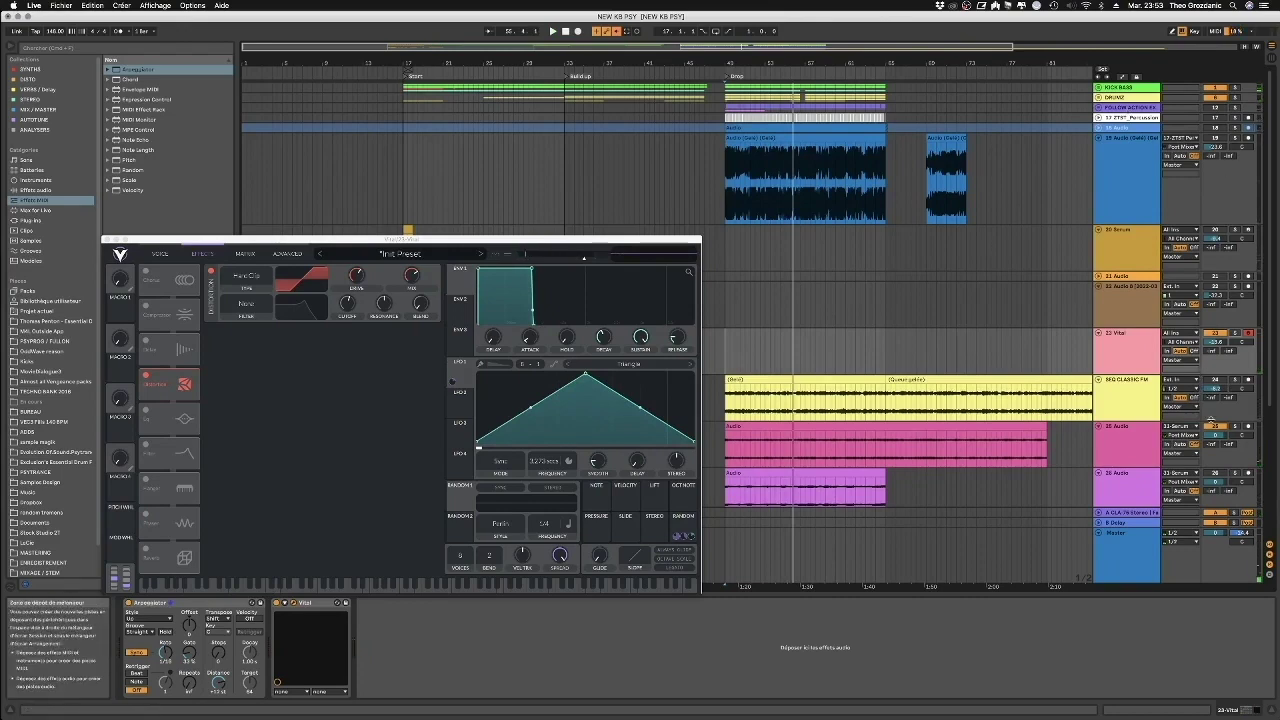
{"action": "scroll", "coordinate": [920, 325], "scroll_direction": "down", "scroll_amount": 5}
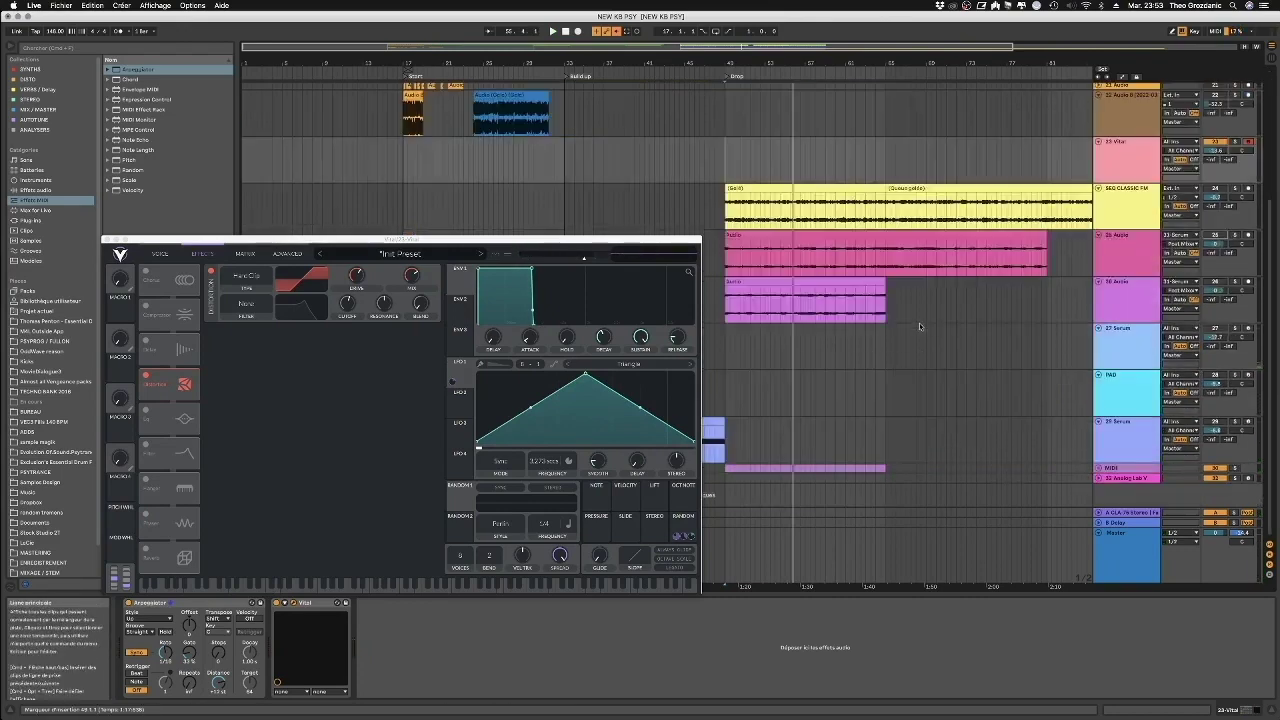
{"action": "left_click", "coordinate": [1099, 470]}
{"action": "left_click", "coordinate": [1099, 470]}
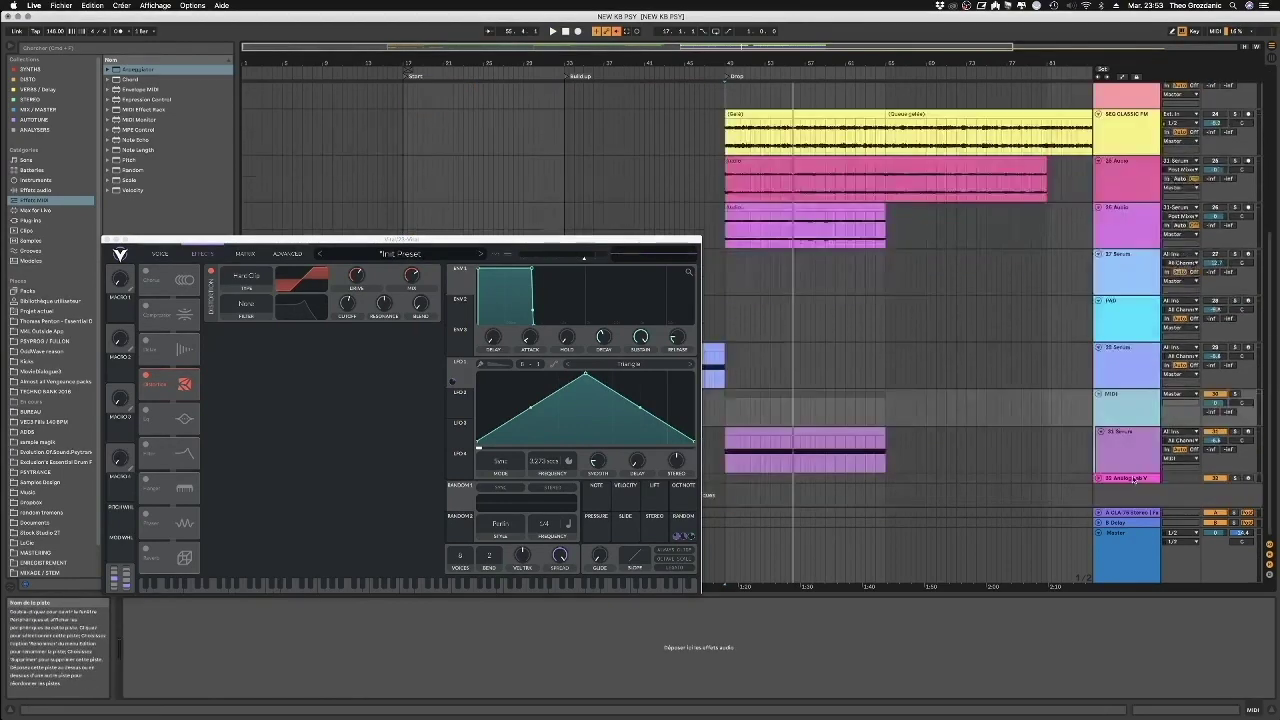
{"action": "left_click", "coordinate": [1099, 395]}
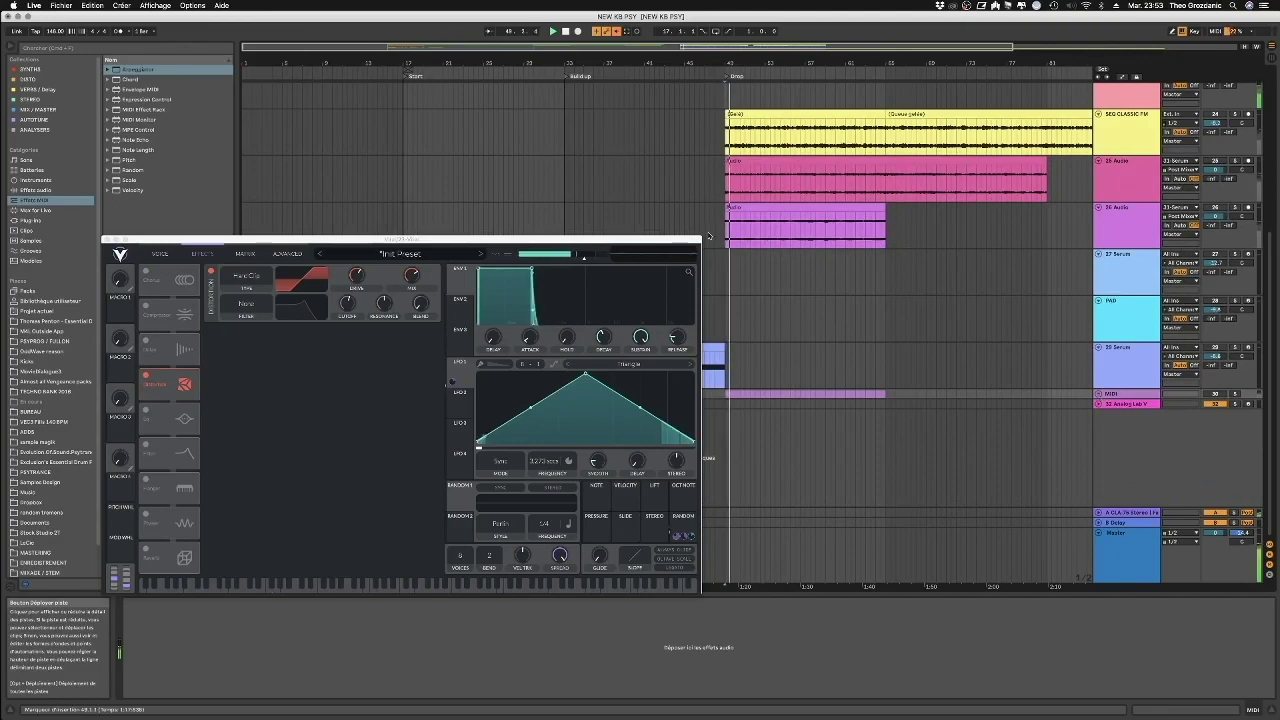
{"action": "scroll", "coordinate": [929, 312], "scroll_direction": "up", "scroll_amount": 2}
{"action": "scroll", "coordinate": [929, 312], "scroll_direction": "up", "scroll_amount": 4}
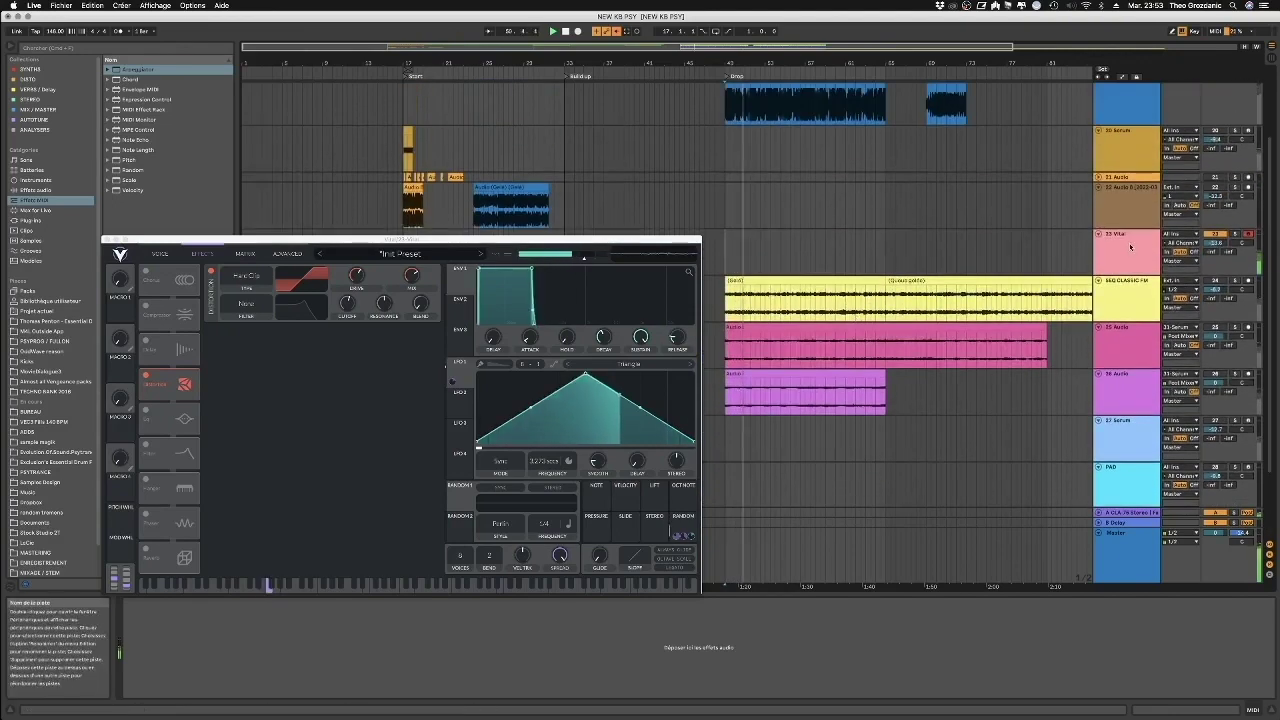
- Return to Vital's oscillator page and shorten the synced cycle time of LFO 1
{"action": "left_click", "coordinate": [1207, 255]}
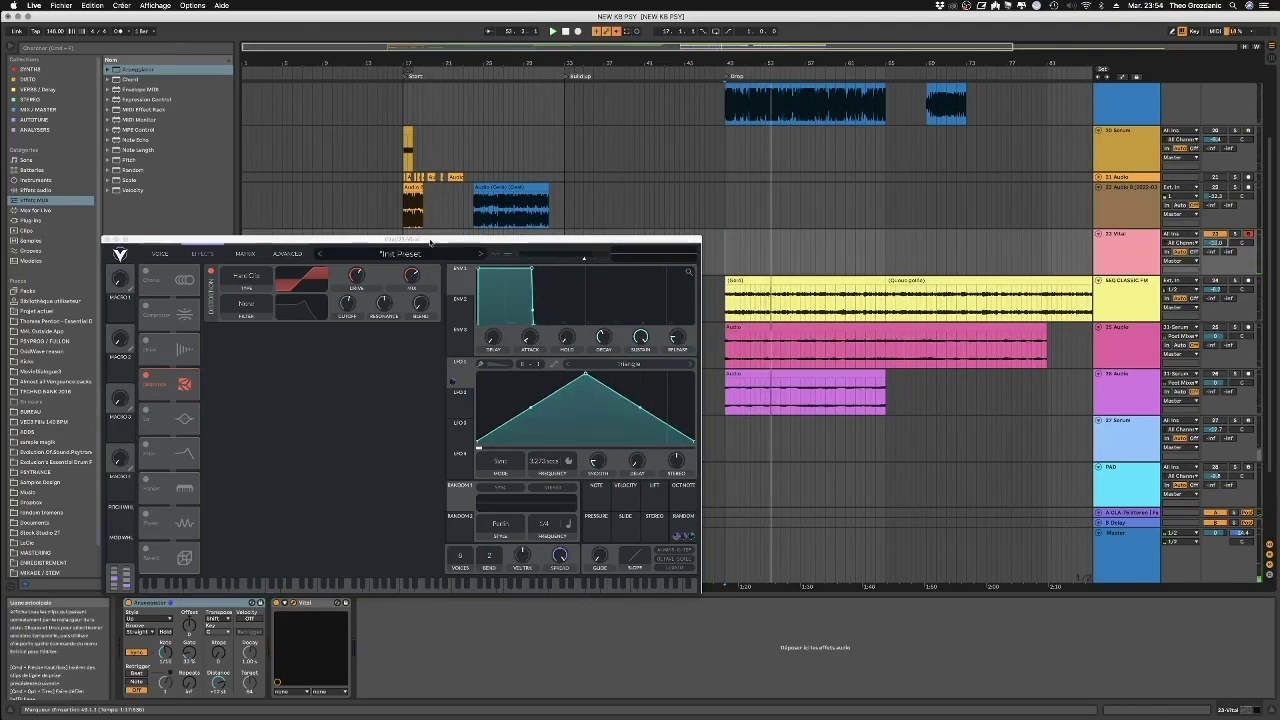
{"action": "left_click_drag", "start_coordinate": [431, 242], "coordinate": [433, 241]}
{"action": "left_click", "coordinate": [168, 254]}
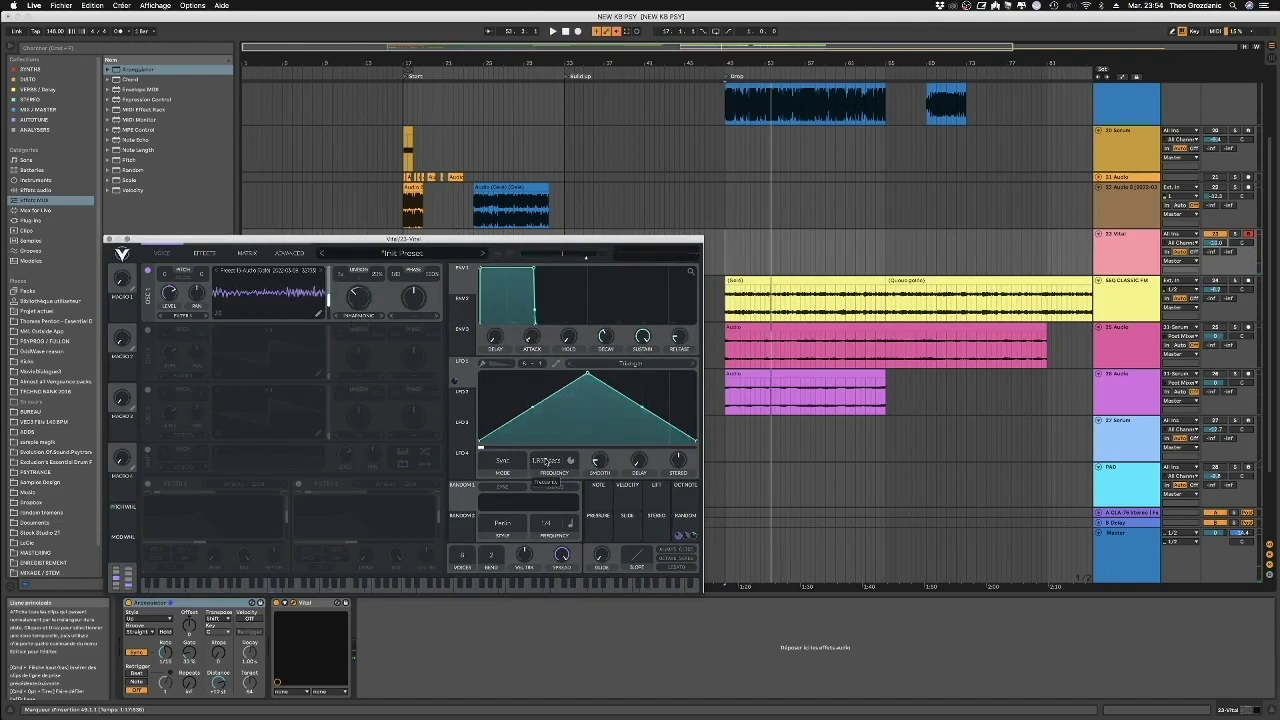
{"action": "left_click_drag", "start_coordinate": [546, 461], "coordinate": [546, 458]}
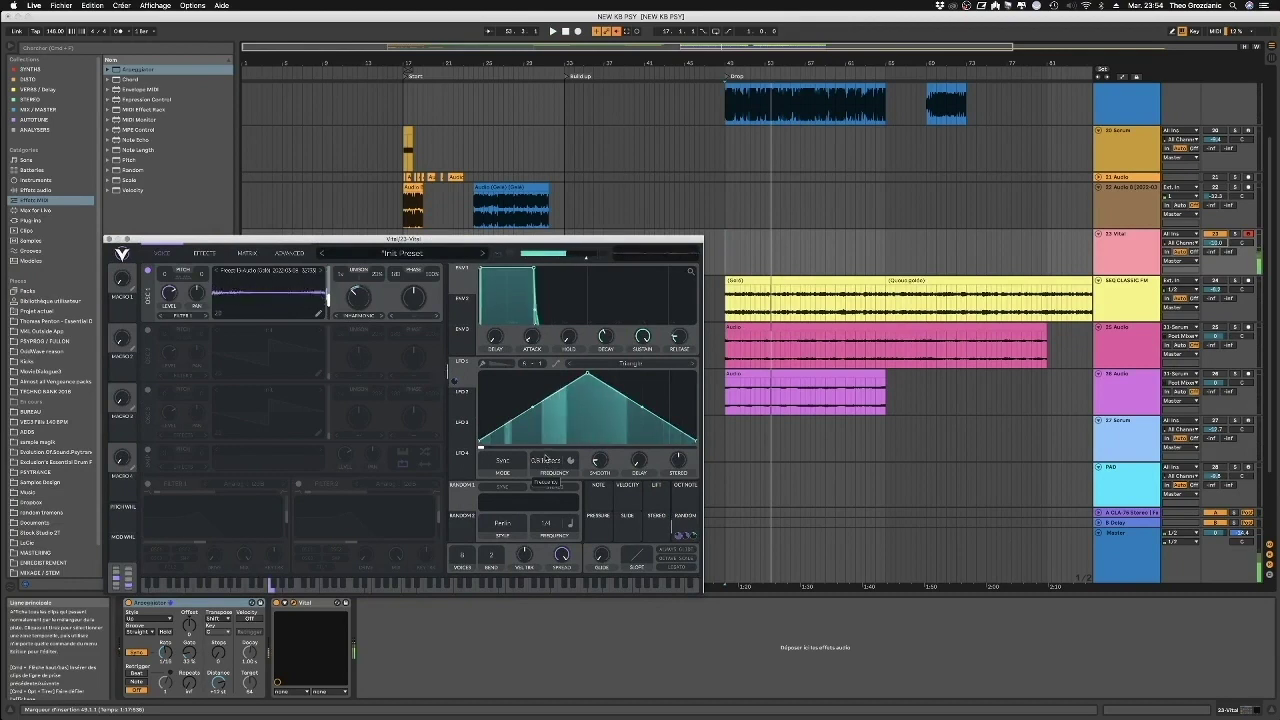
- Bend LFO 1's rising segment into a concave curve and its falling segment into a convex one
{"action": "left_click_drag", "start_coordinate": [532, 406], "coordinate": [531, 423]}
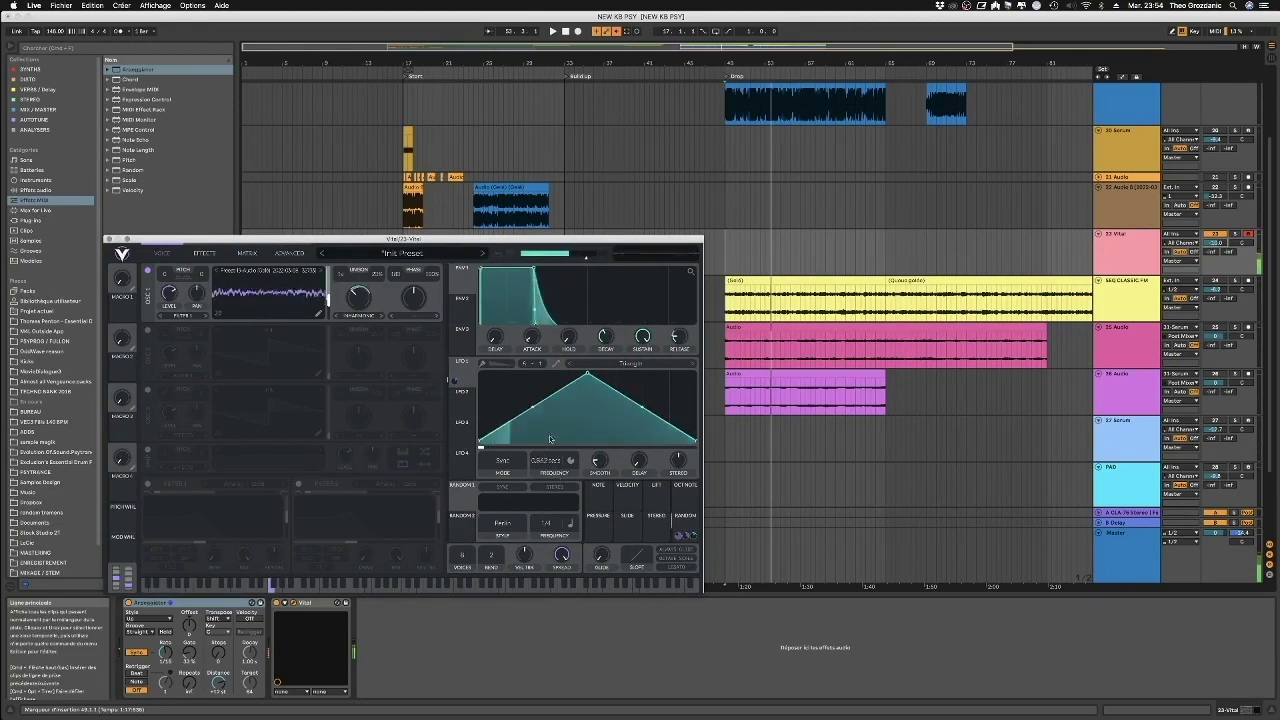
{"action": "left_click_drag", "start_coordinate": [633, 397], "coordinate": [639, 384]}
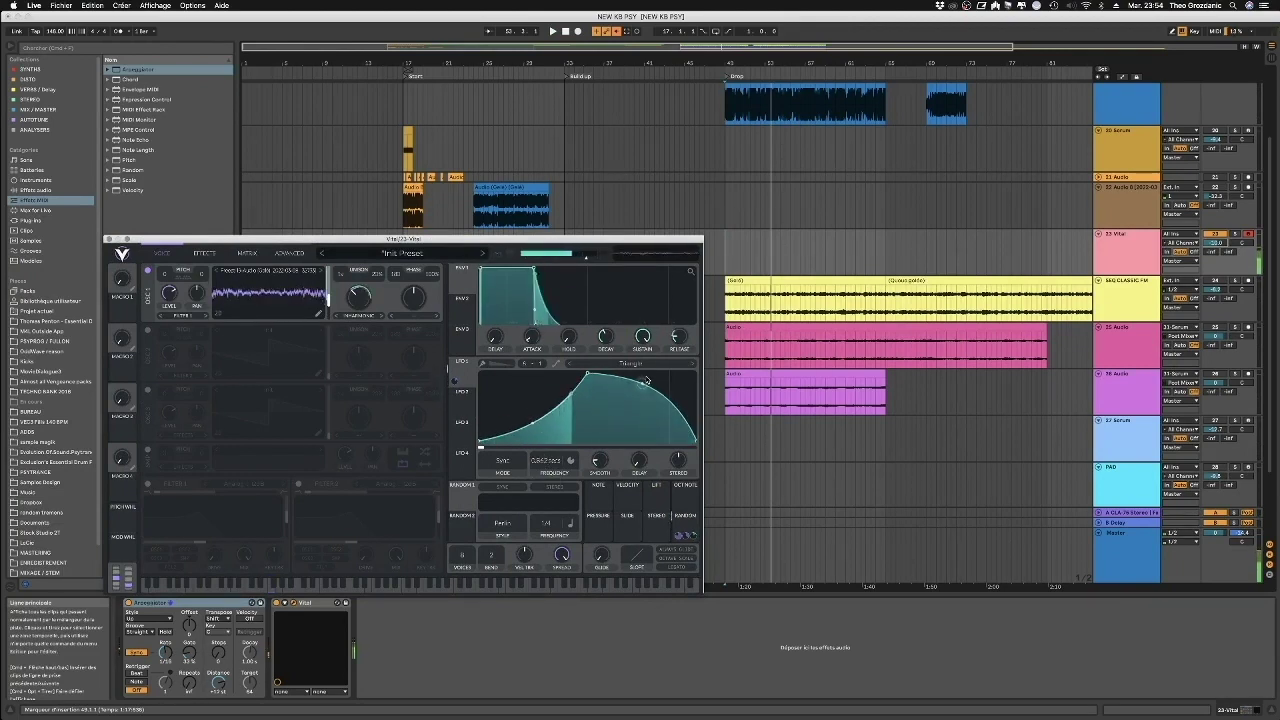
{"action": "left_click_drag", "start_coordinate": [532, 424], "coordinate": [534, 437]}
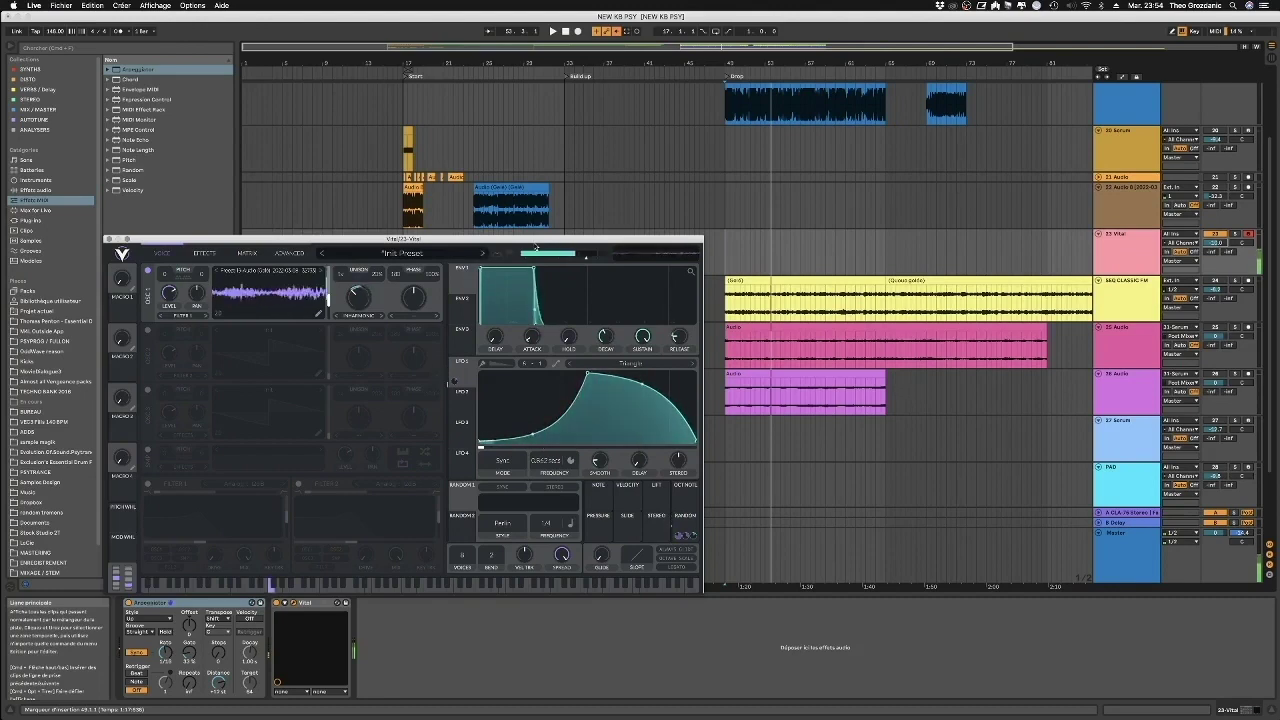
{"action": "left_click_drag", "start_coordinate": [533, 240], "coordinate": [561, 239]}
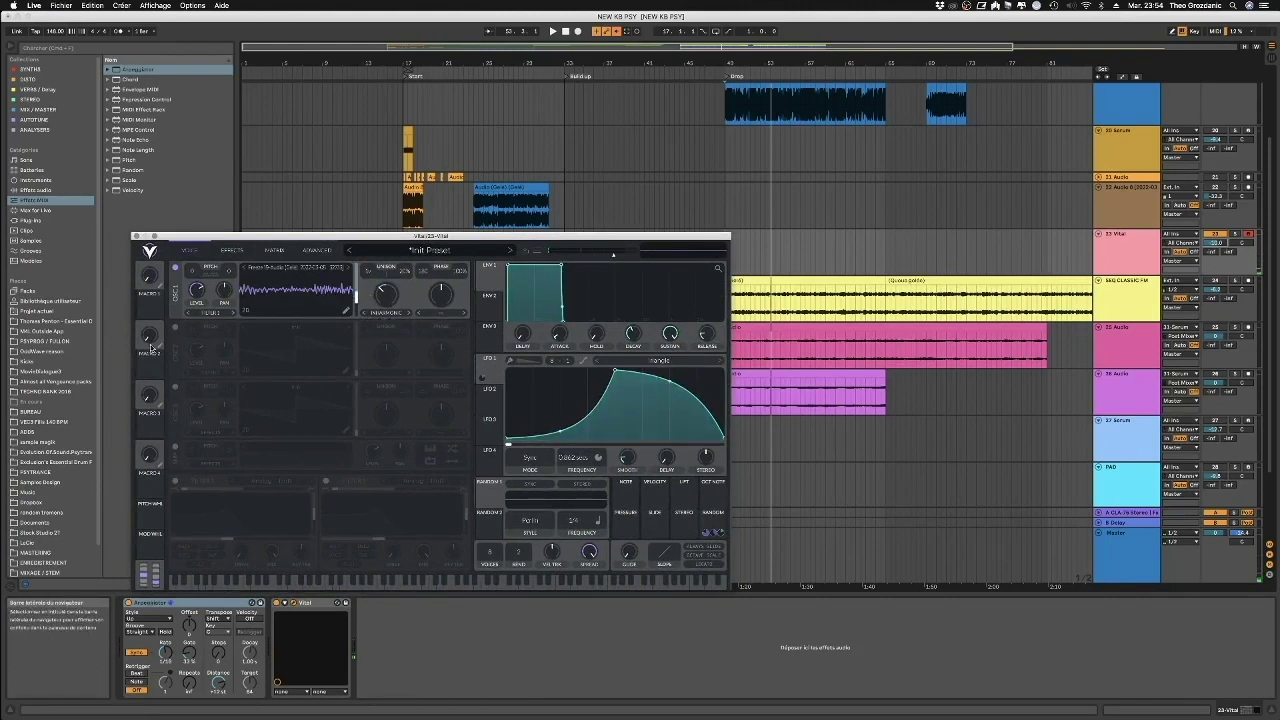
- Enable Vital's Delay effect, set its mode to Ping Pong and adjust the delay's filter range
{"action": "left_click", "coordinate": [231, 251]}
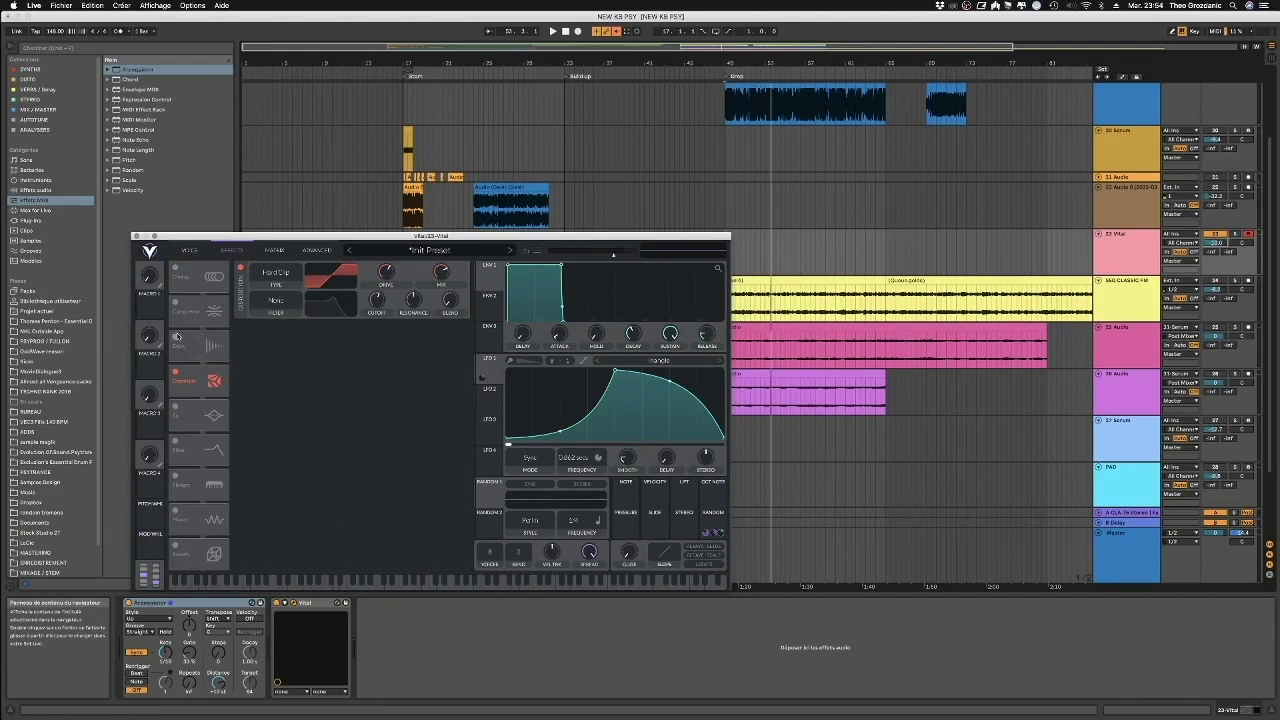
{"action": "left_click", "coordinate": [177, 336]}
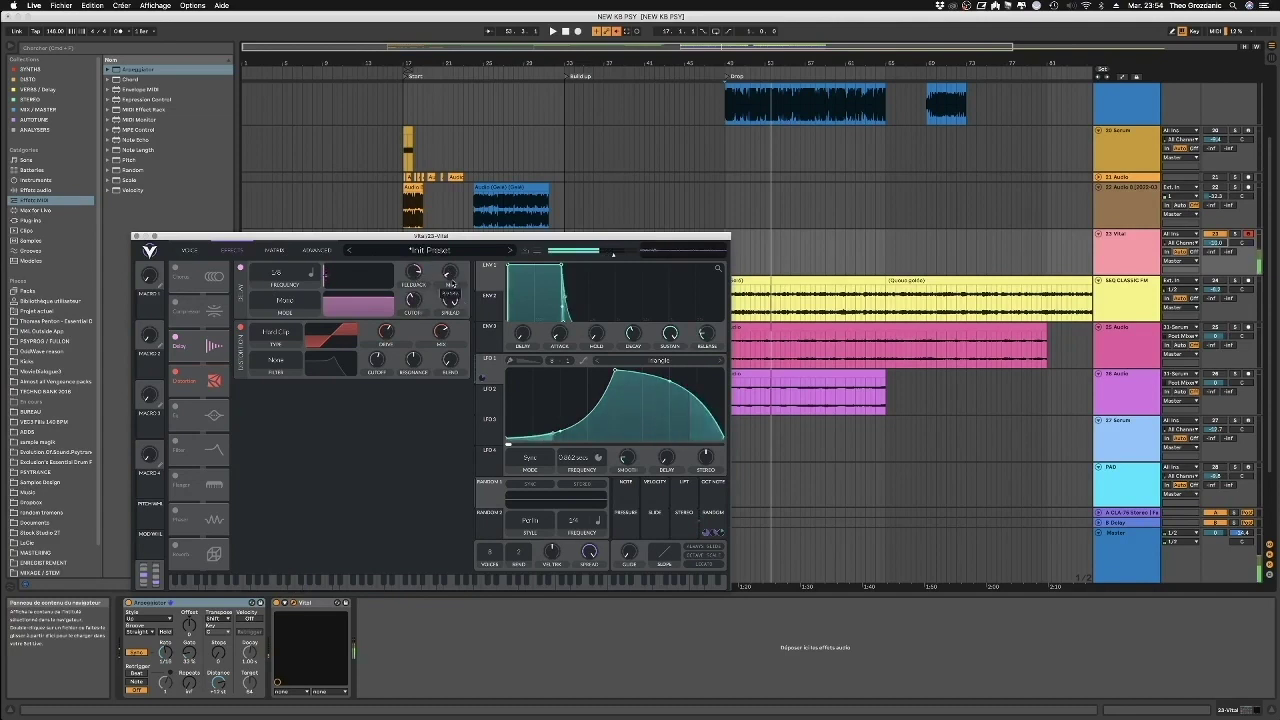
{"action": "left_click", "coordinate": [310, 300]}
{"action": "left_click", "coordinate": [278, 344]}
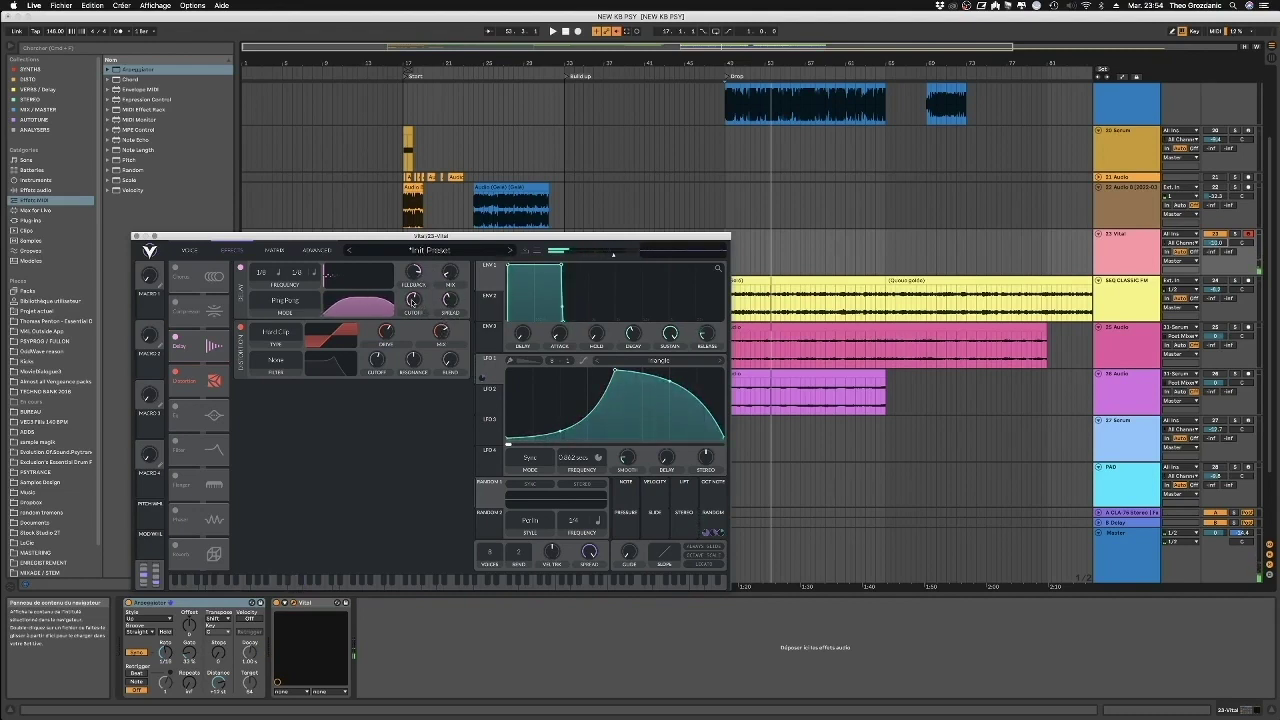
{"action": "left_click_drag", "start_coordinate": [349, 310], "coordinate": [371, 308]}
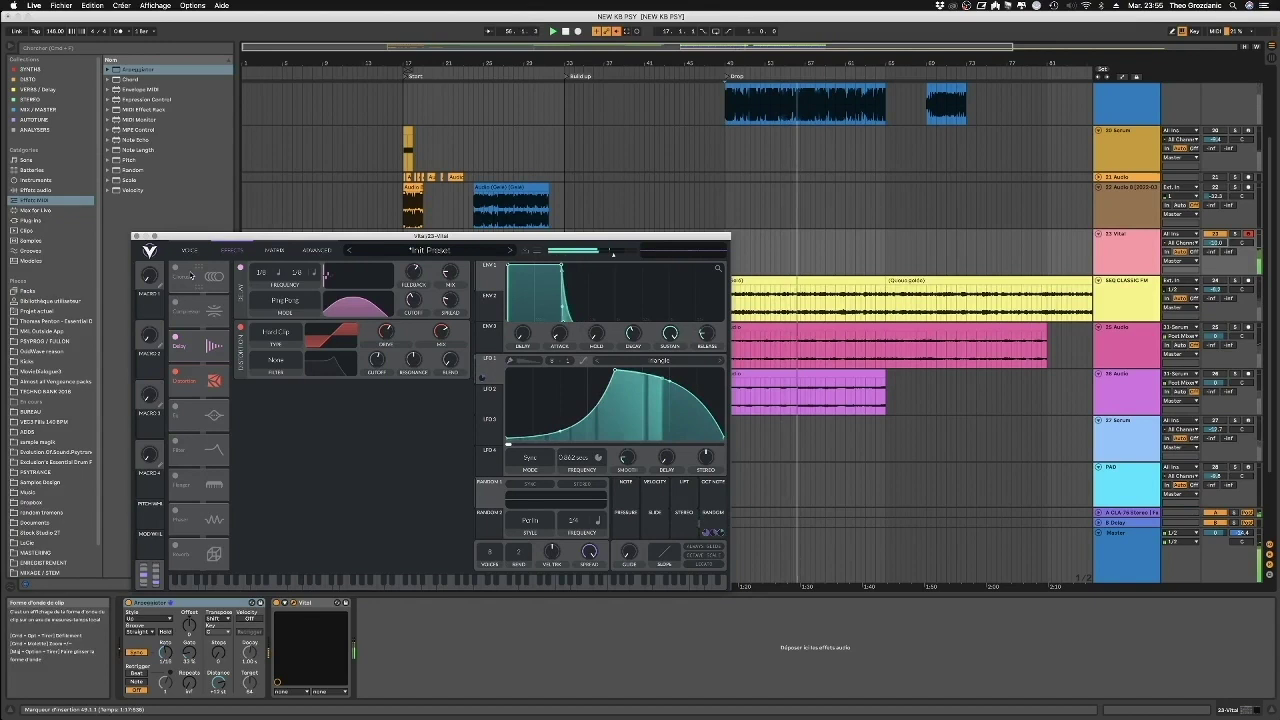
- Enable the Chorus effect, comparing the sound with and without it during playback
{"action": "left_click", "coordinate": [174, 268]}
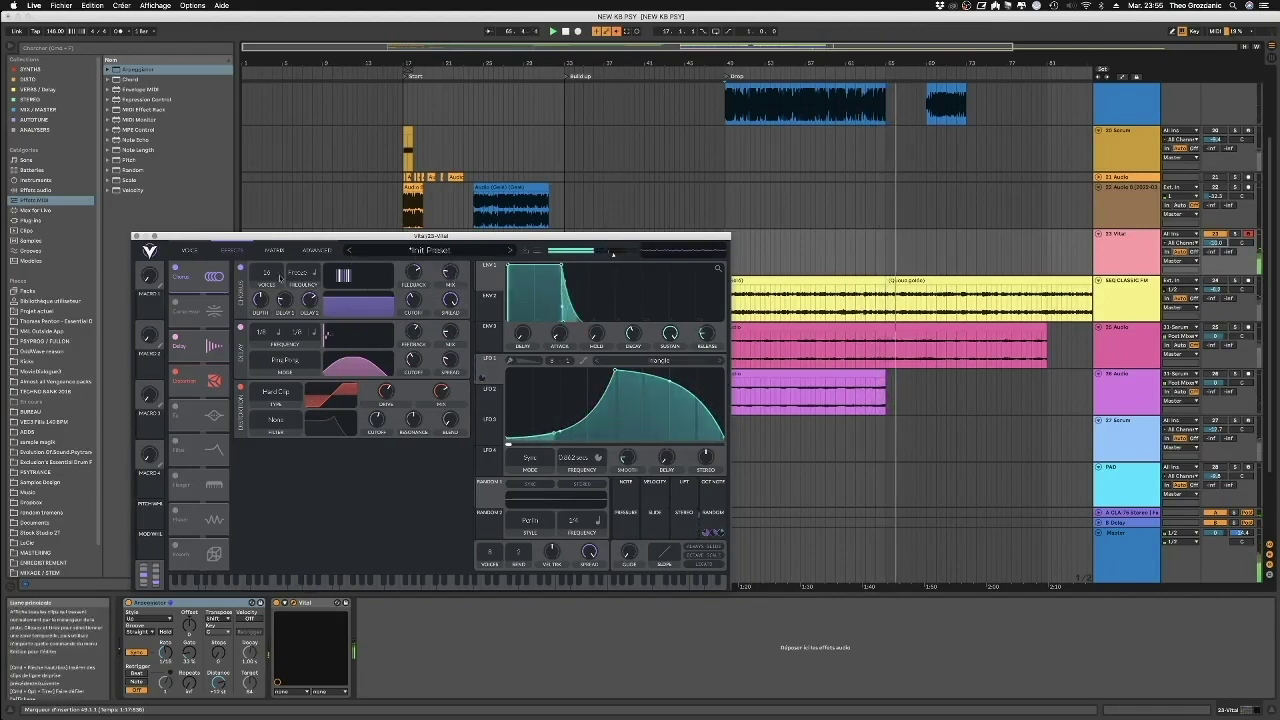
{"action": "left_click", "coordinate": [177, 269]}
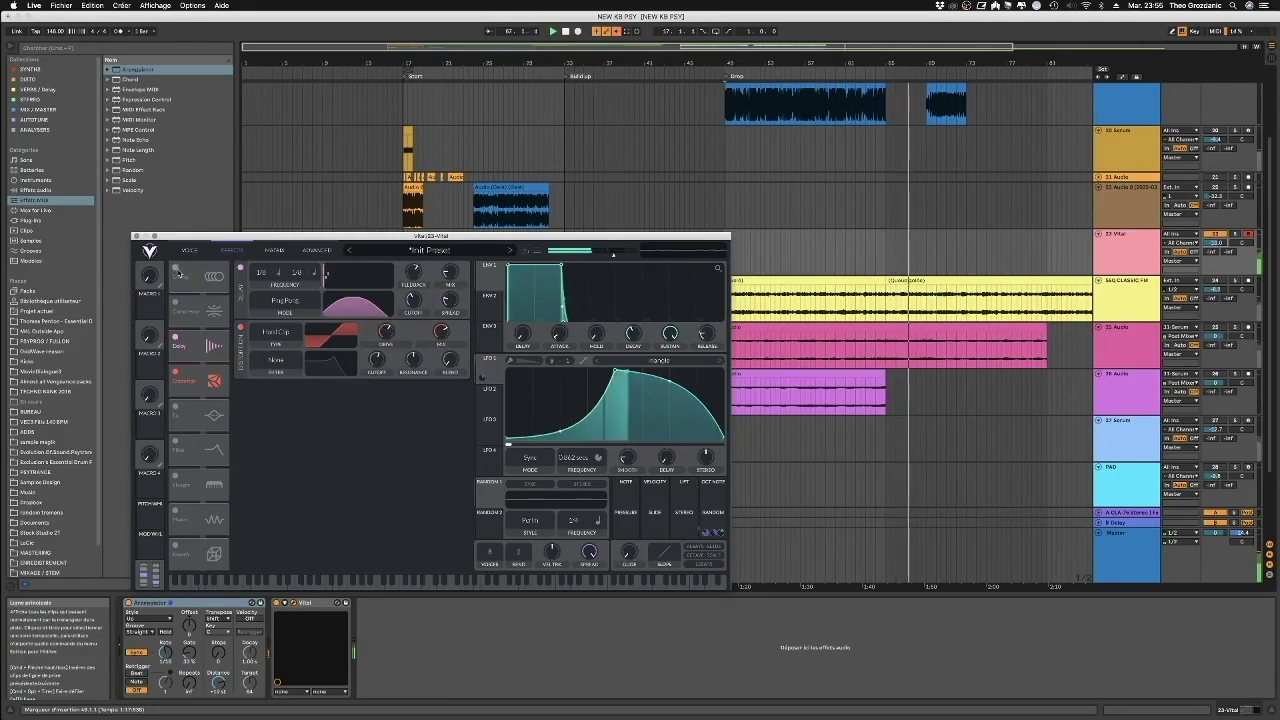
{"action": "left_click", "coordinate": [176, 269]}
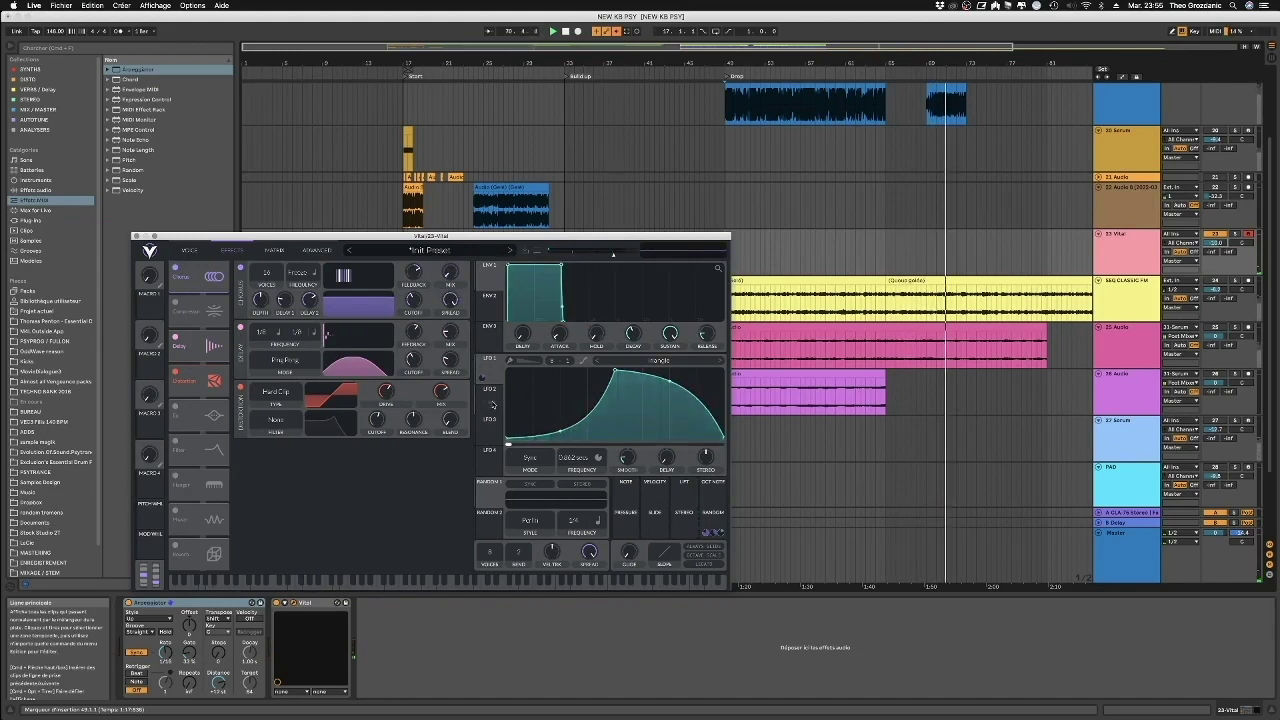
- Bend LFO 2's ramp into a concave curve and assign LFO 2 to modulate the Chorus mix
{"action": "left_click", "coordinate": [490, 396]}
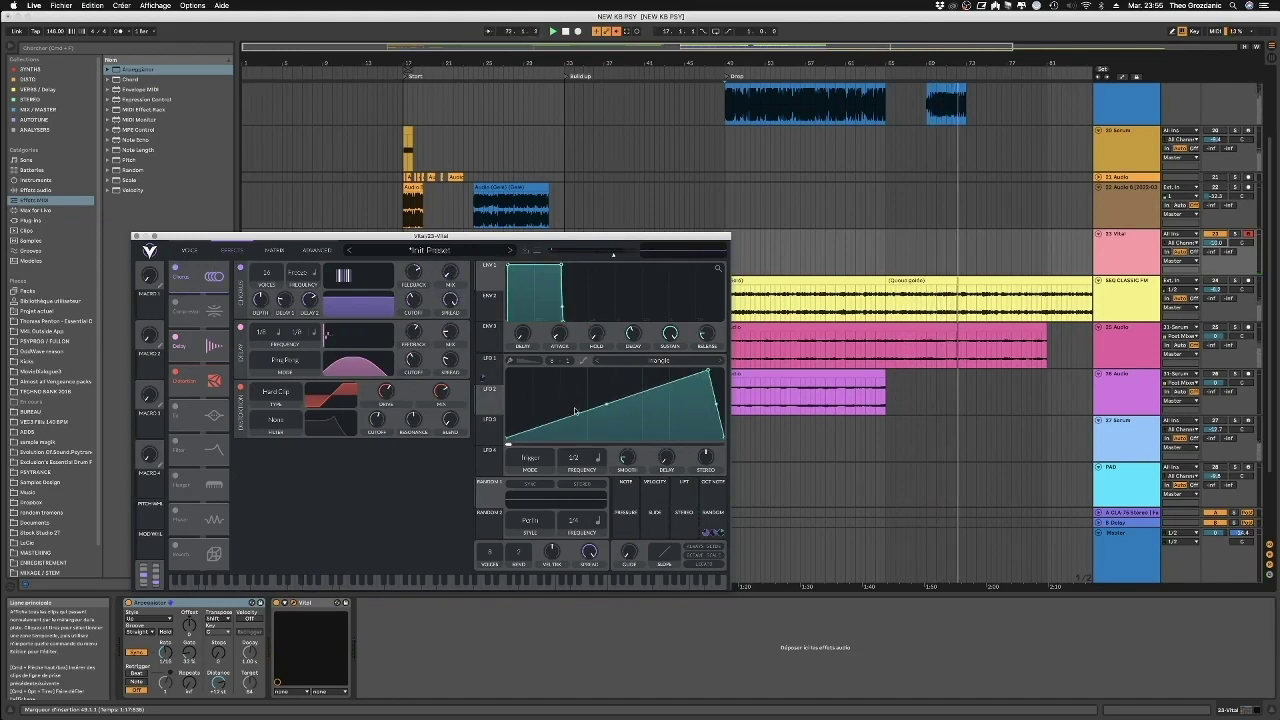
{"action": "left_click_drag", "start_coordinate": [607, 404], "coordinate": [607, 415]}
{"action": "left_click_drag", "start_coordinate": [489, 400], "coordinate": [453, 297]}
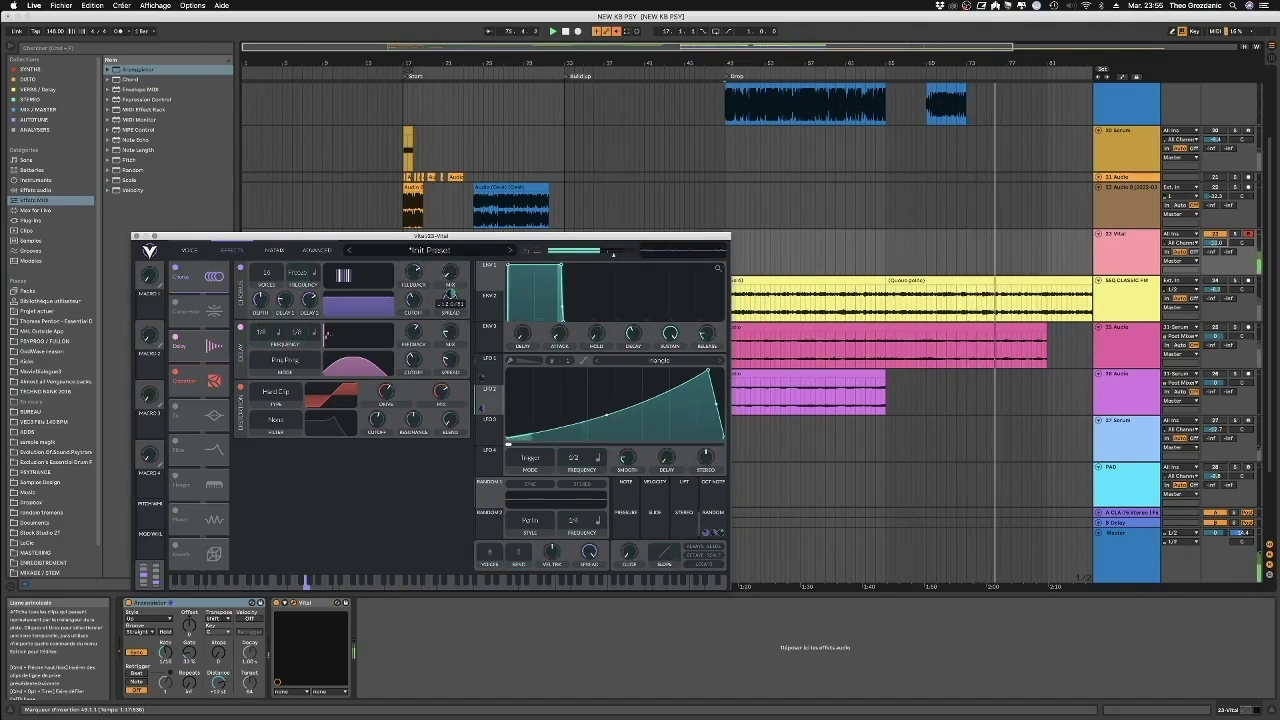
- Set LFO 2's mode to Sync and reshape its curve into two peaks with a dip between them
{"action": "left_click", "coordinate": [530, 459]}
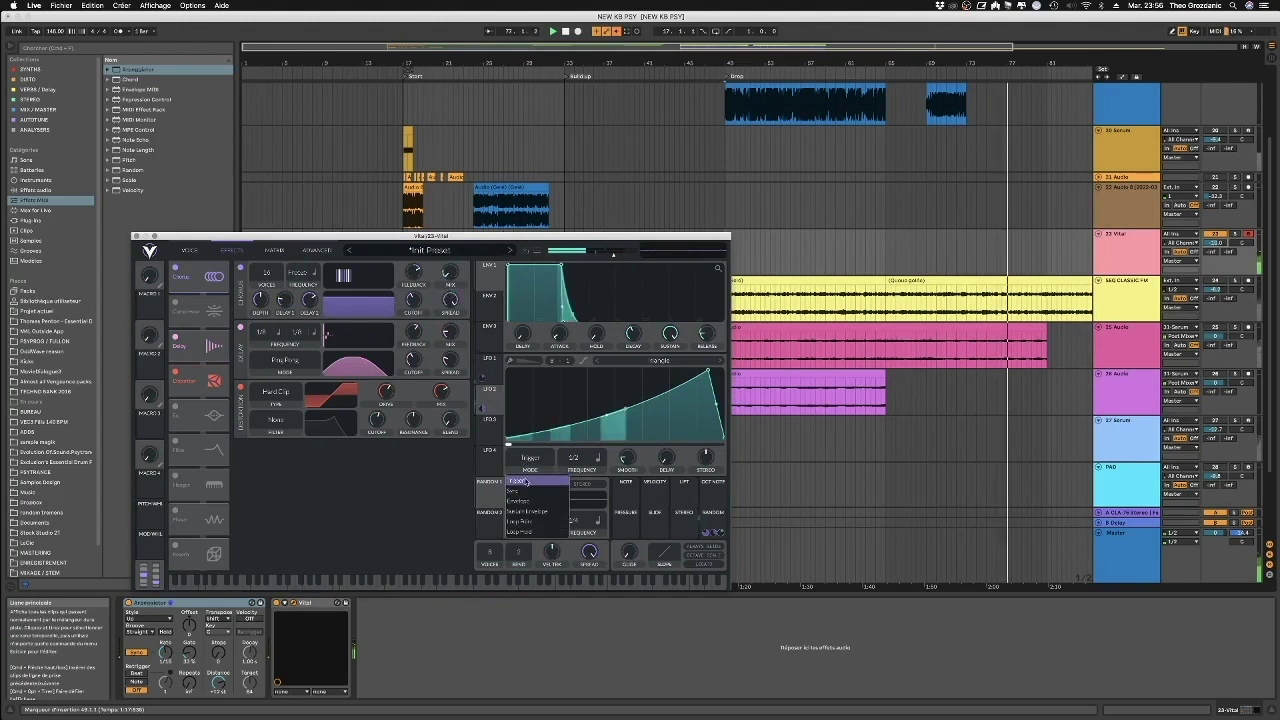
{"action": "left_click", "coordinate": [515, 491]}
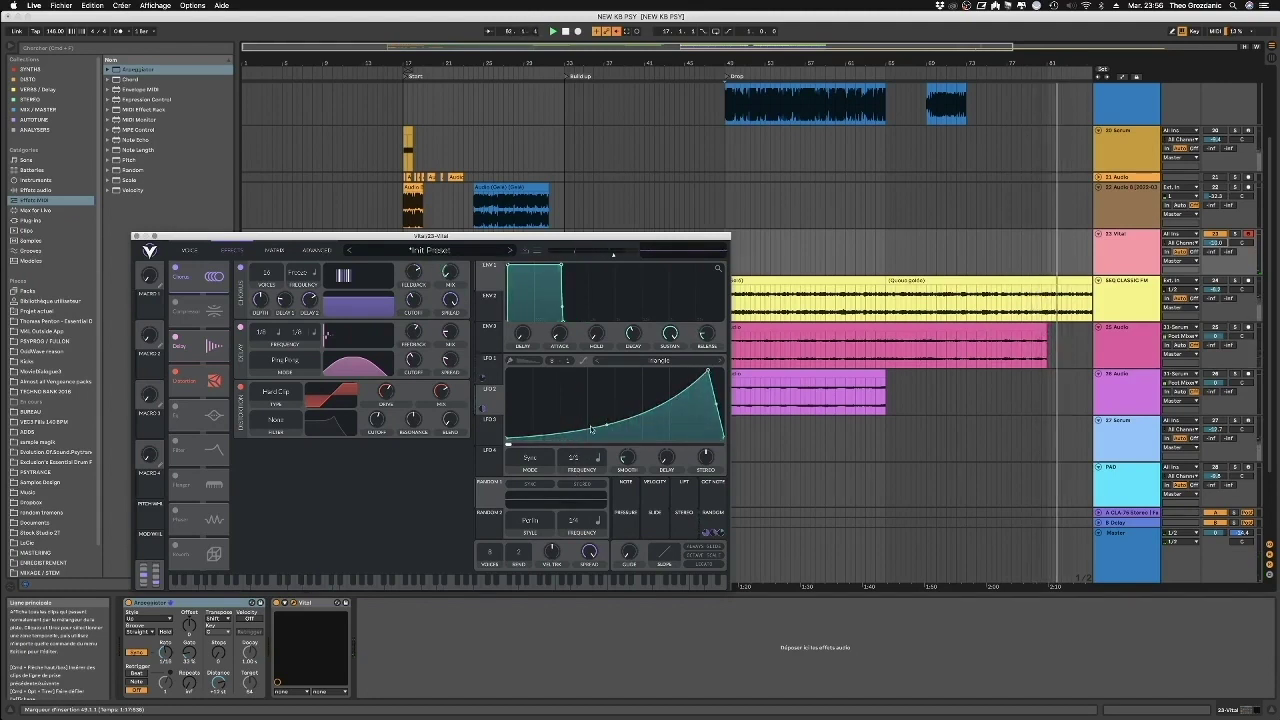
{"action": "left_click_drag", "start_coordinate": [591, 427], "coordinate": [637, 437]}
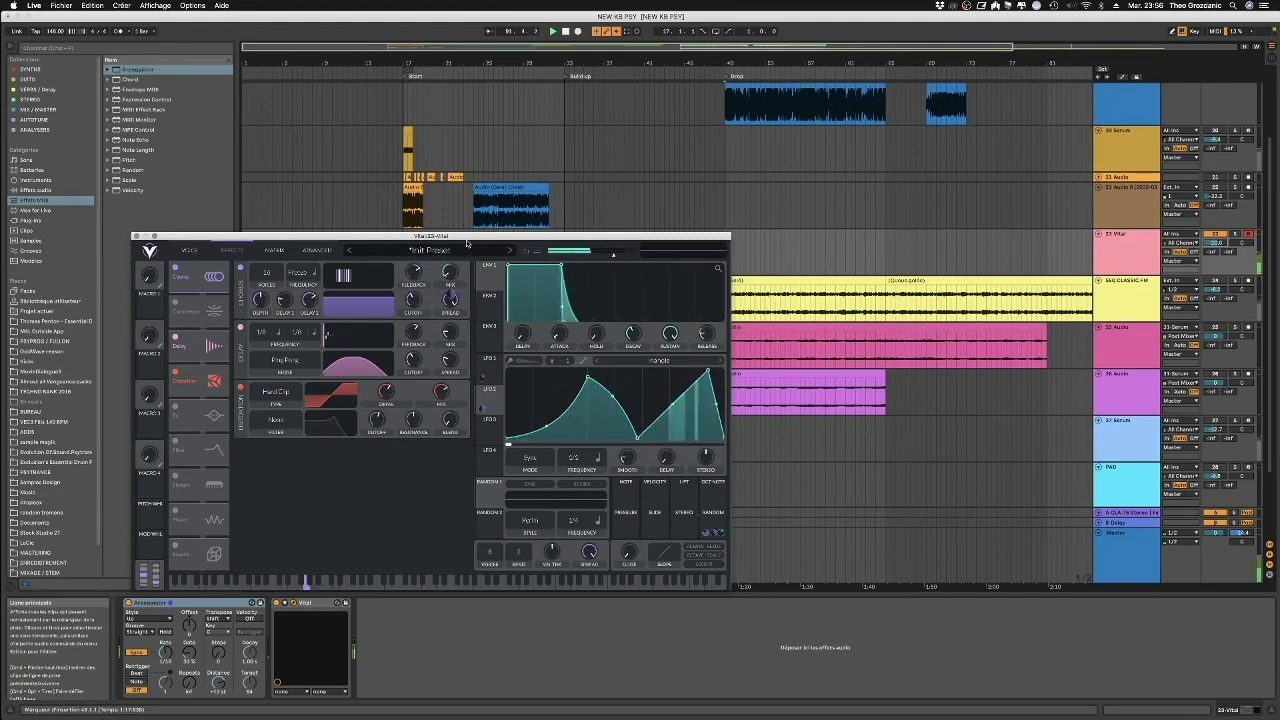
- Reduce the Chorus spread, adjust its frequency and filter, and compare the sound with the Chorus bypassed
{"action": "left_click_drag", "start_coordinate": [451, 305], "coordinate": [450, 335]}
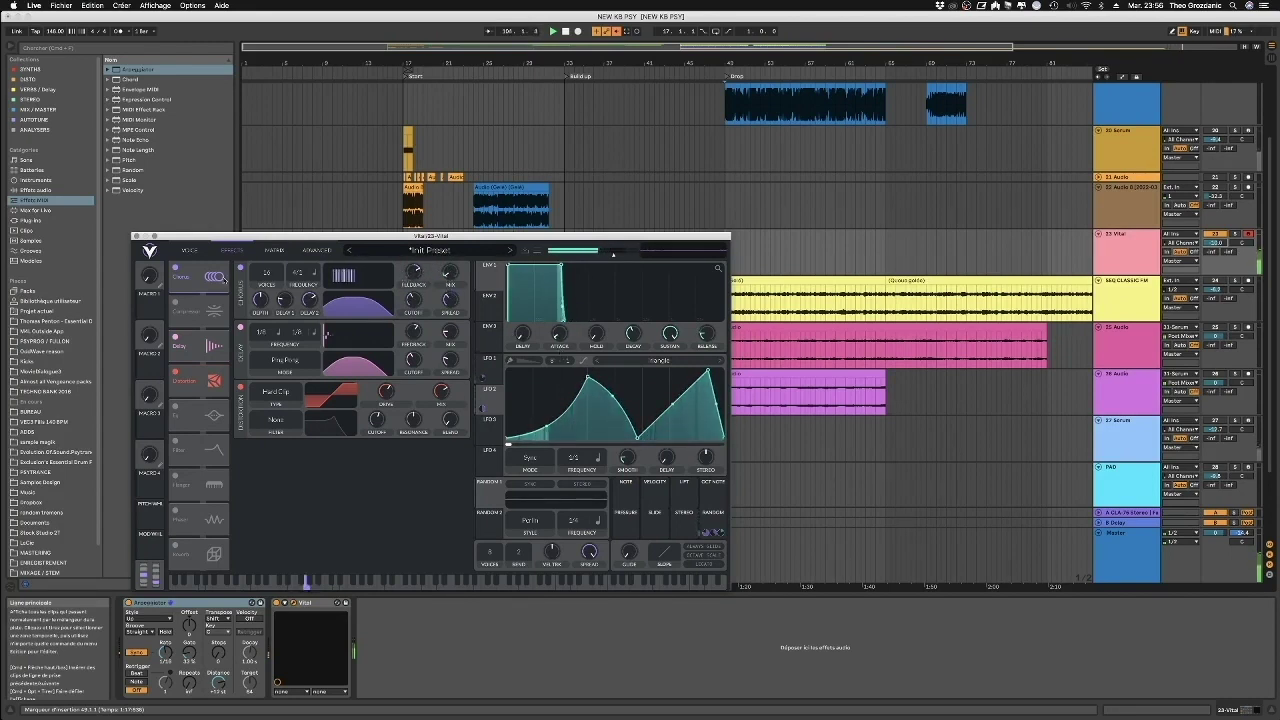
{"action": "left_click", "coordinate": [176, 270]}
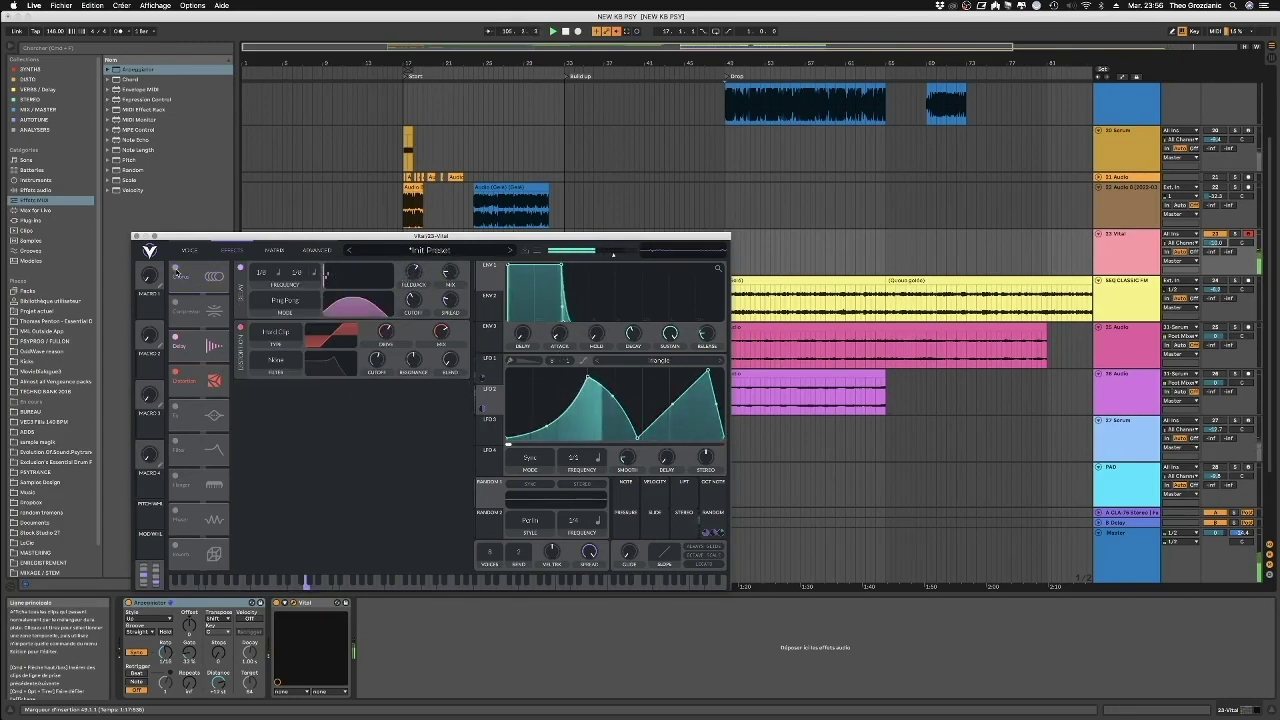
{"action": "left_click", "coordinate": [176, 270]}
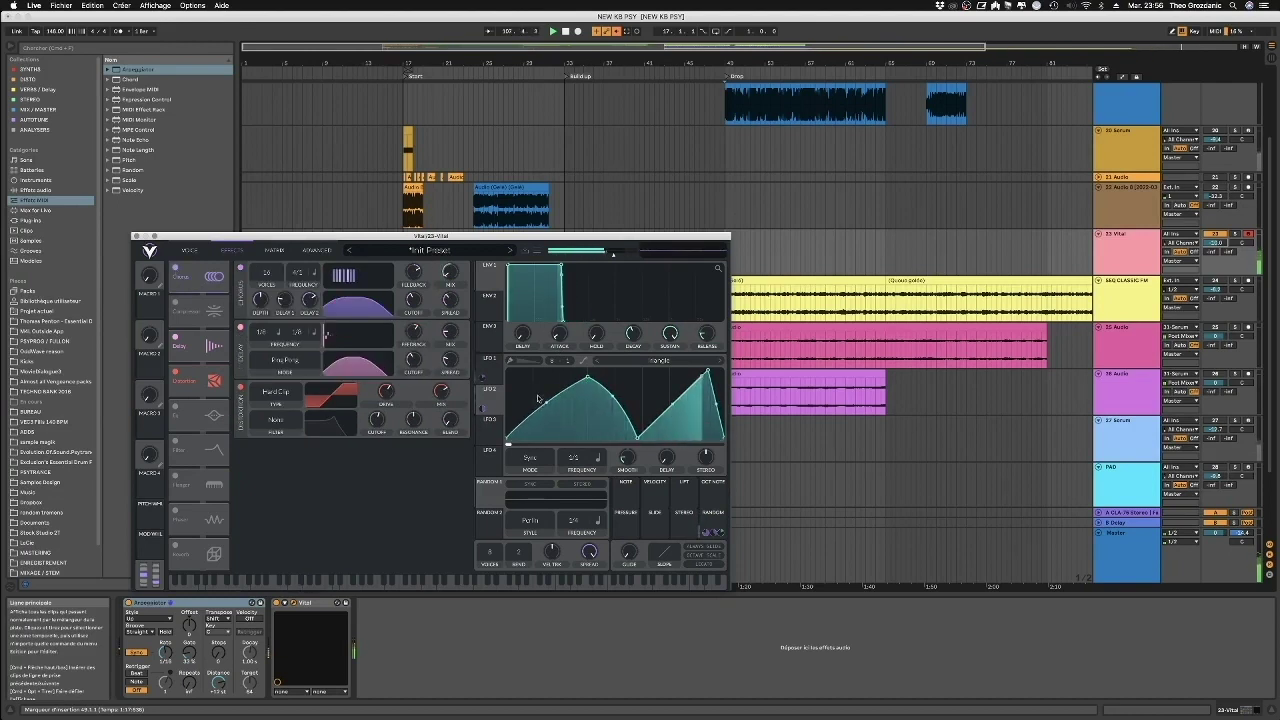
- Restart playback from the Drop and set Random 1 to the Sample & Hold style at a 1/16 frequency
{"action": "key", "text": "space"}
{"action": "left_click", "coordinate": [742, 62]}
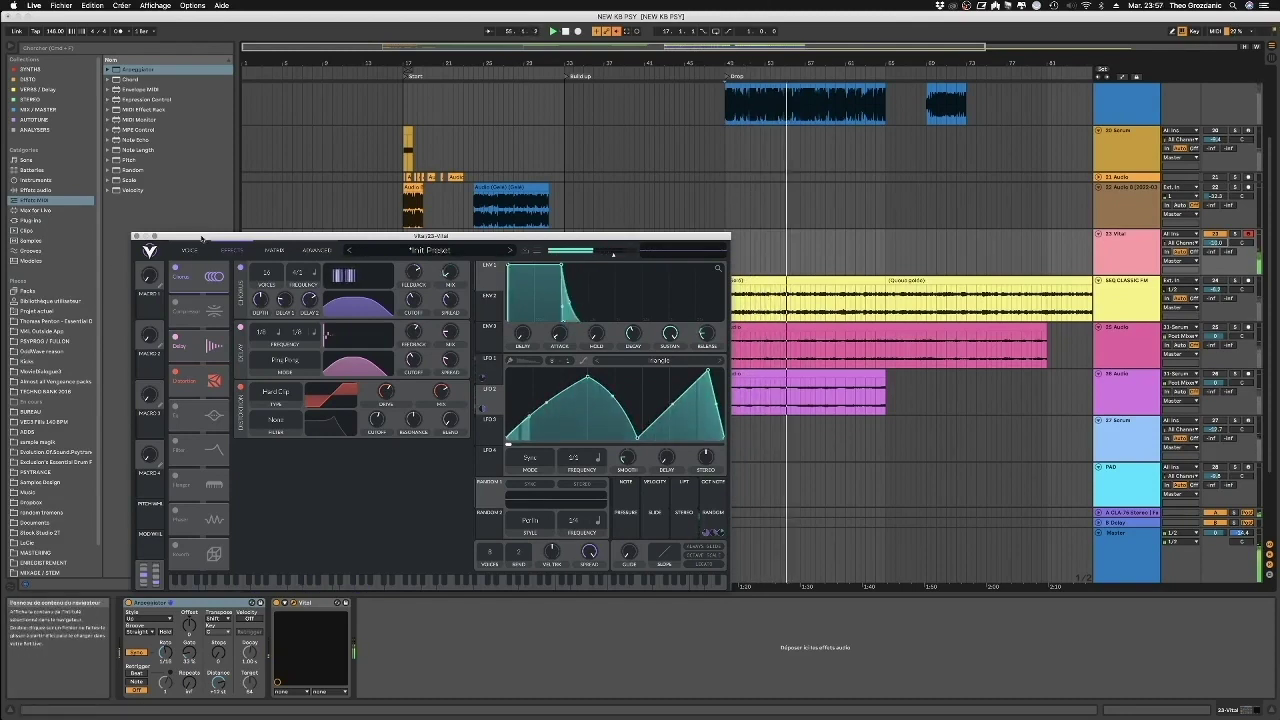
{"action": "left_click", "coordinate": [189, 250]}
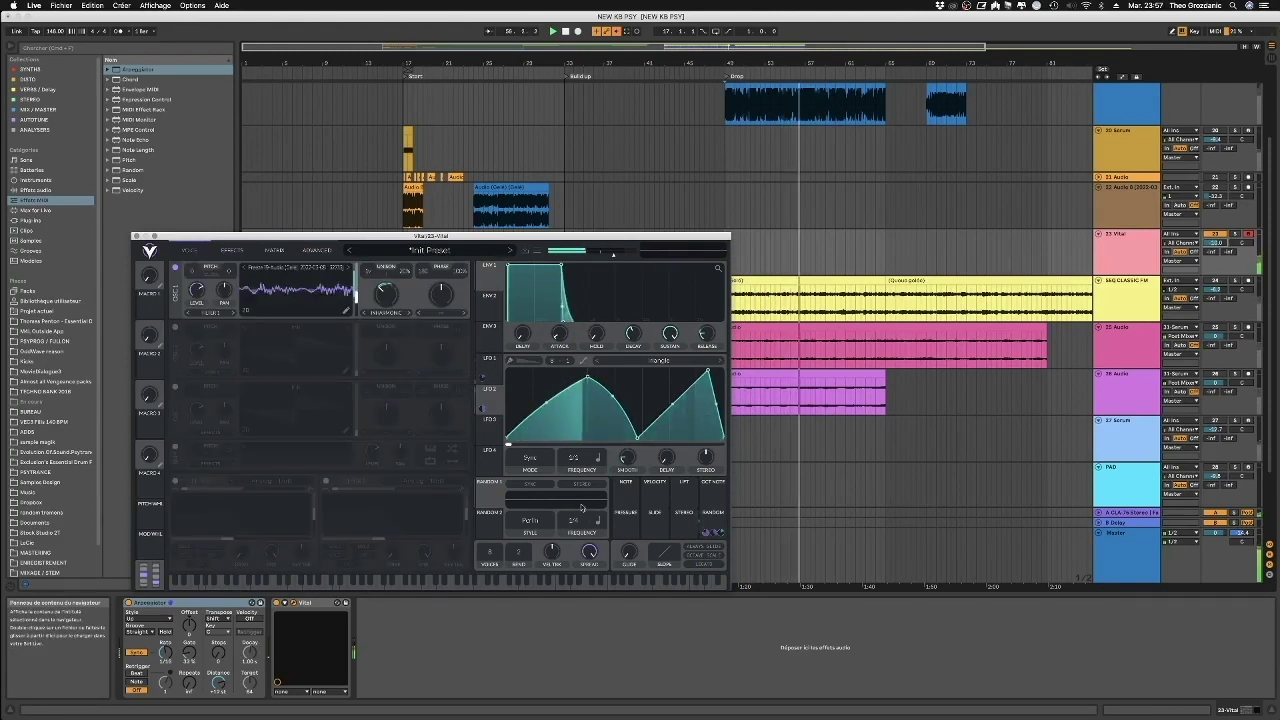
{"action": "mouse_move", "coordinate": [489, 496]}
{"action": "left_mouse_down"}
{"action": "mouse_move", "coordinate": [397, 473]}
{"action": "mouse_move", "coordinate": [290, 300]}
{"action": "mouse_move", "coordinate": [188, 272]}
{"action": "mouse_move", "coordinate": [496, 502]}
{"action": "left_mouse_up"}
{"action": "left_click", "coordinate": [531, 519]}
{"action": "left_click", "coordinate": [536, 554]}
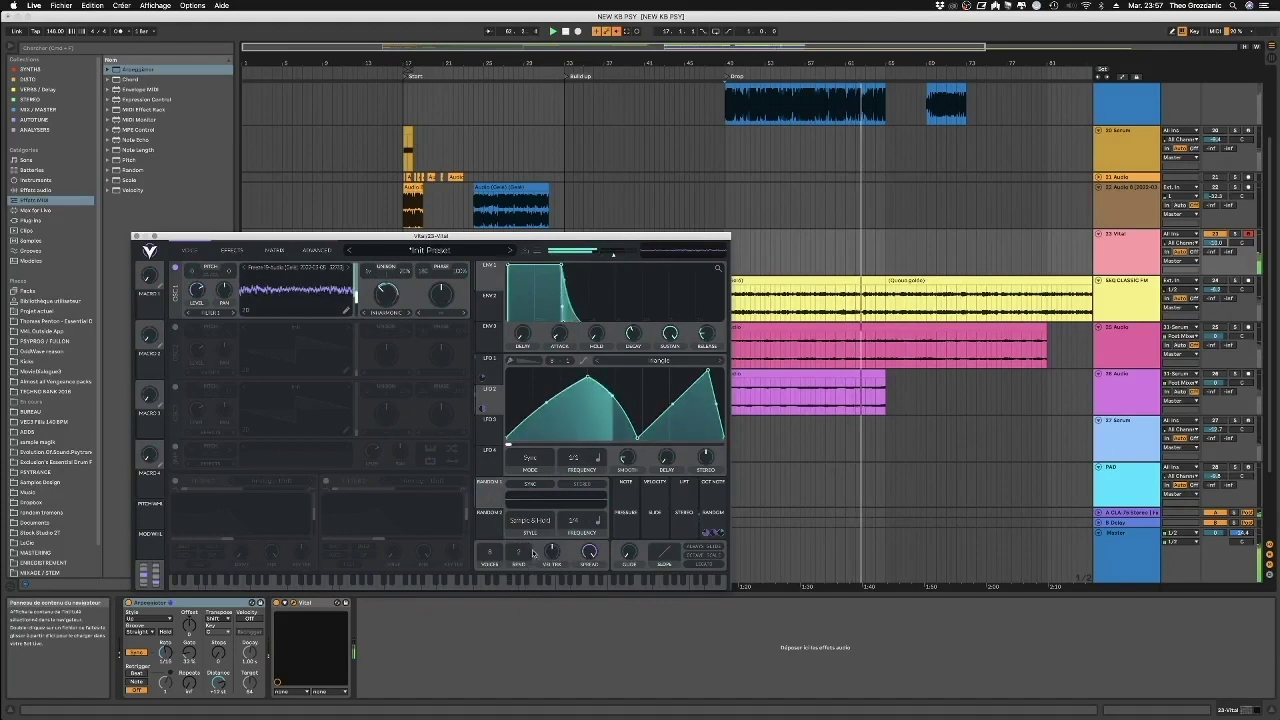
{"action": "left_click_drag", "start_coordinate": [578, 521], "coordinate": [583, 504]}
- Assign Random 1 to modulate oscillator 1's transposition and open the modulation amount for value entry
{"action": "left_click_drag", "start_coordinate": [492, 499], "coordinate": [192, 275]}
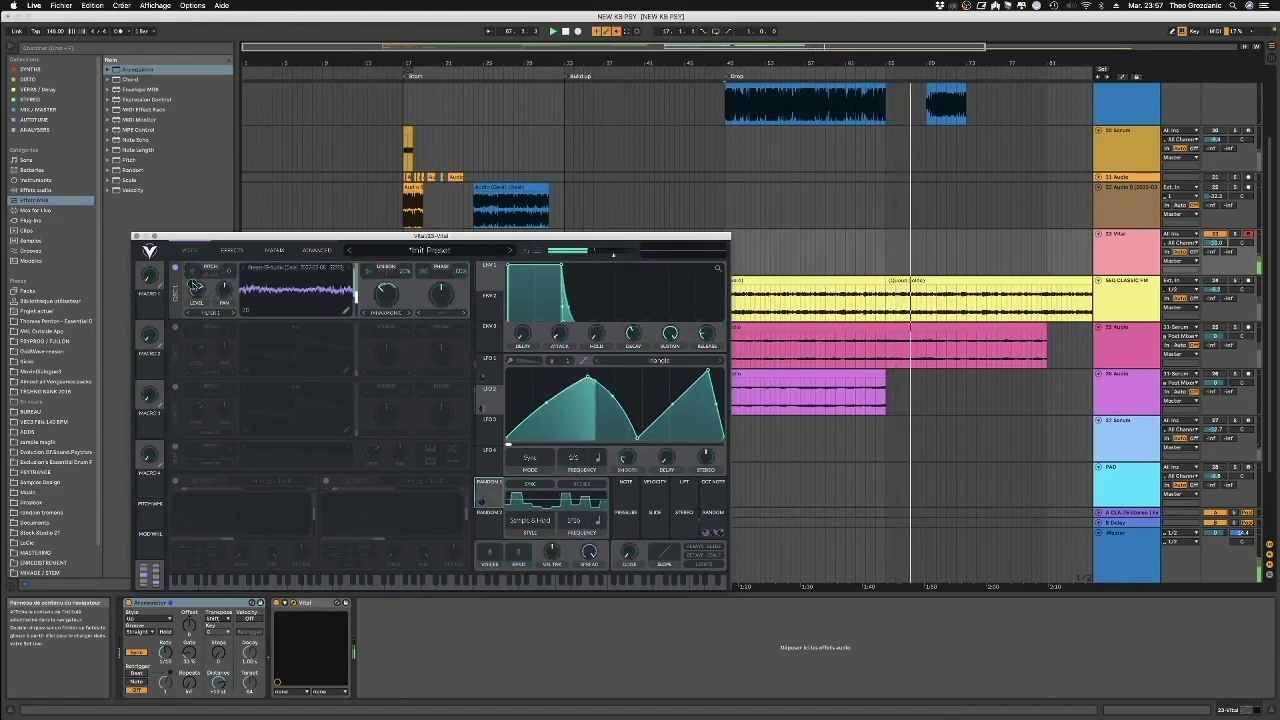
{"action": "right_click", "coordinate": [194, 287]}
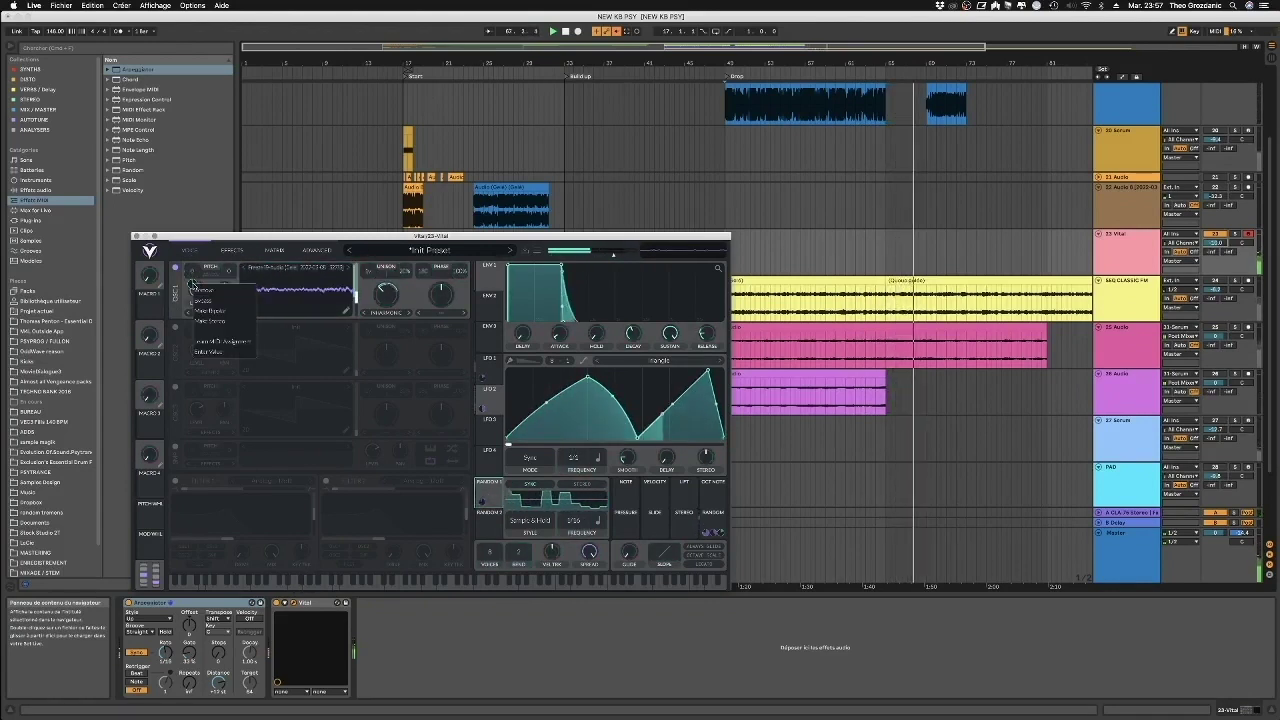
{"action": "left_click", "coordinate": [224, 352]}
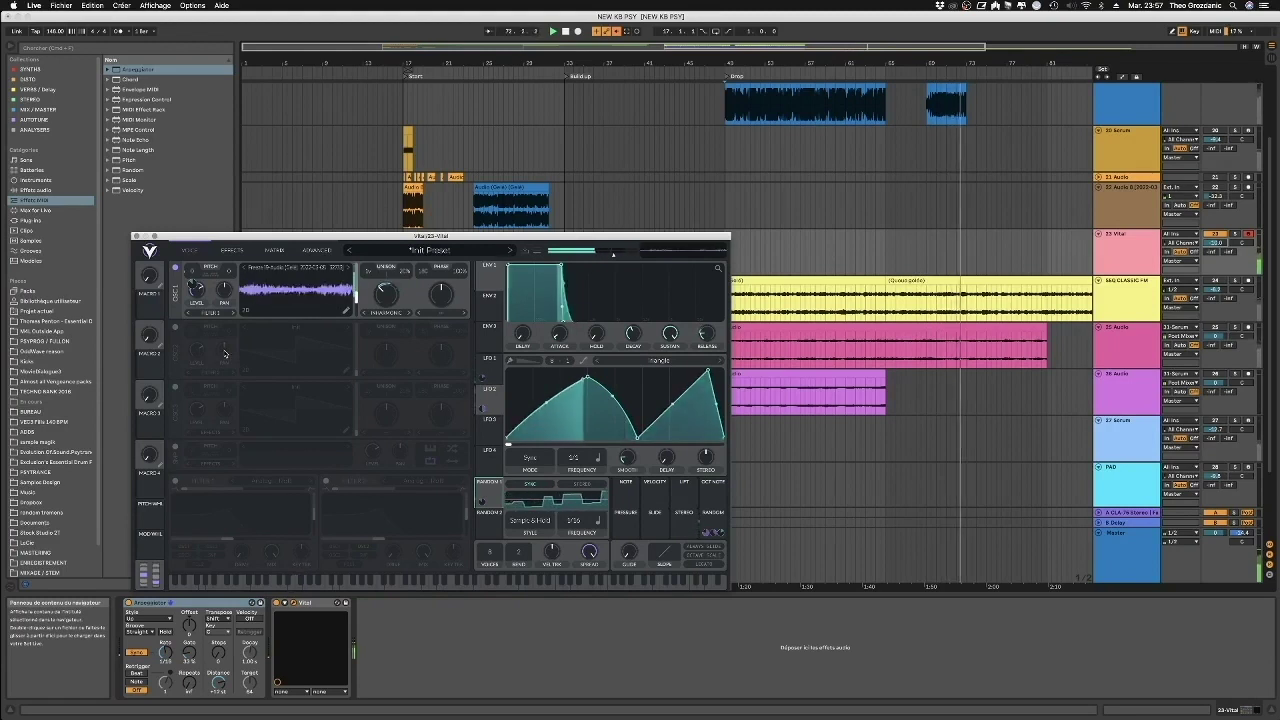
- Restrict oscillator 1's Transpose Snap to the notes F, G, G# and A#, and turn on Global Snap
{"action": "left_click", "coordinate": [208, 275]}
{"action": "left_click", "coordinate": [152, 345]}
{"action": "left_click", "coordinate": [219, 328]}
{"action": "left_click", "coordinate": [219, 328]}
{"action": "left_click", "coordinate": [152, 345]}
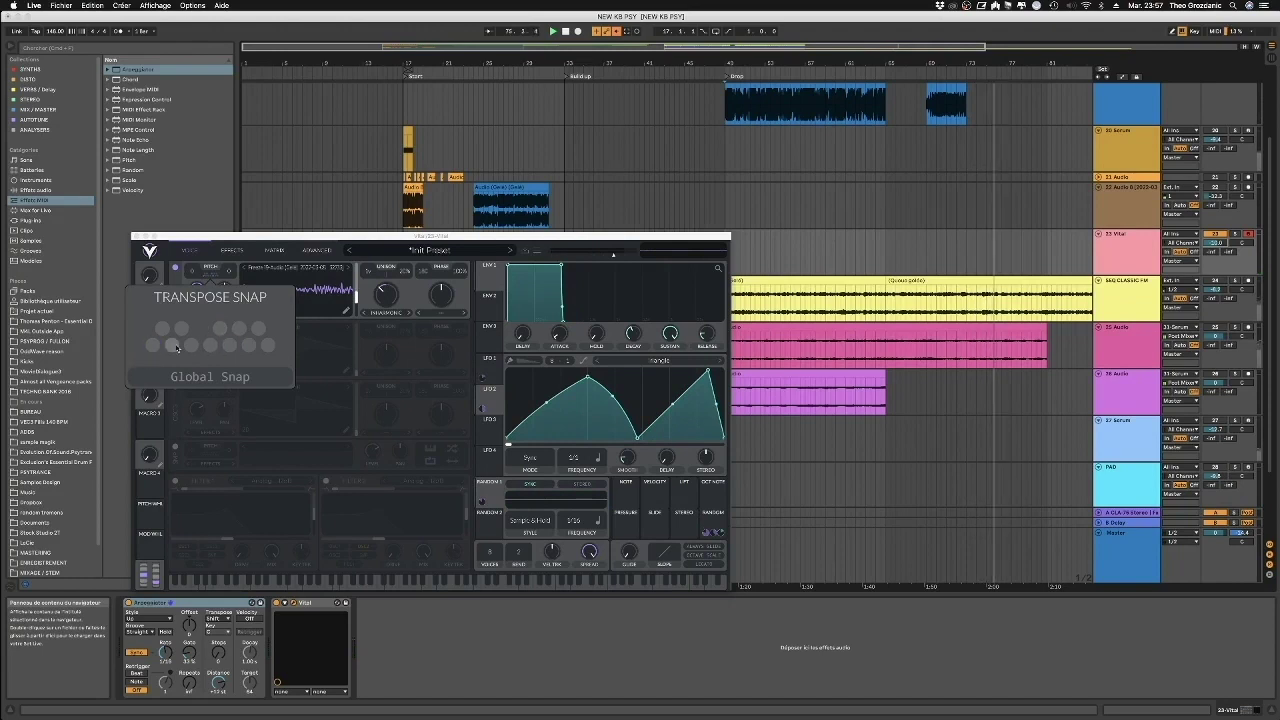
{"action": "left_click", "coordinate": [229, 345]}
{"action": "left_click", "coordinate": [258, 328]}
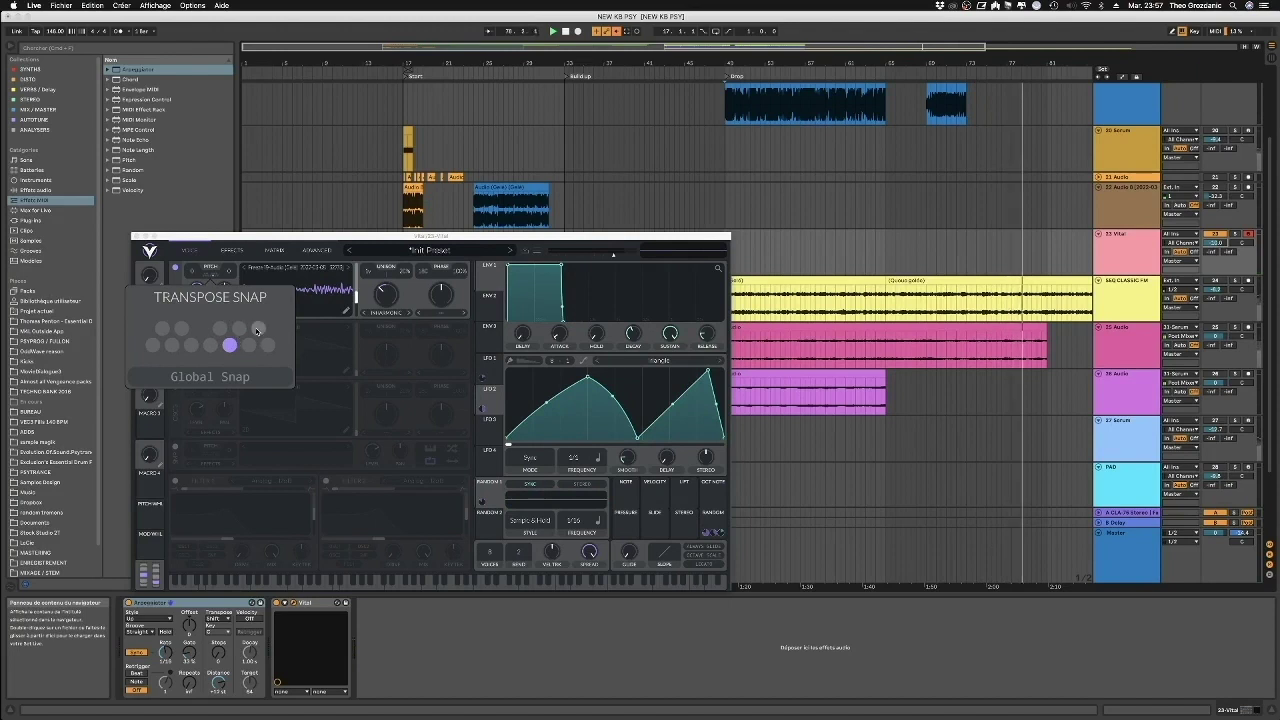
{"action": "left_click", "coordinate": [239, 328]}
{"action": "left_click", "coordinate": [210, 345]}
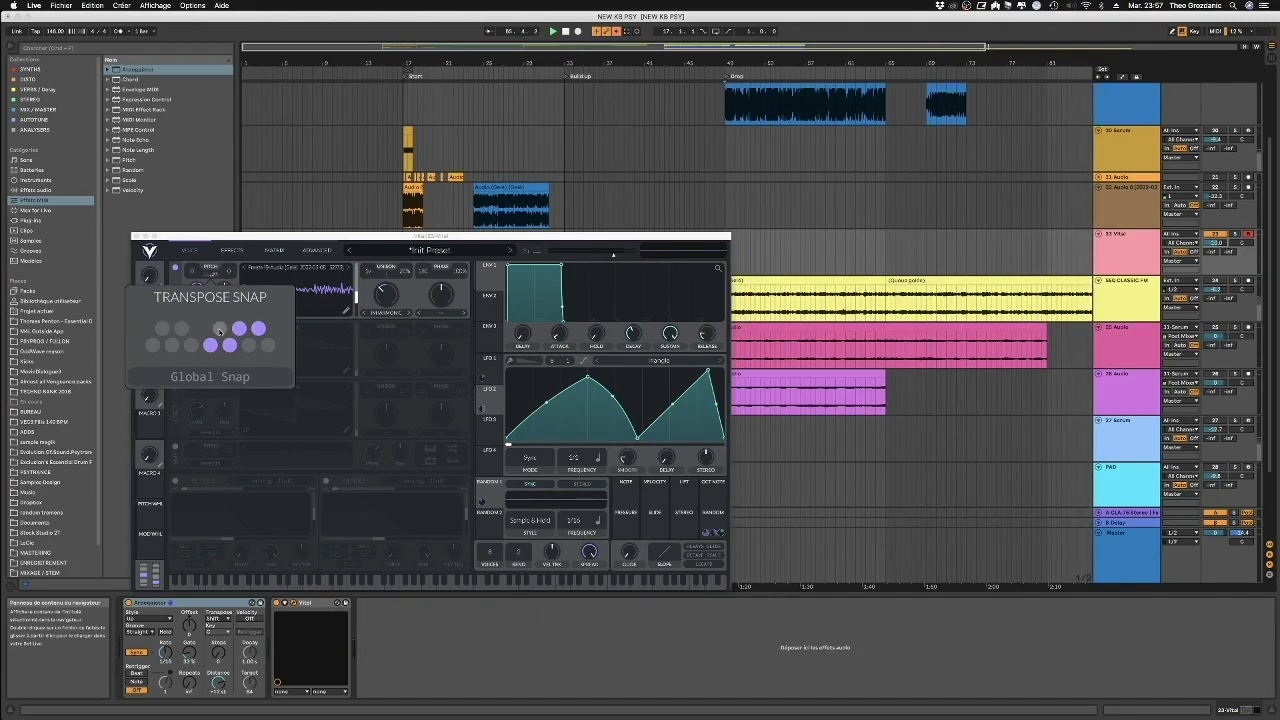
{"action": "left_click", "coordinate": [222, 379]}
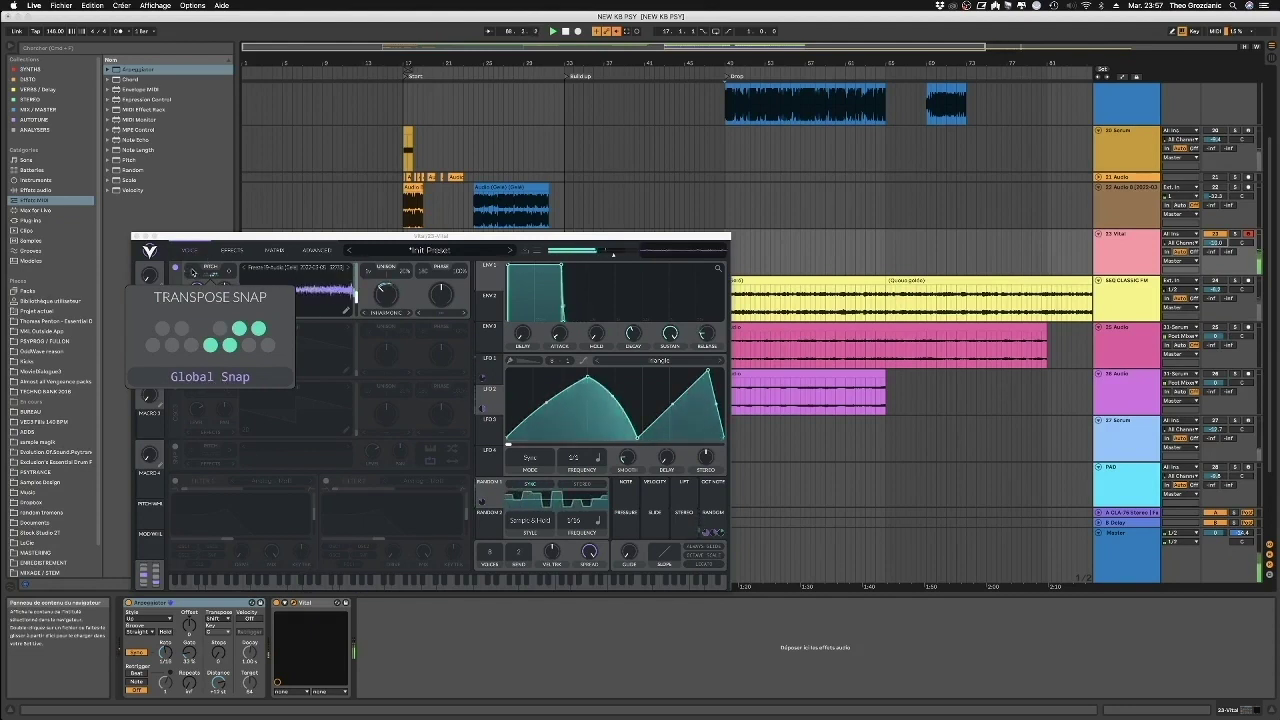
- Audition the snapped random pitches, recheck the Transpose Snap notes and readjust oscillator 1's transposition
{"action": "left_click", "coordinate": [201, 251]}
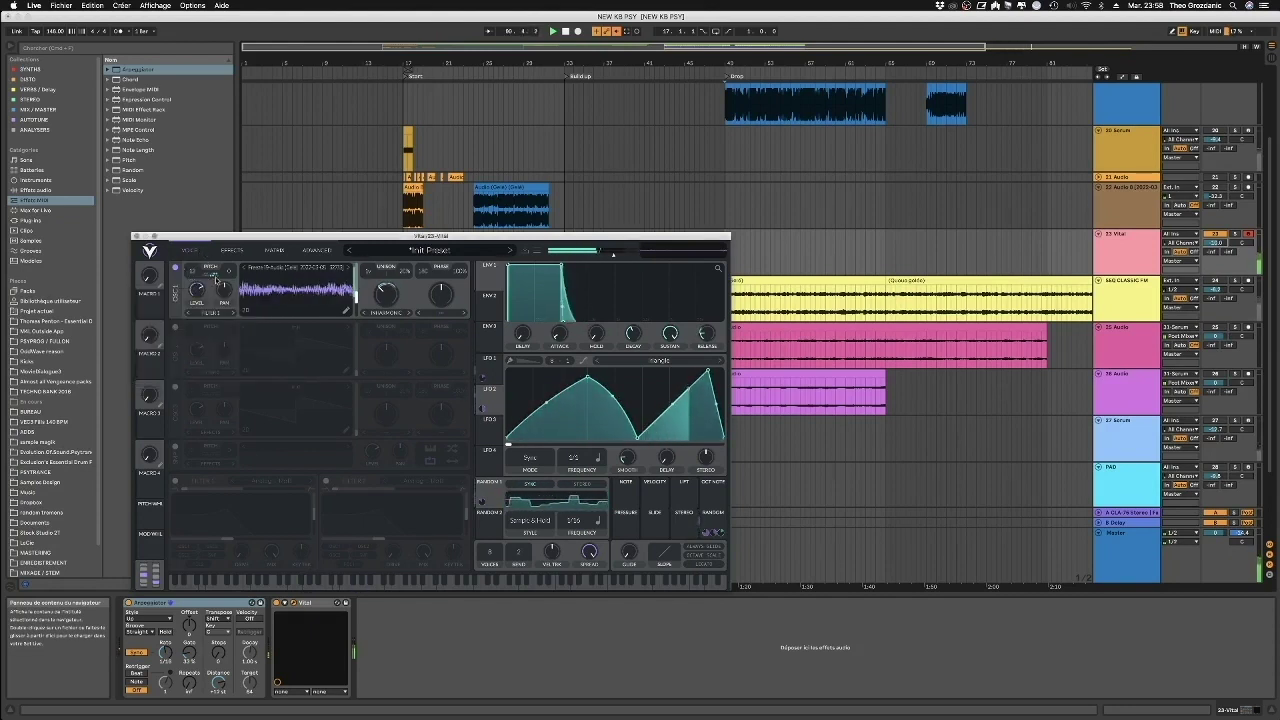
{"action": "left_click", "coordinate": [213, 274]}
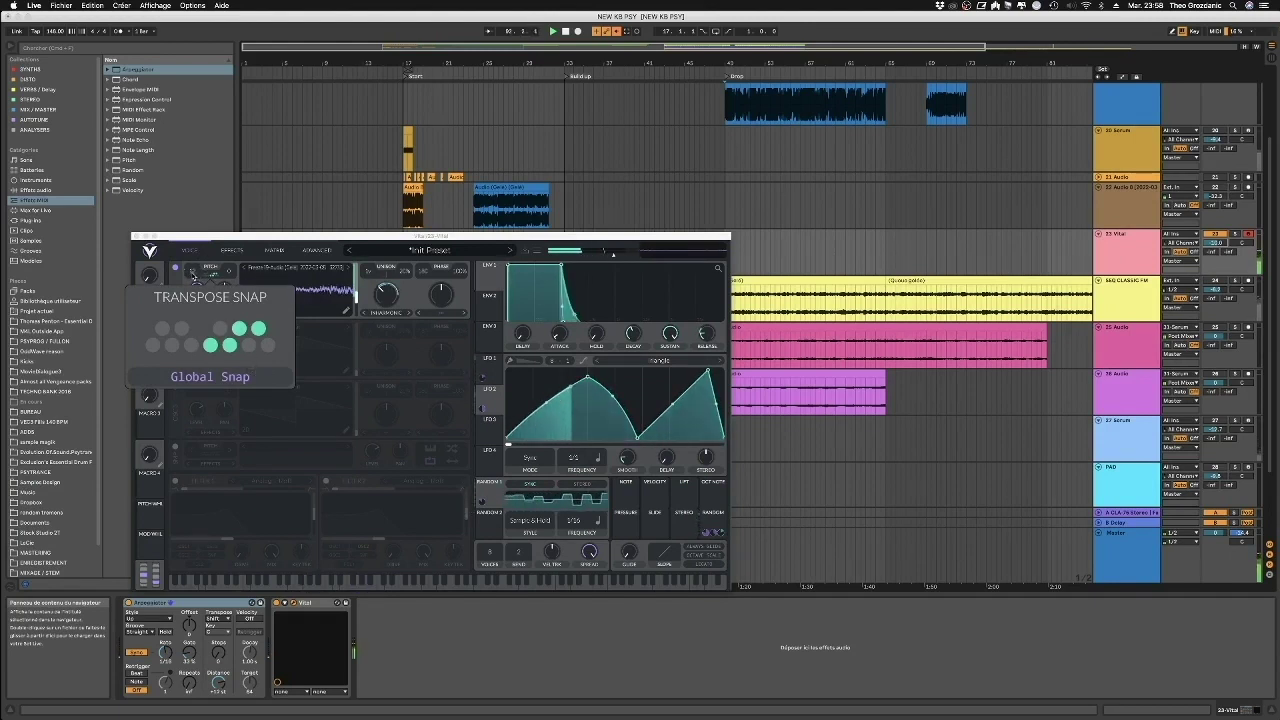
{"action": "left_click", "coordinate": [193, 274]}
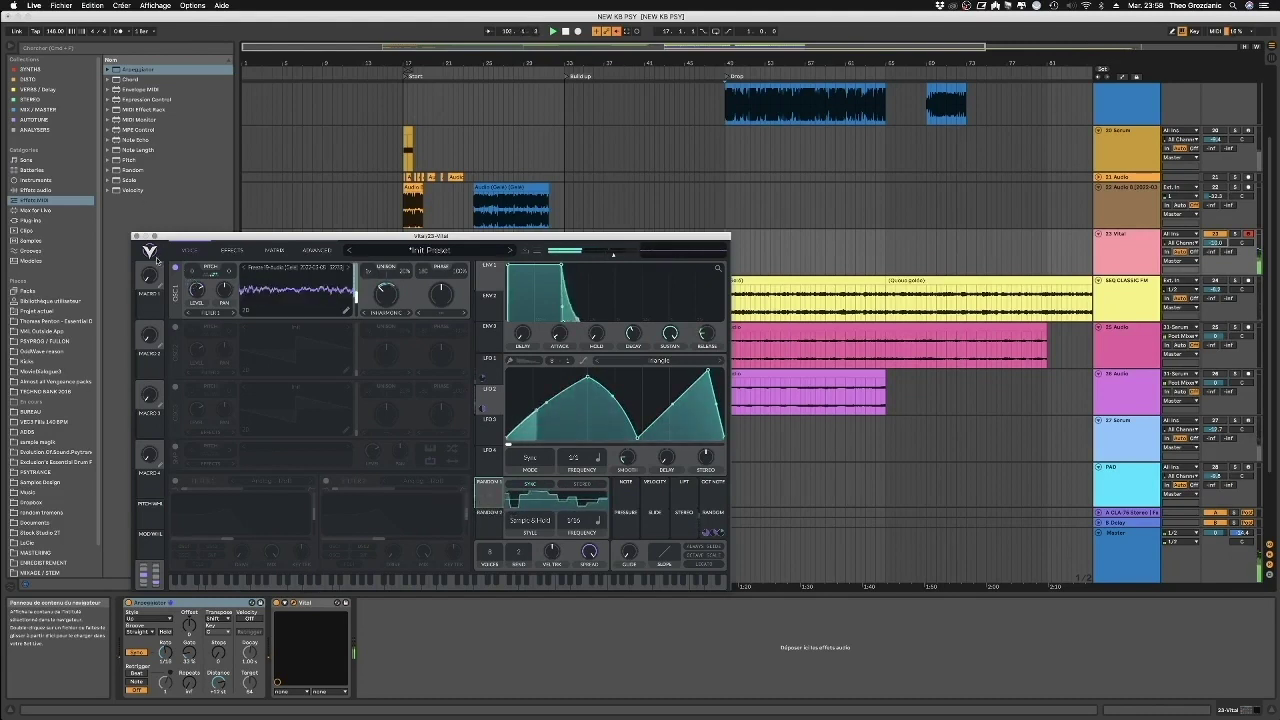
- Recheck oscillator 1's Transpose Snap notes, bring up Random 1 and restart playback from the Drop
{"action": "left_click", "coordinate": [212, 277]}
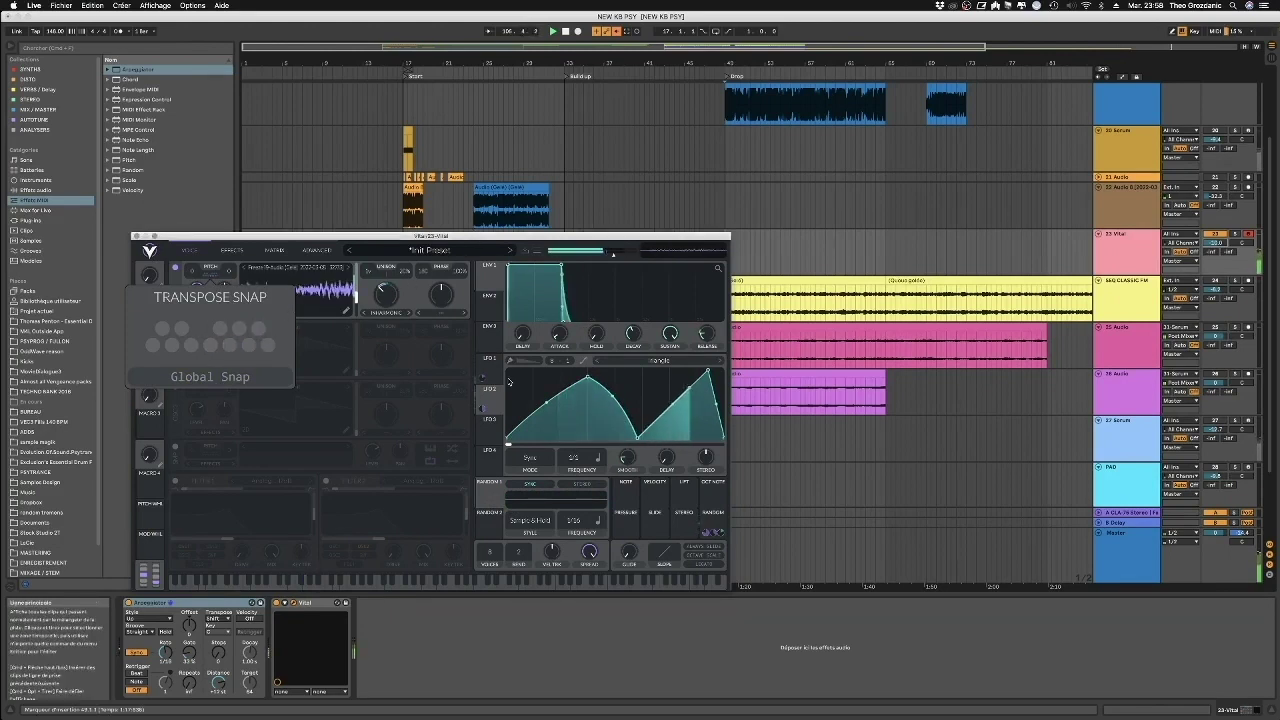
{"action": "left_click", "coordinate": [500, 492]}
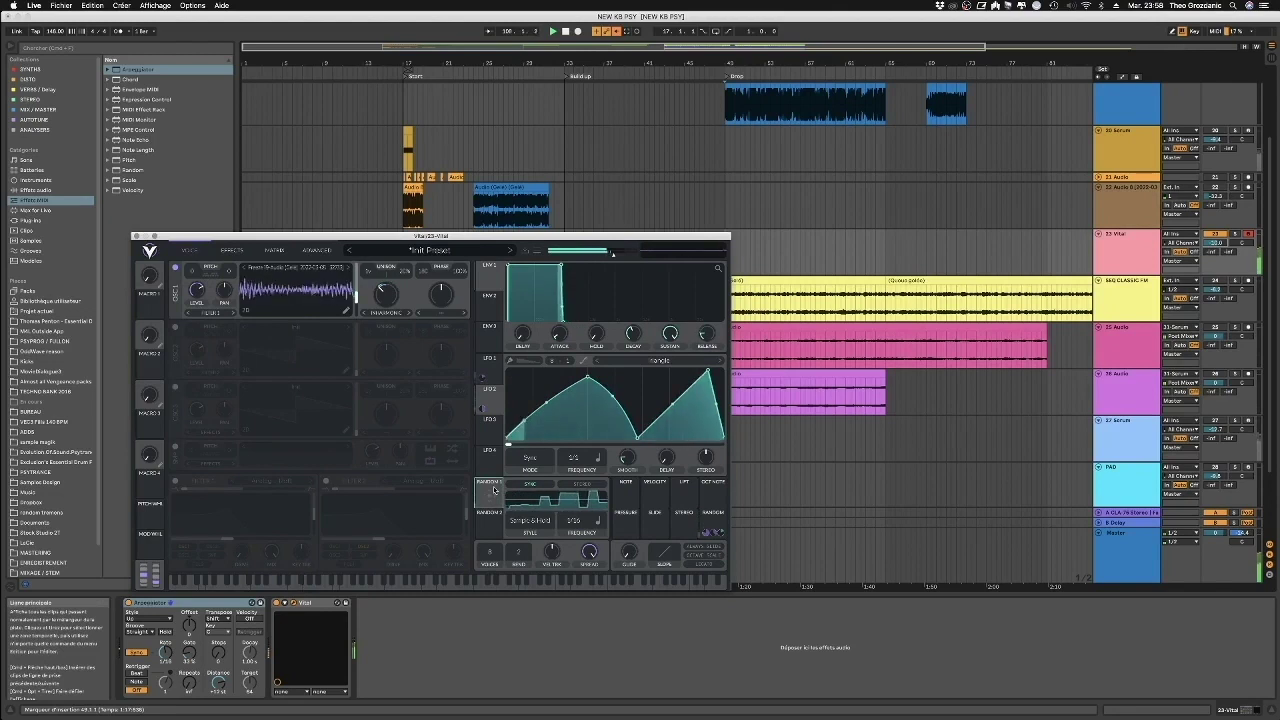
{"action": "key", "text": "space"}
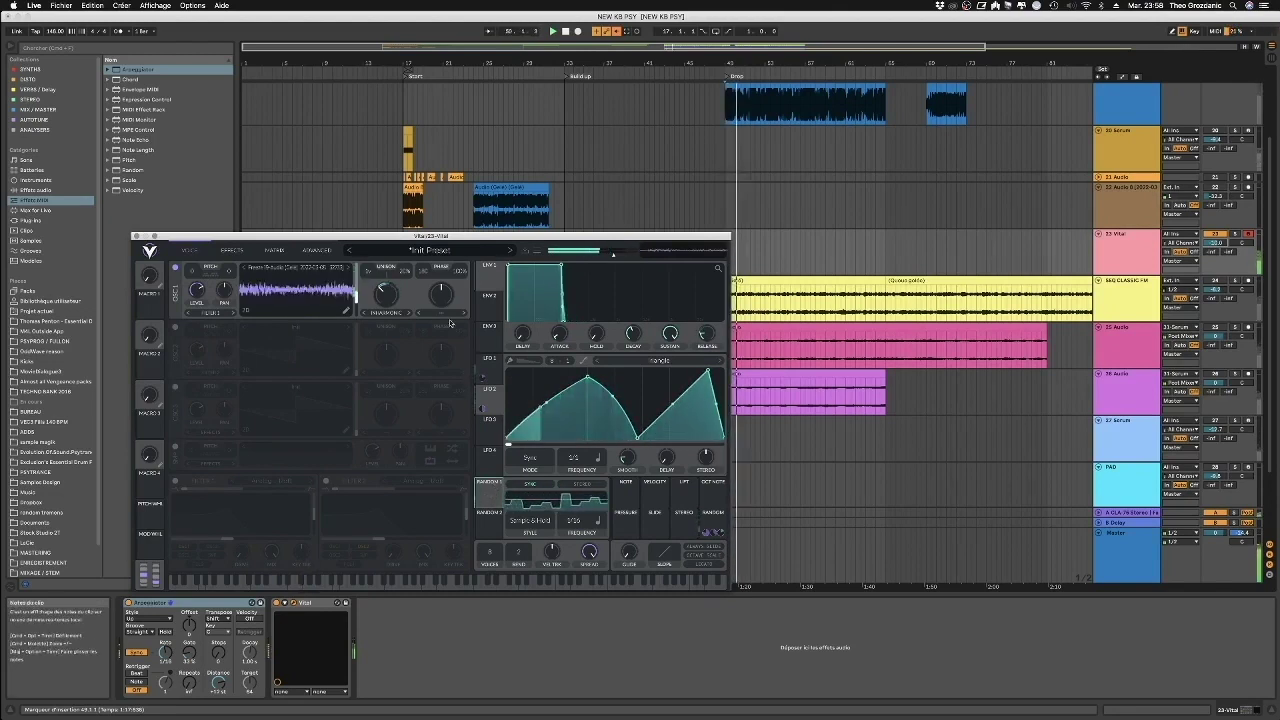
- Set oscillator 1's phase distortion type to Bend and assign Random 1 to modulate the Bend amount
{"action": "left_click", "coordinate": [440, 312]}
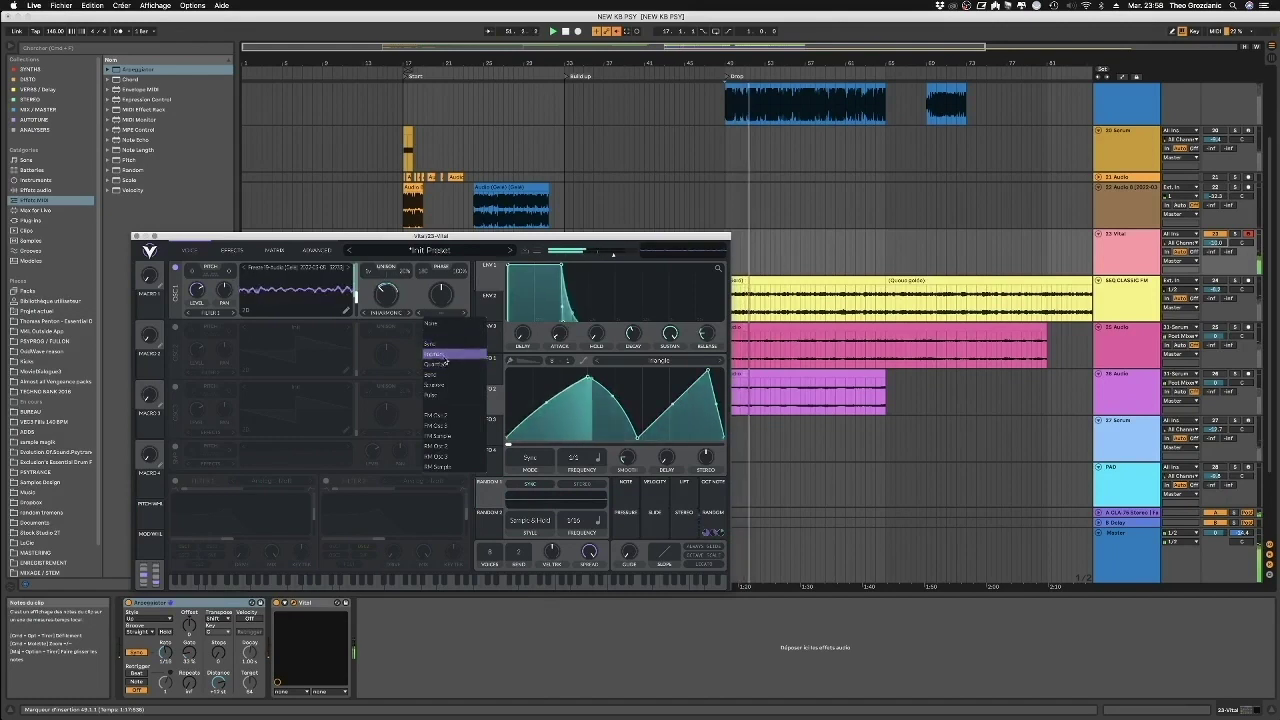
{"action": "left_click", "coordinate": [448, 375]}
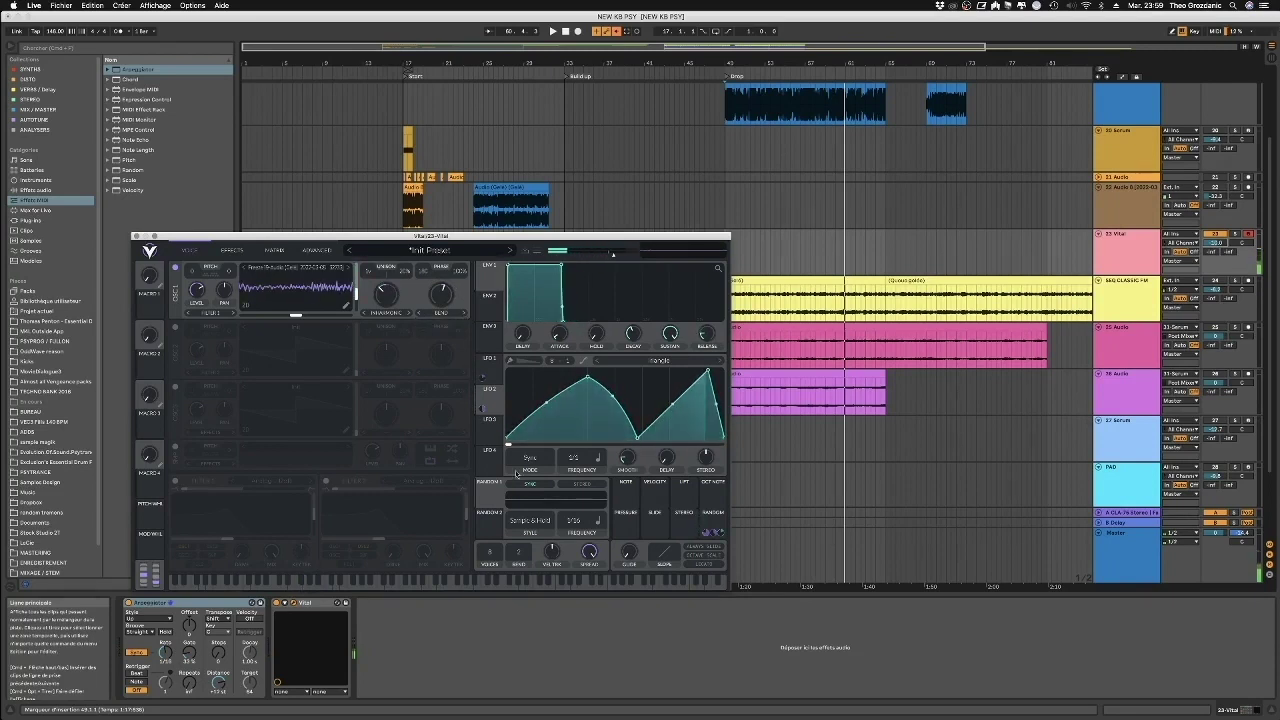
{"action": "left_click_drag", "start_coordinate": [495, 494], "coordinate": [441, 319]}
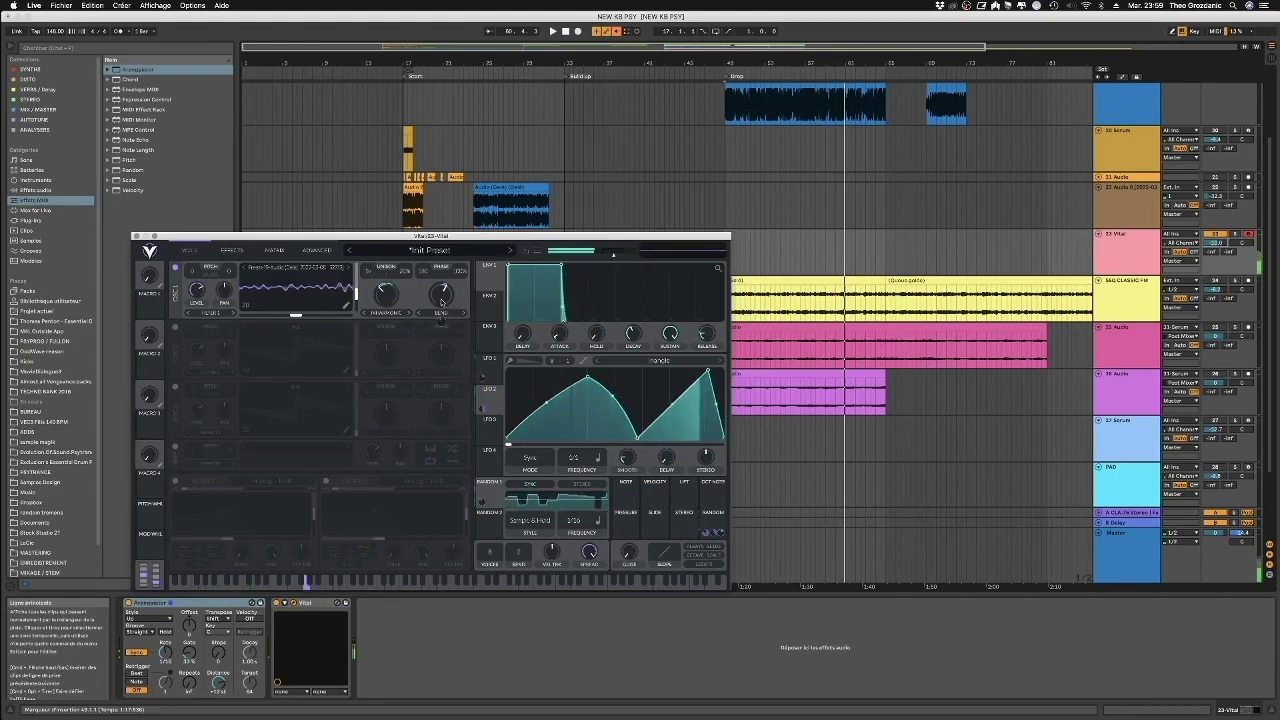
{"action": "key", "text": "space"}
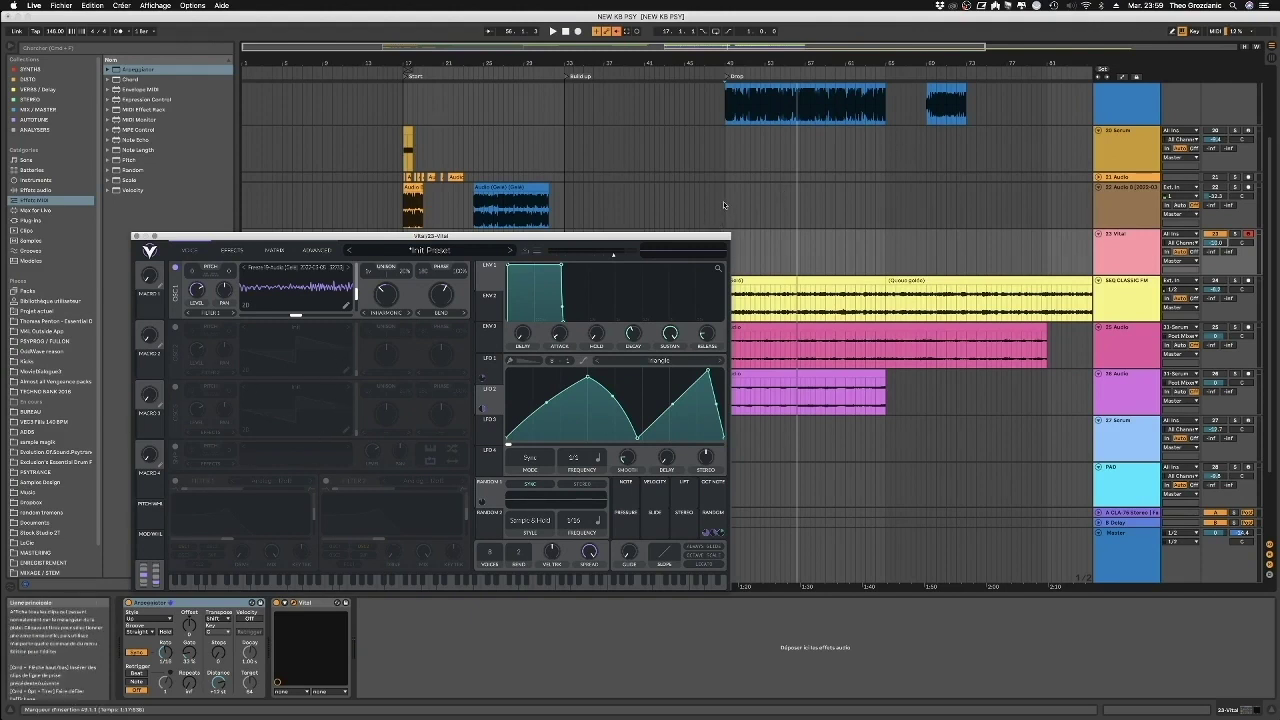
- Insert an audio track below the Vital track, take its input from 23-Vital and arm it for recording
{"action": "left_click", "coordinate": [1130, 253]}
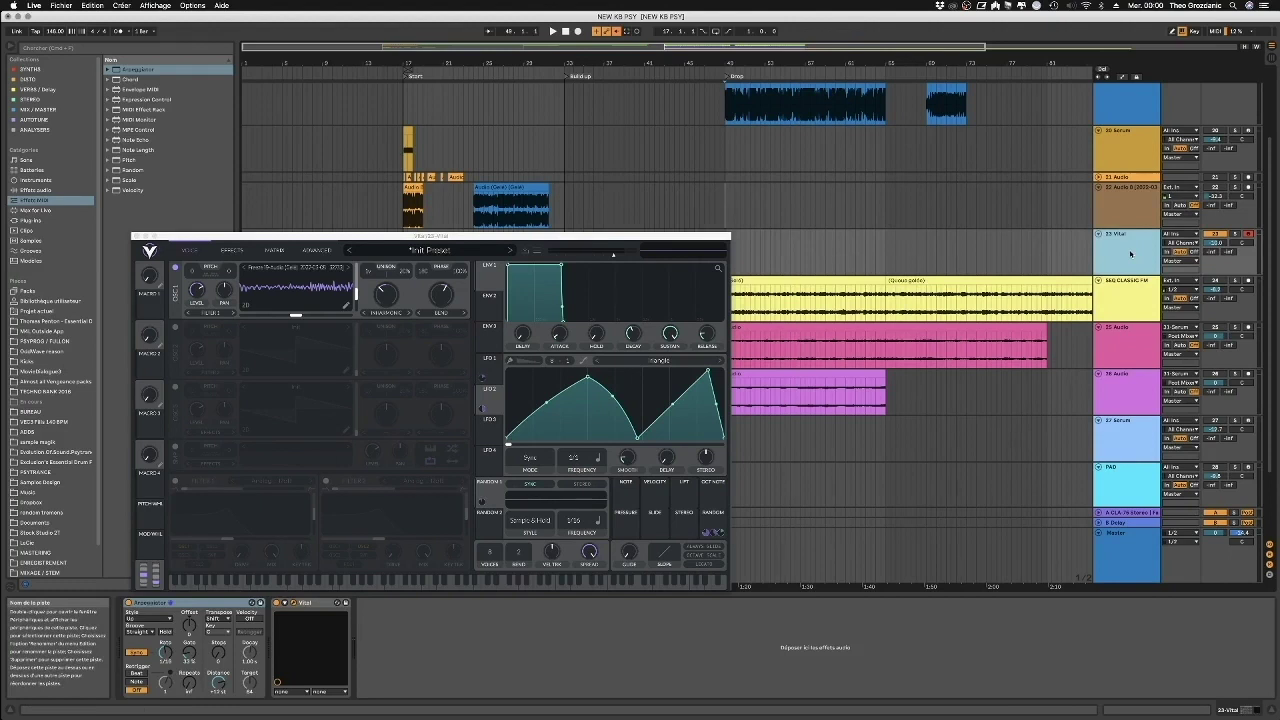
{"action": "key", "text": "super+t"}
{"action": "left_click", "coordinate": [1176, 280]}
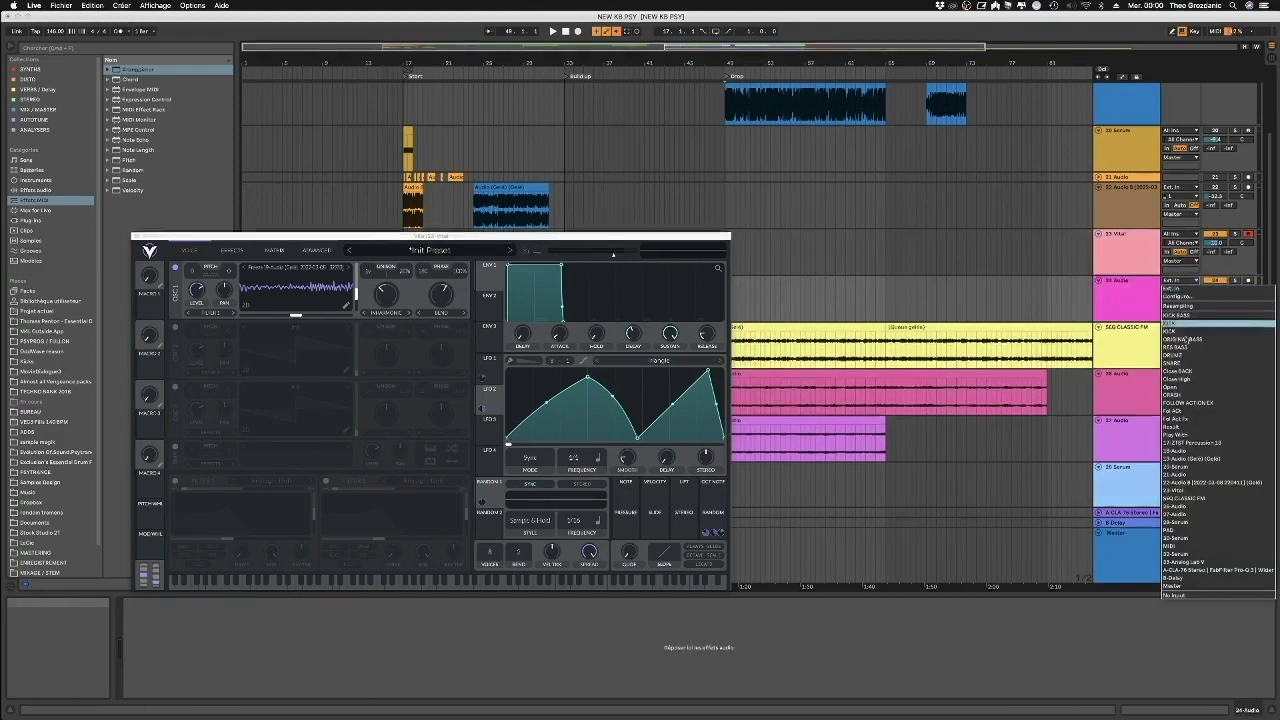
{"action": "left_click", "coordinate": [1175, 490]}
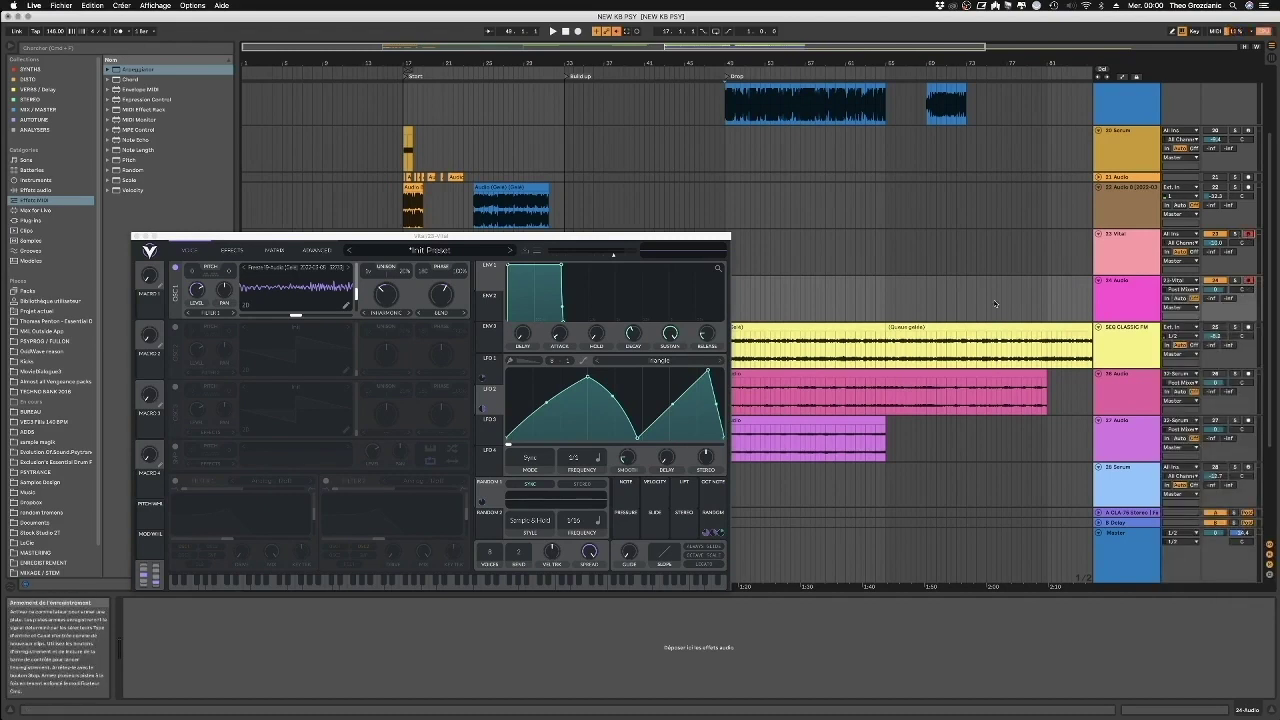
- Record the Vital MIDI performance and its audio output into the arrangement from the Drop
{"action": "left_click", "coordinate": [726, 204]}
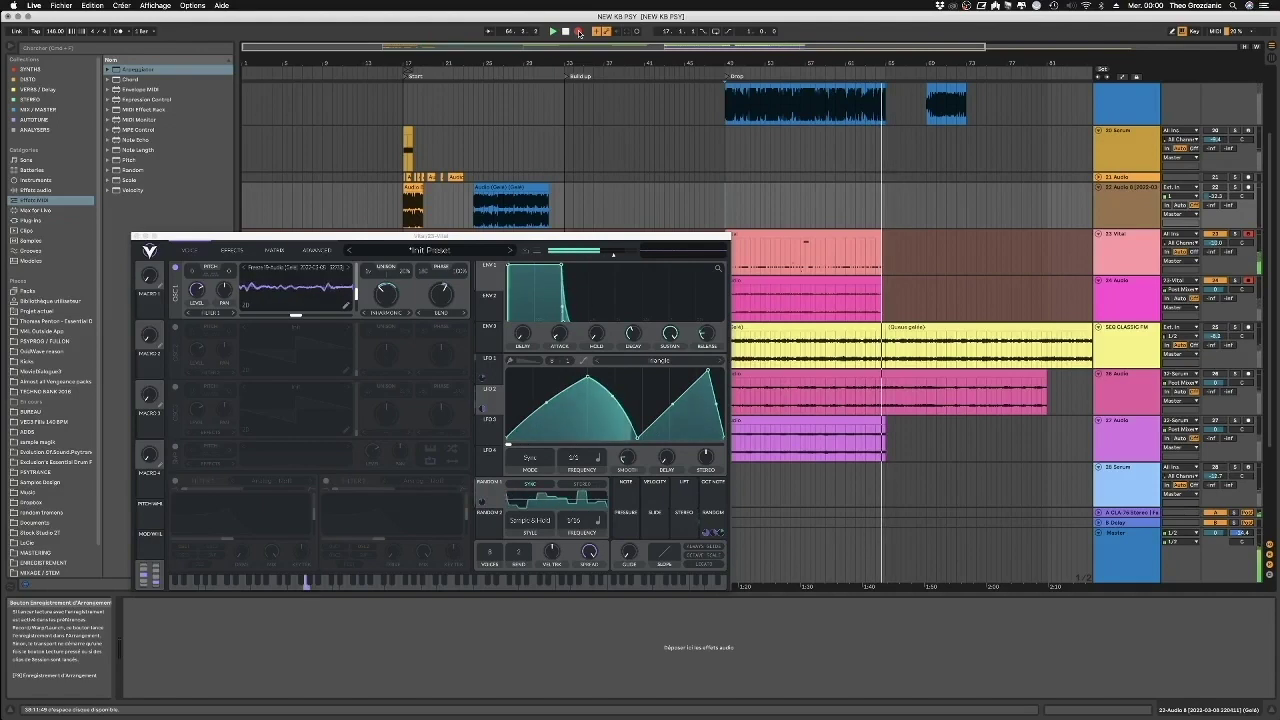
{"action": "left_click", "coordinate": [579, 33]}
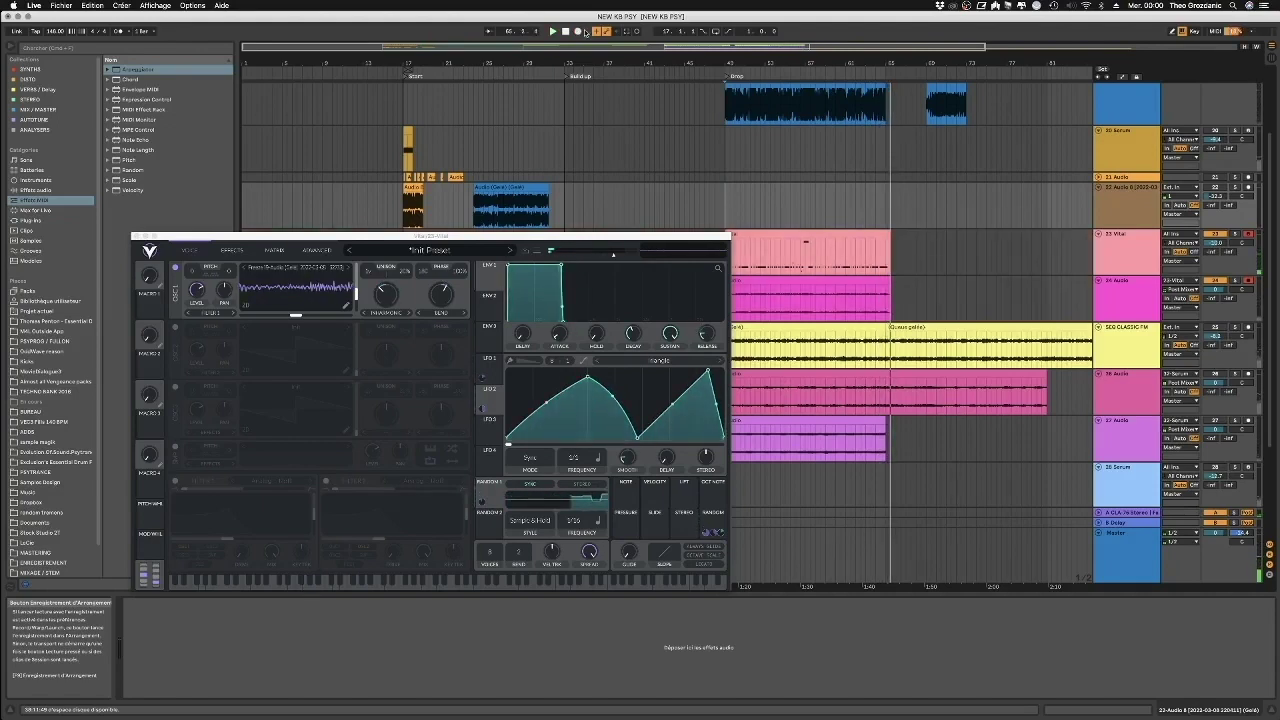
- Move the Vital window clear of the recorded clips and disarm the Vital track and the new audio track
{"action": "left_click_drag", "start_coordinate": [268, 237], "coordinate": [195, 302]}
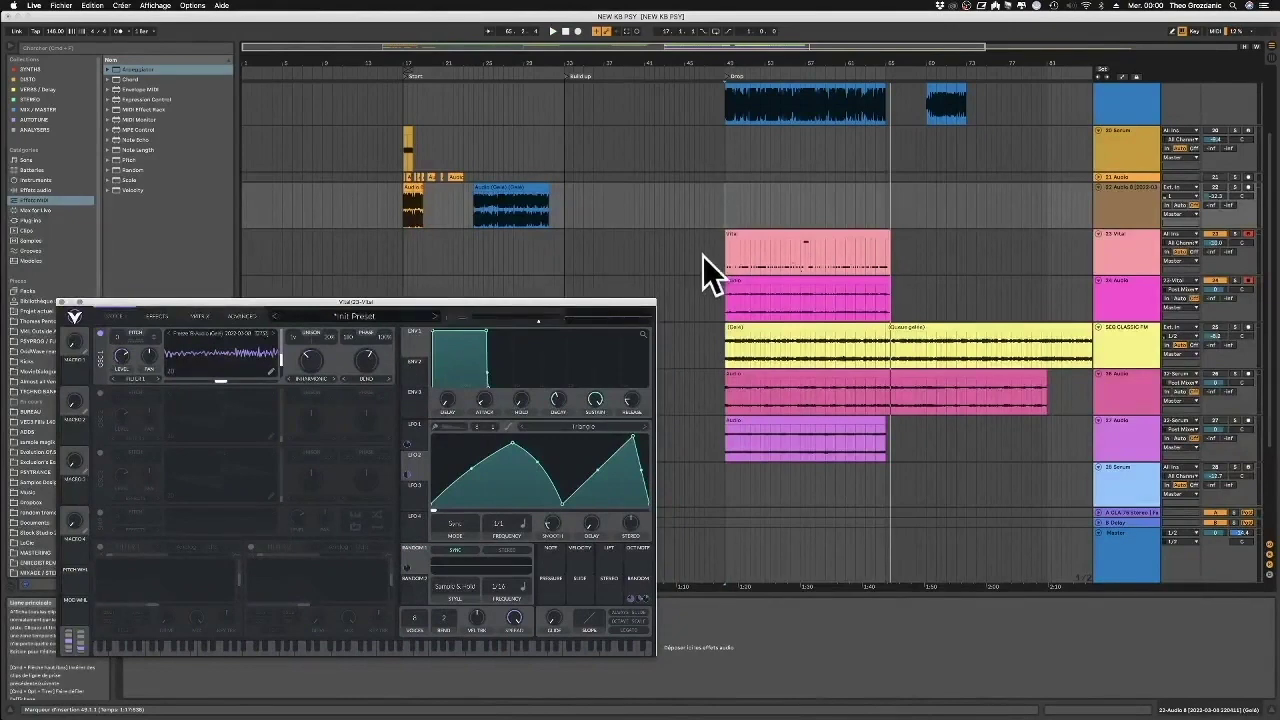
{"action": "left_click_drag", "start_coordinate": [685, 257], "coordinate": [920, 260]}
{"action": "left_click", "coordinate": [818, 259]}
{"action": "mouse_move", "coordinate": [825, 63]}
{"action": "left_mouse_down"}
{"action": "mouse_move", "coordinate": [835, 190]}
{"action": "mouse_move", "coordinate": [874, 186]}
{"action": "left_mouse_up"}
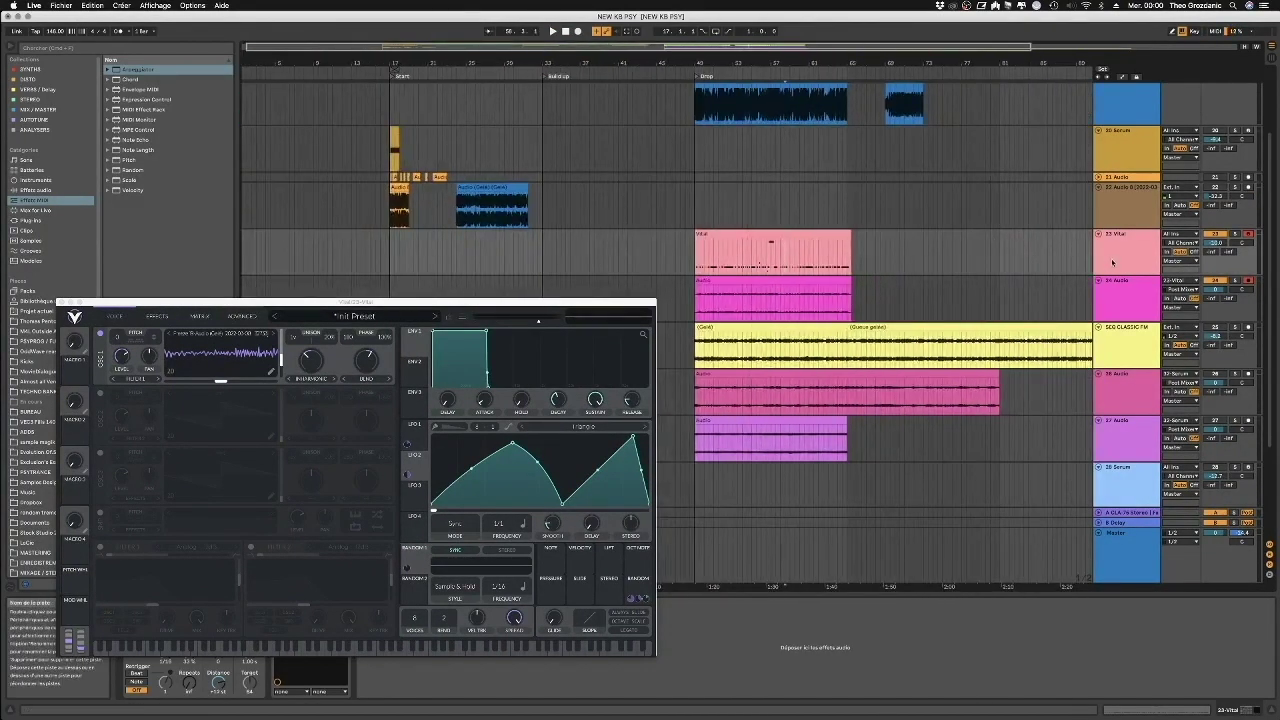
{"action": "left_click", "coordinate": [1248, 234]}
{"action": "left_click", "coordinate": [1248, 281]}
{"action": "left_click", "coordinate": [1148, 258]}
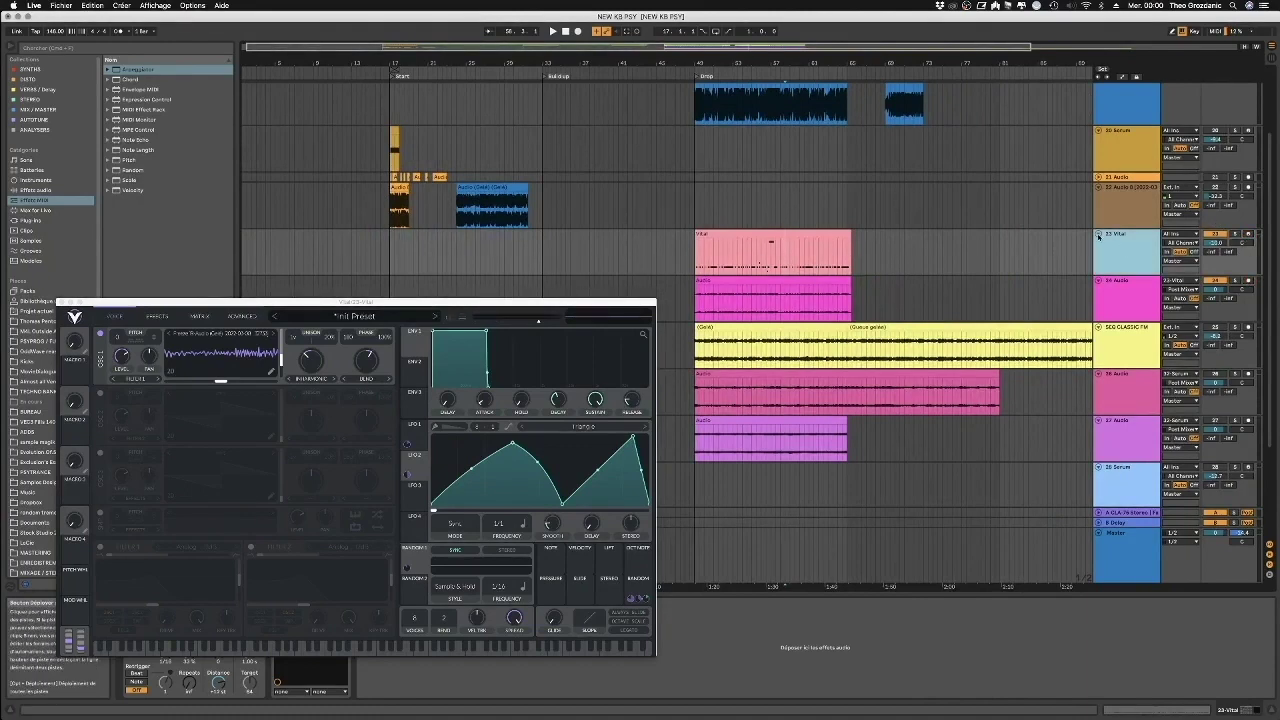
- Examine the notes of the recorded Vital MIDI clip up close, highlighting short passages after the Drop
{"action": "scroll", "coordinate": [747, 305], "scroll_direction": "up", "scroll_amount": 10}
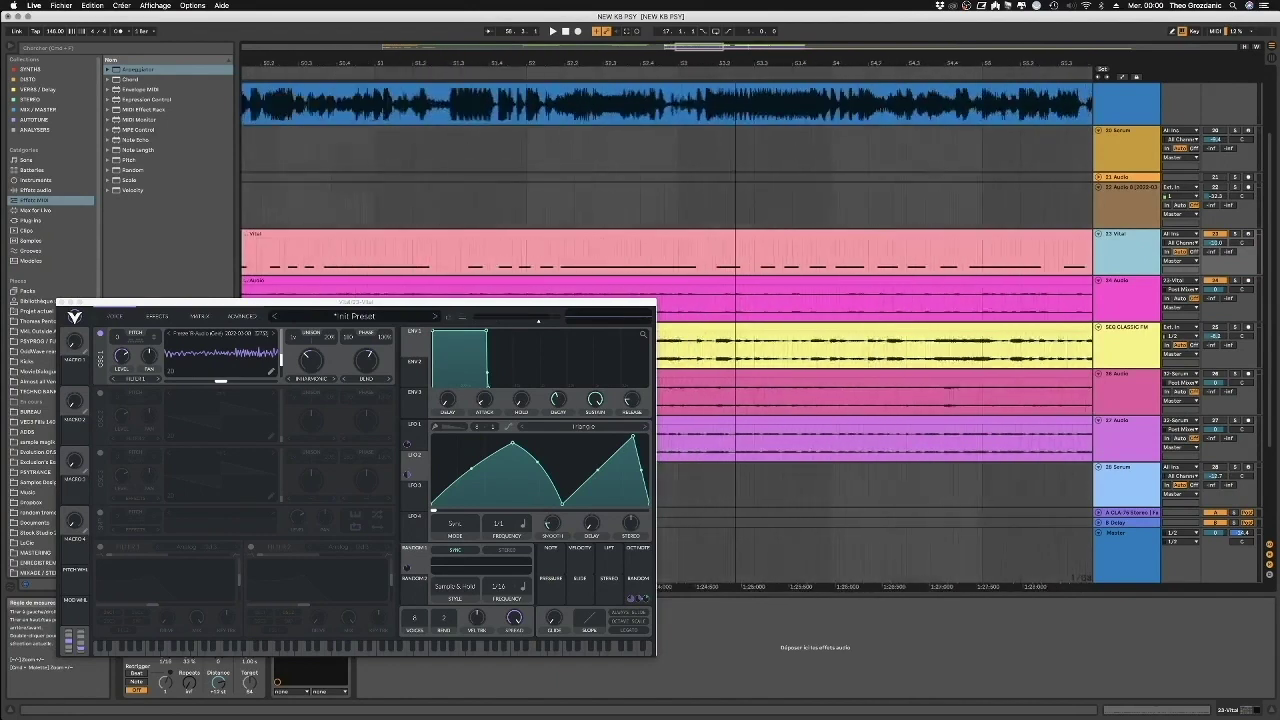
{"action": "left_click", "coordinate": [736, 234]}
{"action": "scroll", "coordinate": [726, 256], "scroll_direction": "down", "scroll_amount": 2}
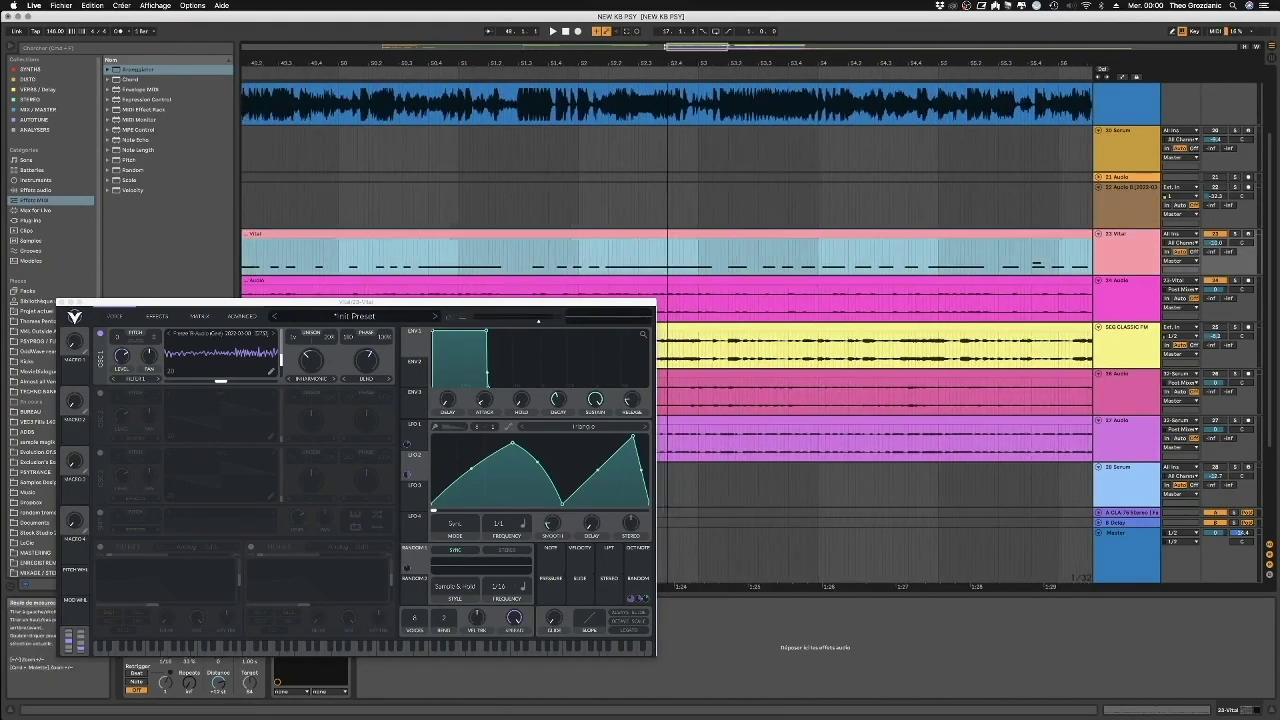
{"action": "mouse_move", "coordinate": [476, 305]}
{"action": "left_mouse_down"}
{"action": "mouse_move", "coordinate": [554, 307]}
{"action": "mouse_move", "coordinate": [457, 313]}
{"action": "left_mouse_up"}
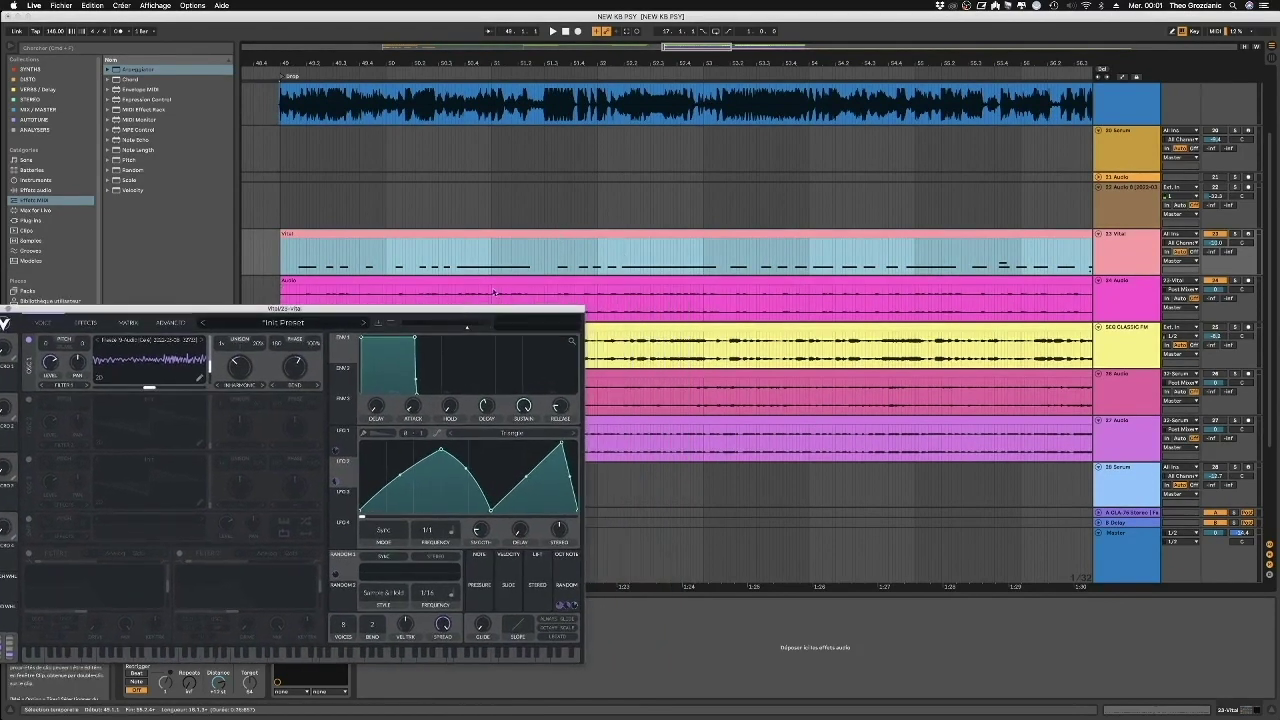
{"action": "left_click", "coordinate": [387, 264]}
{"action": "left_click_drag", "start_coordinate": [342, 265], "coordinate": [384, 266]}
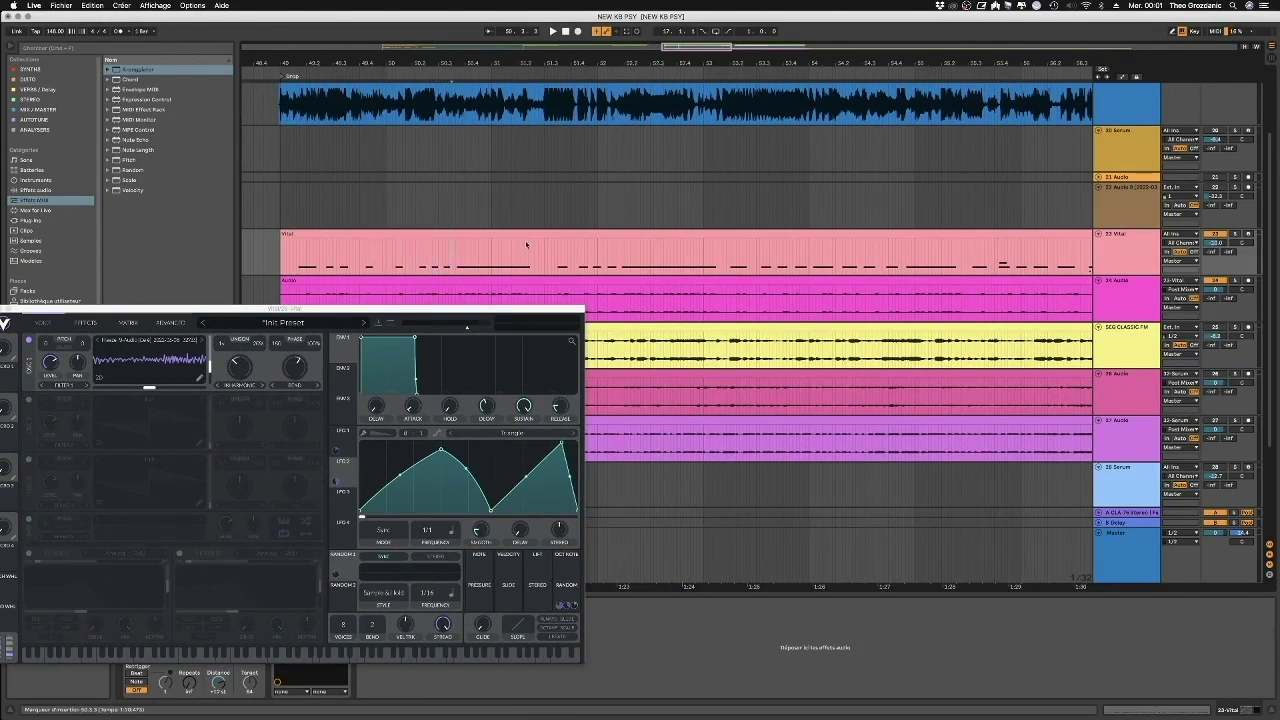
{"action": "left_click_drag", "start_coordinate": [537, 255], "coordinate": [605, 260]}
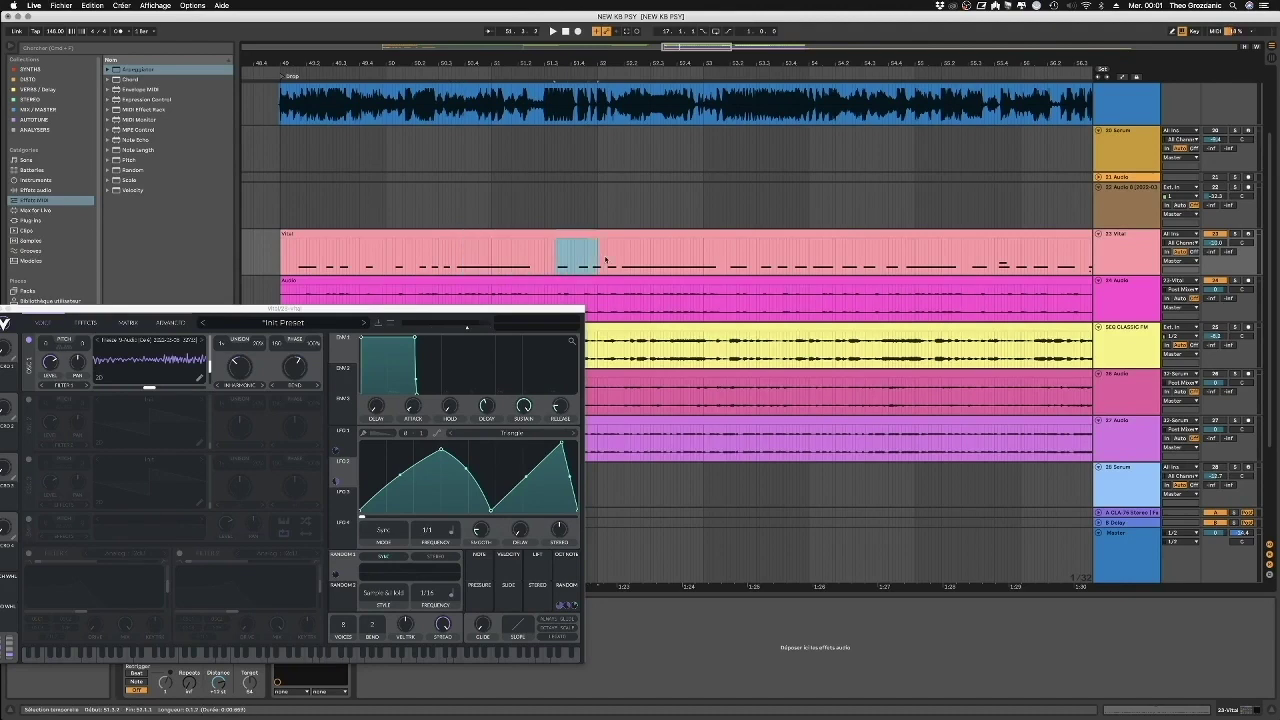
{"action": "left_click_drag", "start_coordinate": [609, 57], "coordinate": [603, 62]}
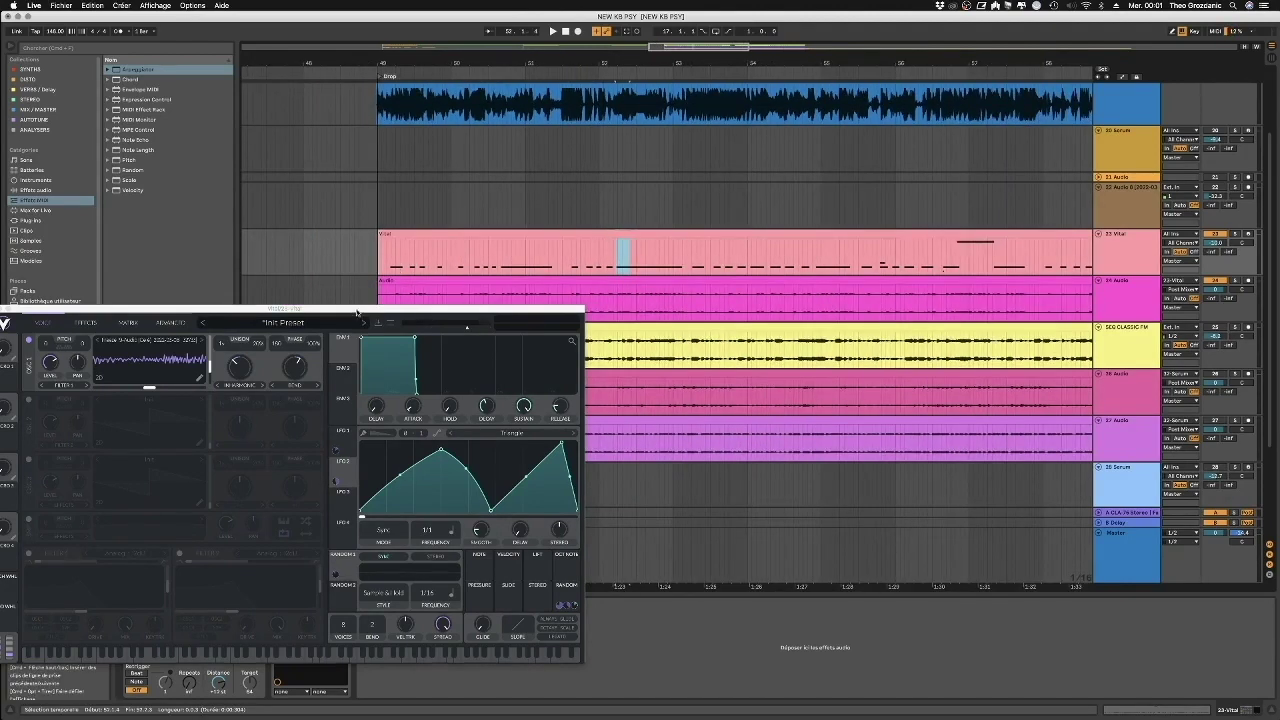
- Reposition the Vital window below the recorded Vital clips and view their full length in the arrangement
{"action": "left_click_drag", "start_coordinate": [357, 313], "coordinate": [377, 190]}
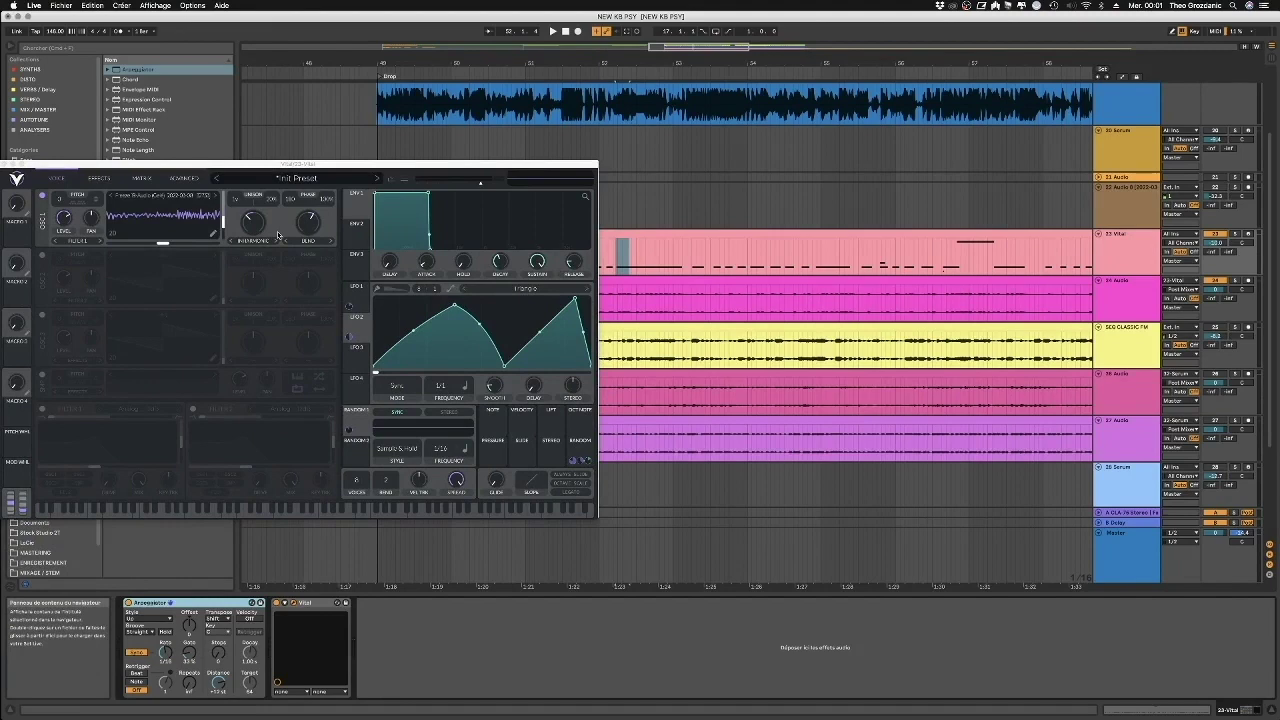
{"action": "left_click_drag", "start_coordinate": [243, 160], "coordinate": [515, 328]}
{"action": "left_click", "coordinate": [497, 212]}
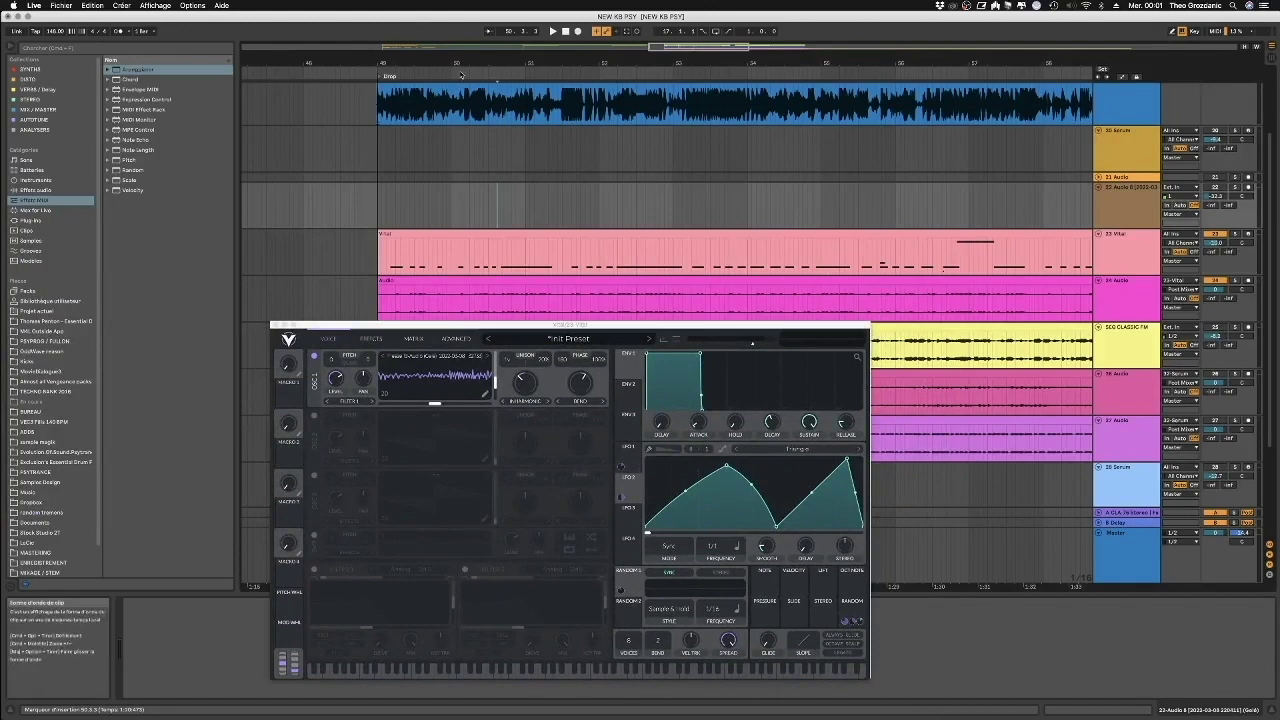
{"action": "key", "text": "minus"}
{"action": "left_click", "coordinate": [644, 158]}
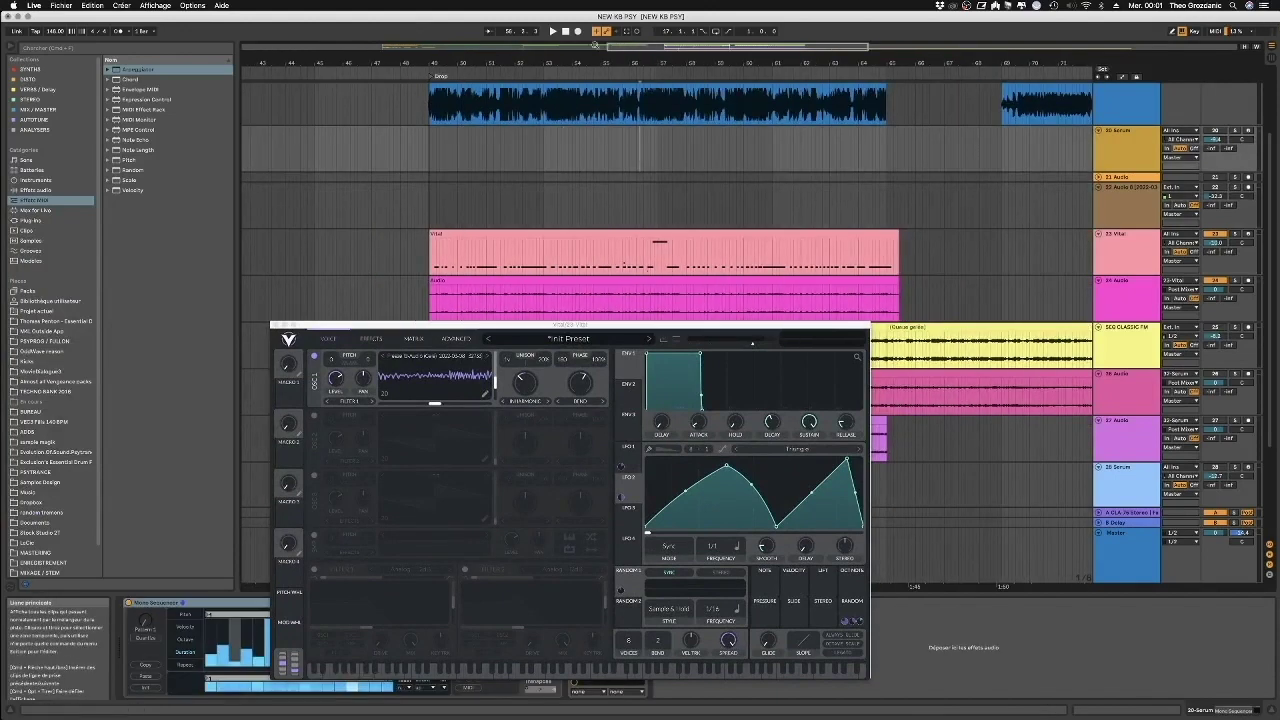
{"action": "left_click_drag", "start_coordinate": [592, 56], "coordinate": [593, 76]}
{"action": "left_click", "coordinate": [593, 205]}
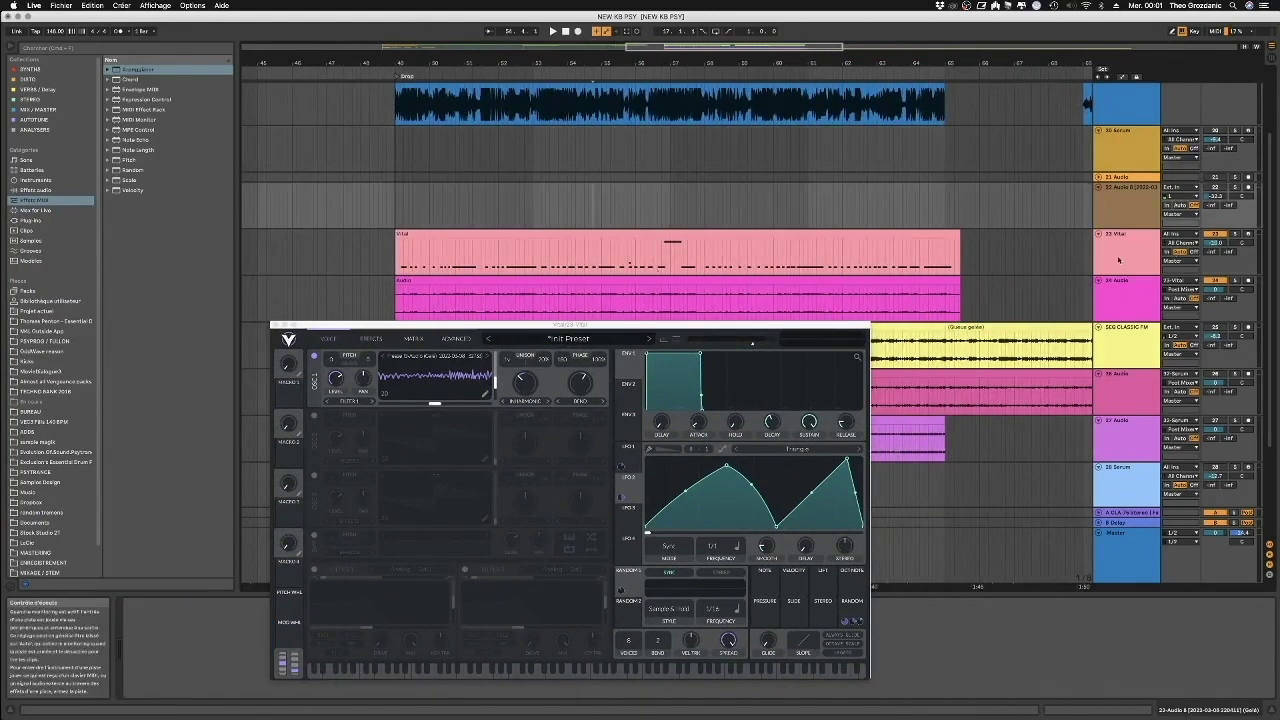